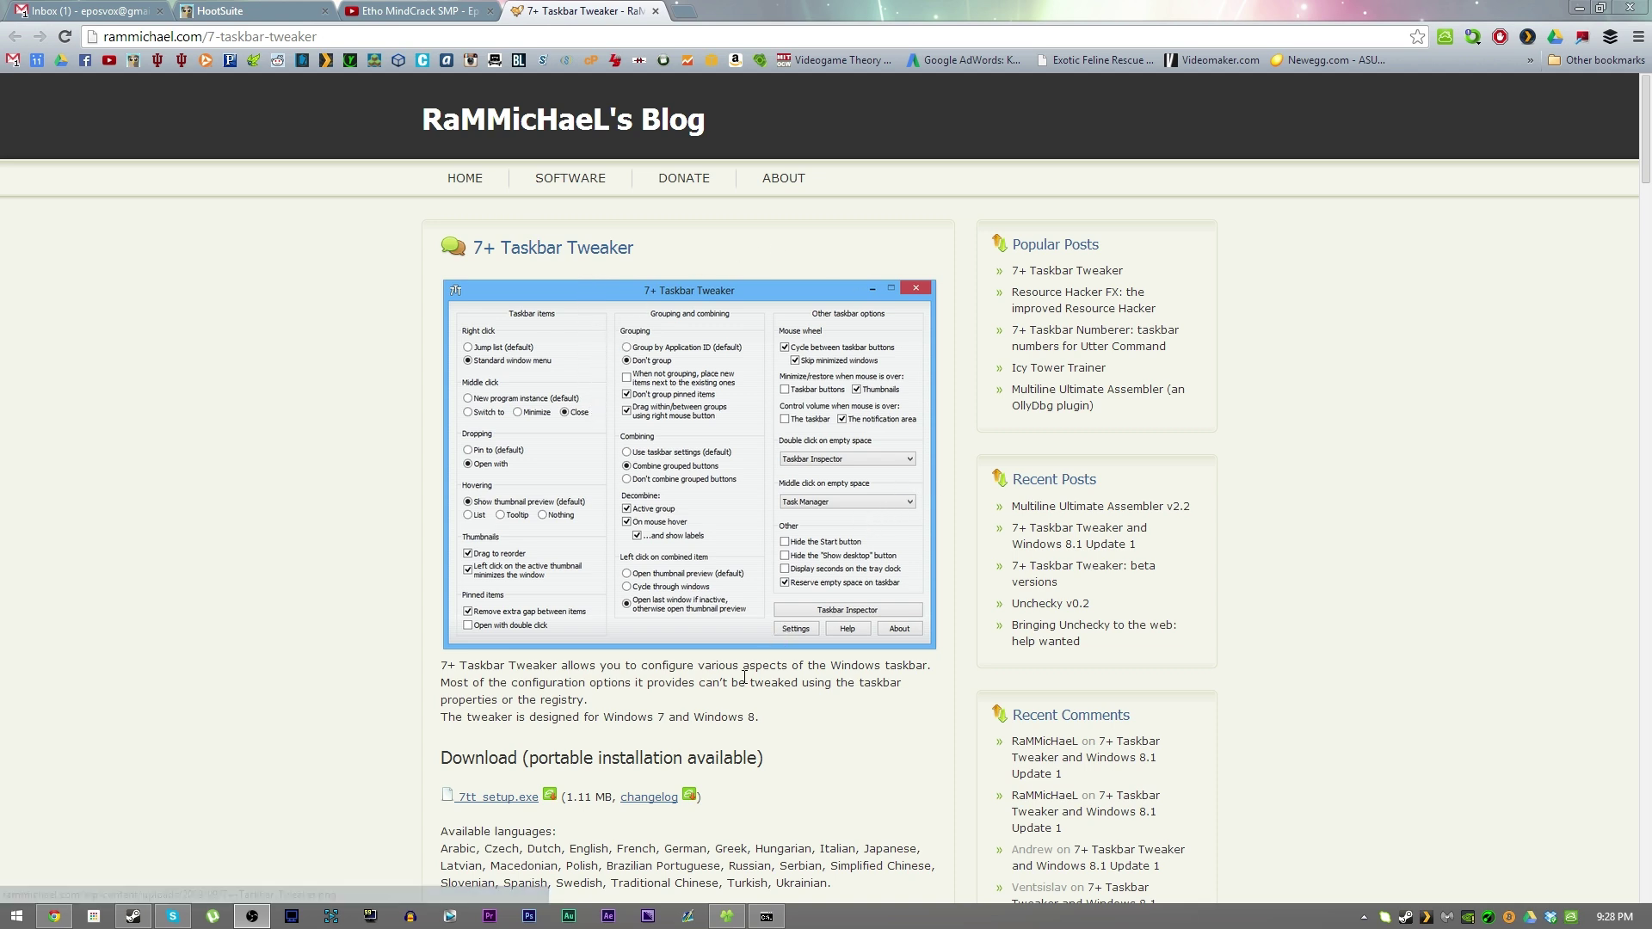
# Download 7tt_setup.exe from the 7+ Taskbar Tweaker blog page.
pyautogui.click(508, 800)
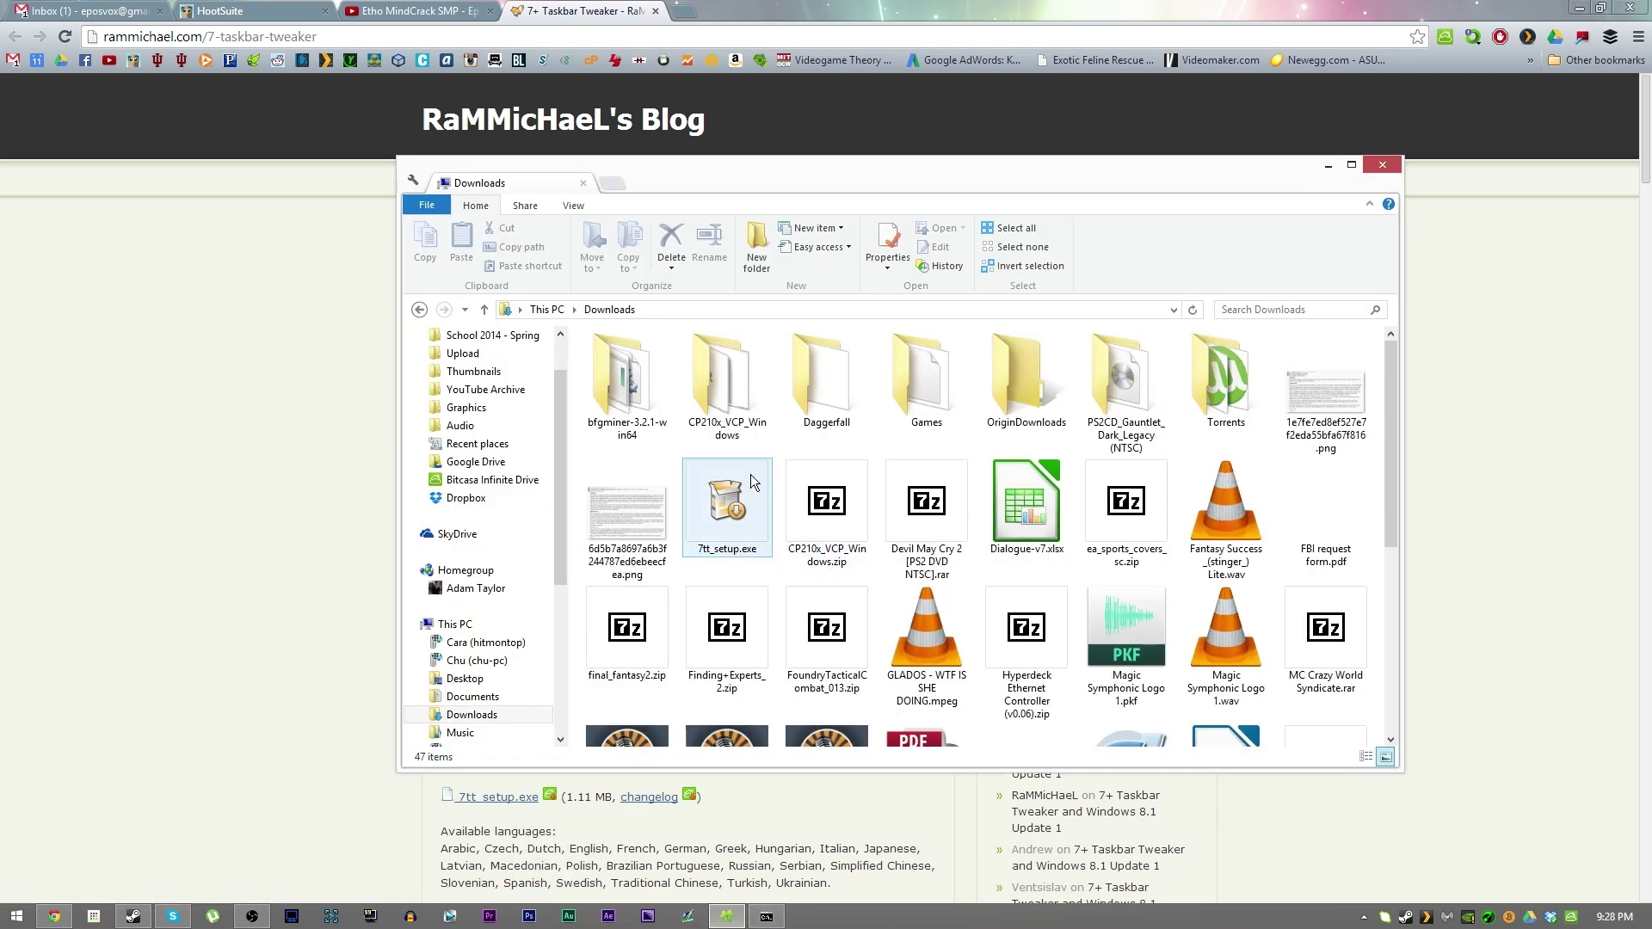
# Run 7tt_setup.exe past the security warning, minimize Explorer and Chrome, and reposition the setup dialog.
pyautogui.doubleClick(745, 476)
pyautogui.click(917, 478)
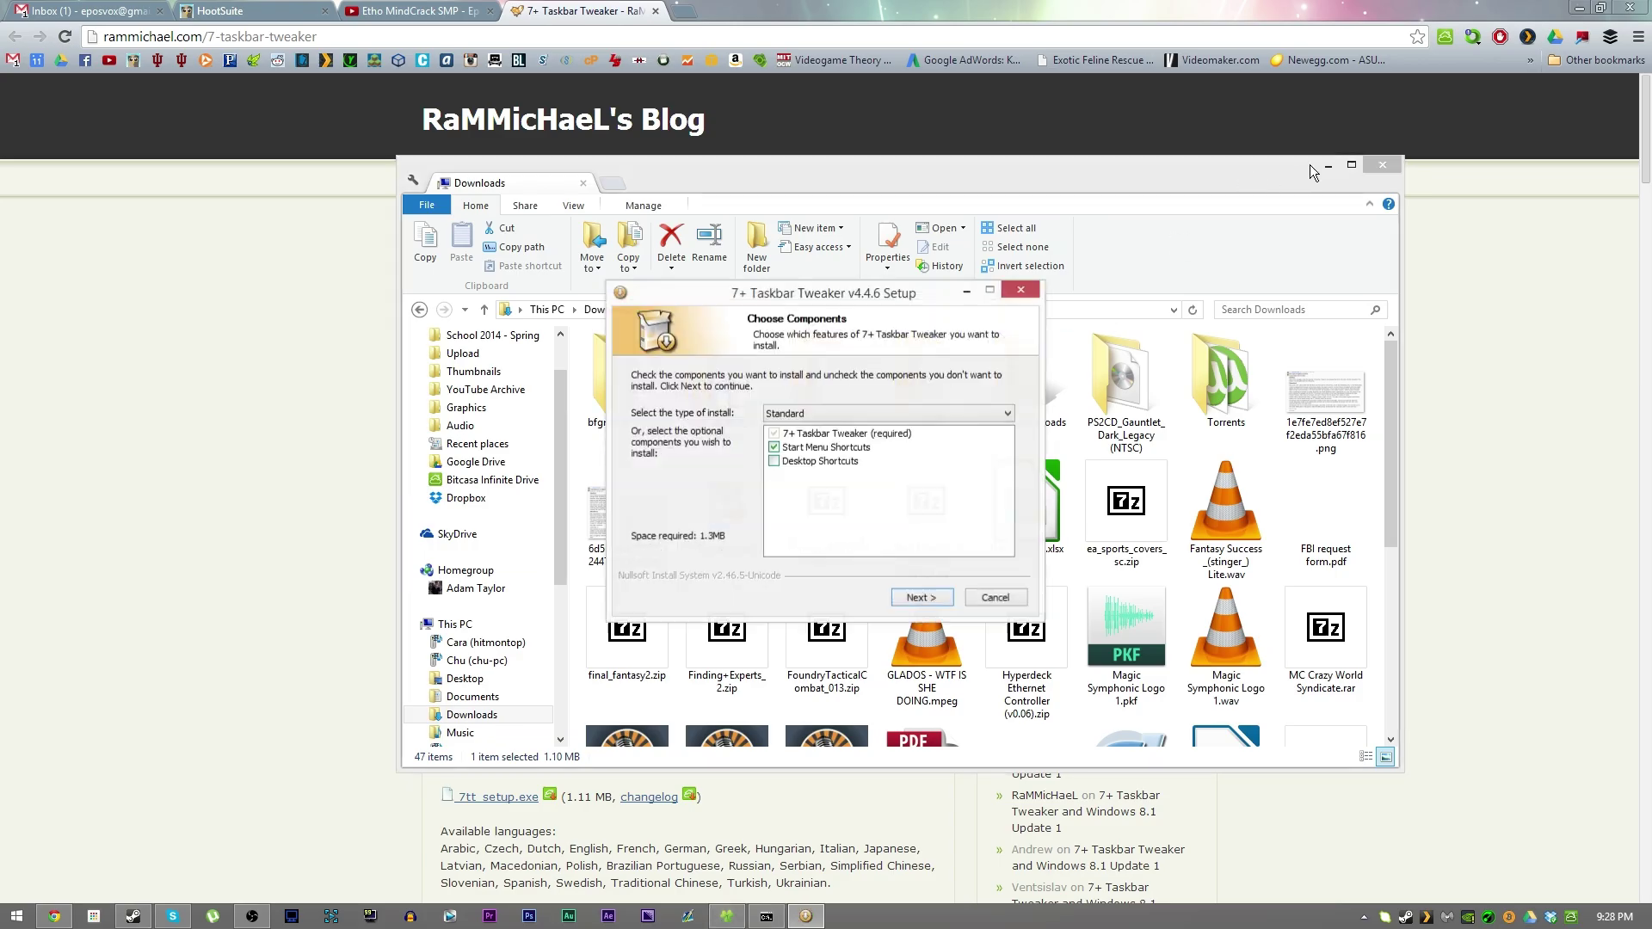
pyautogui.click(1328, 164)
pyautogui.click(1579, 8)
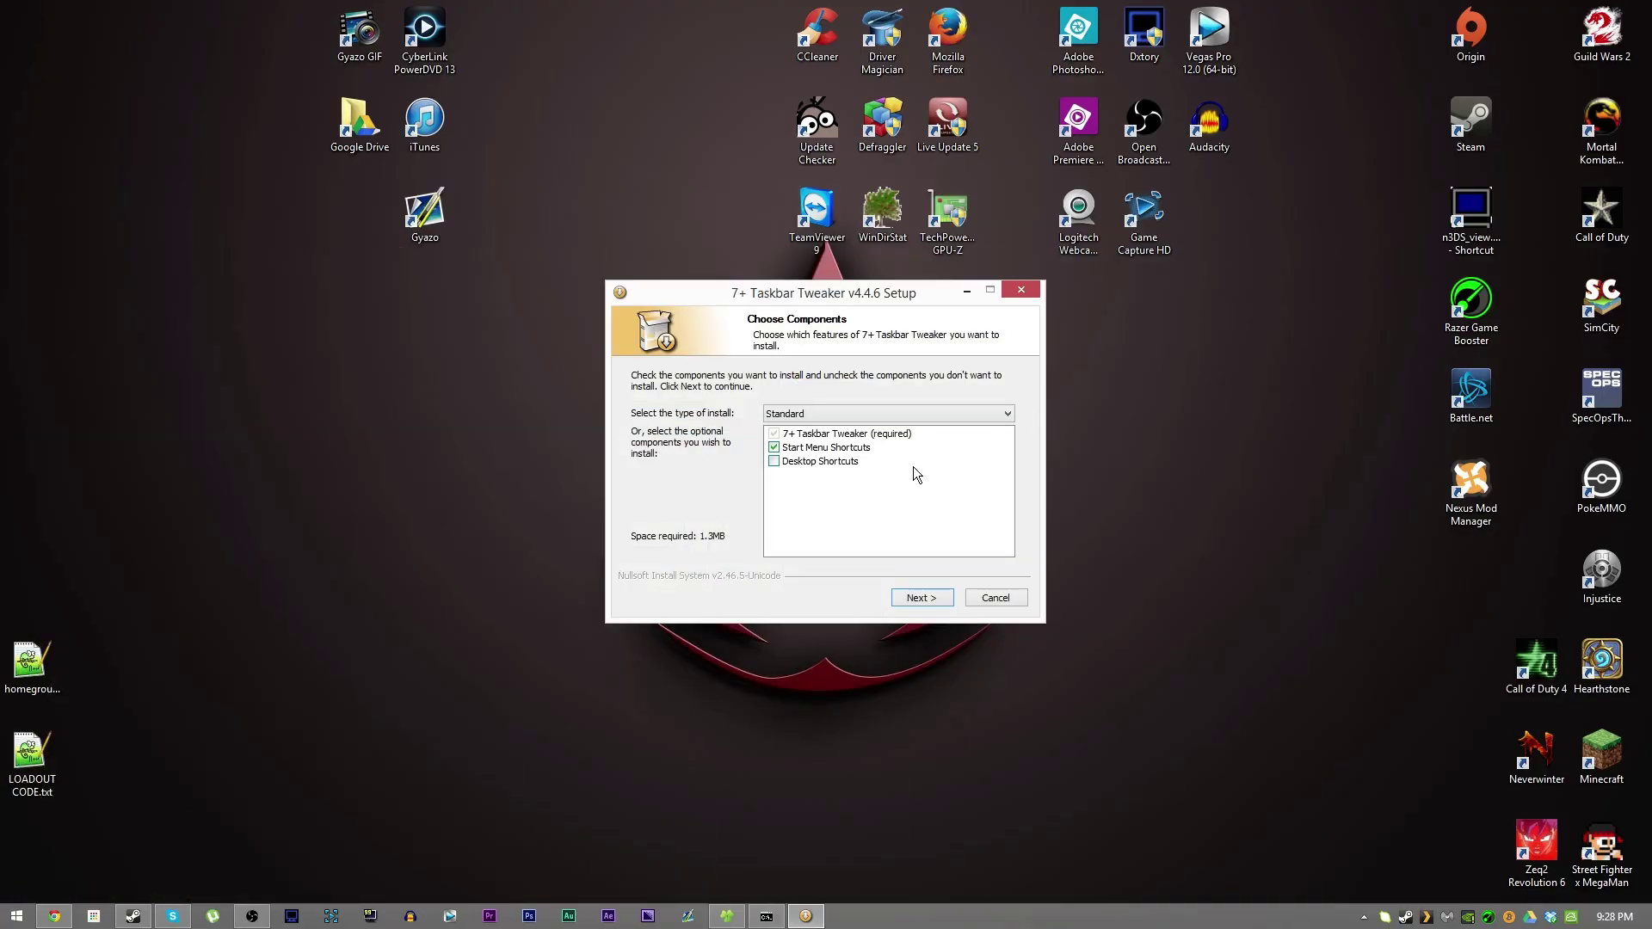
pyautogui.moveTo(840, 292); pyautogui.dragTo(820, 328)
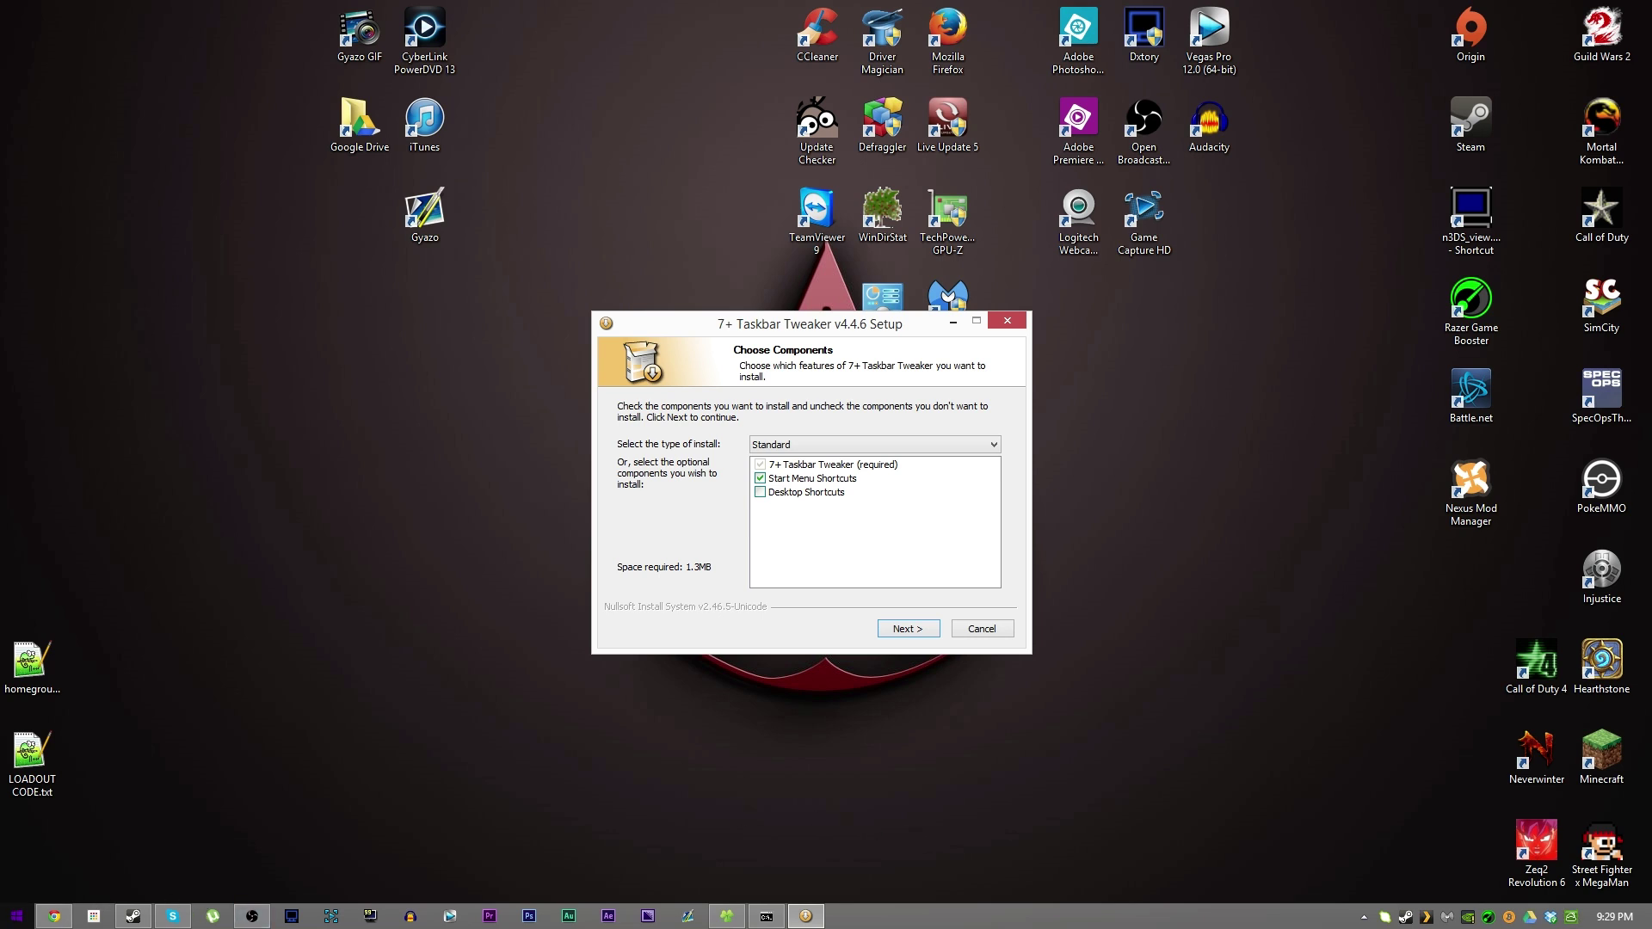
# Check the Start screen and the Taskbar Properties dialog, then return to the desktop.
pyautogui.click(16, 915)
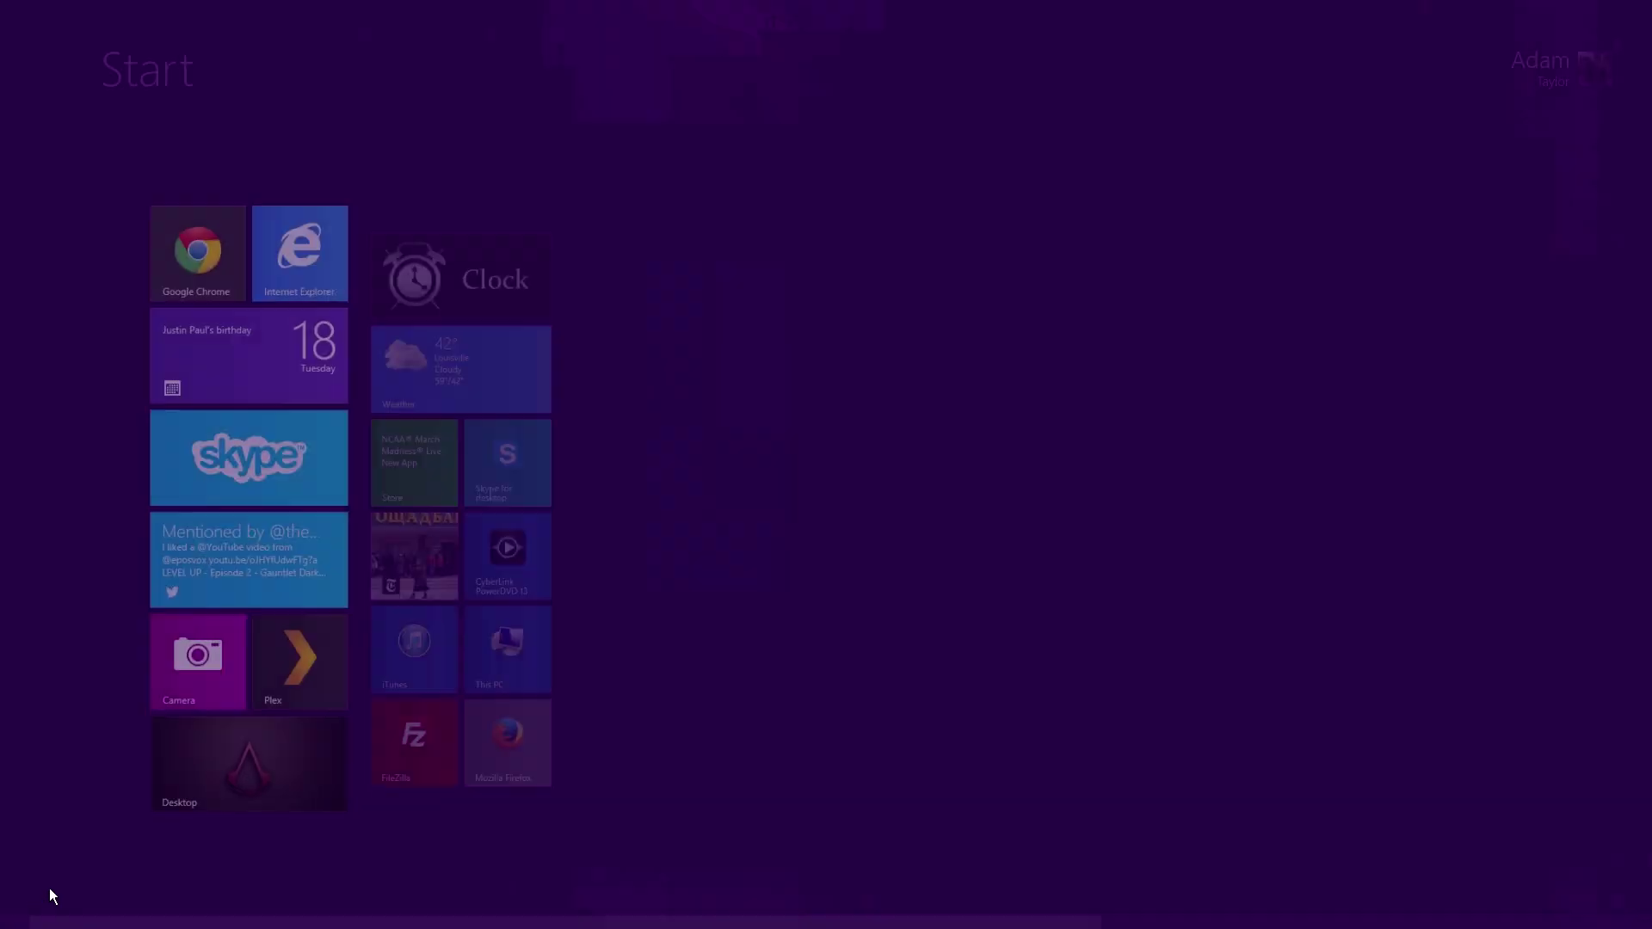
pyautogui.click(21, 916)
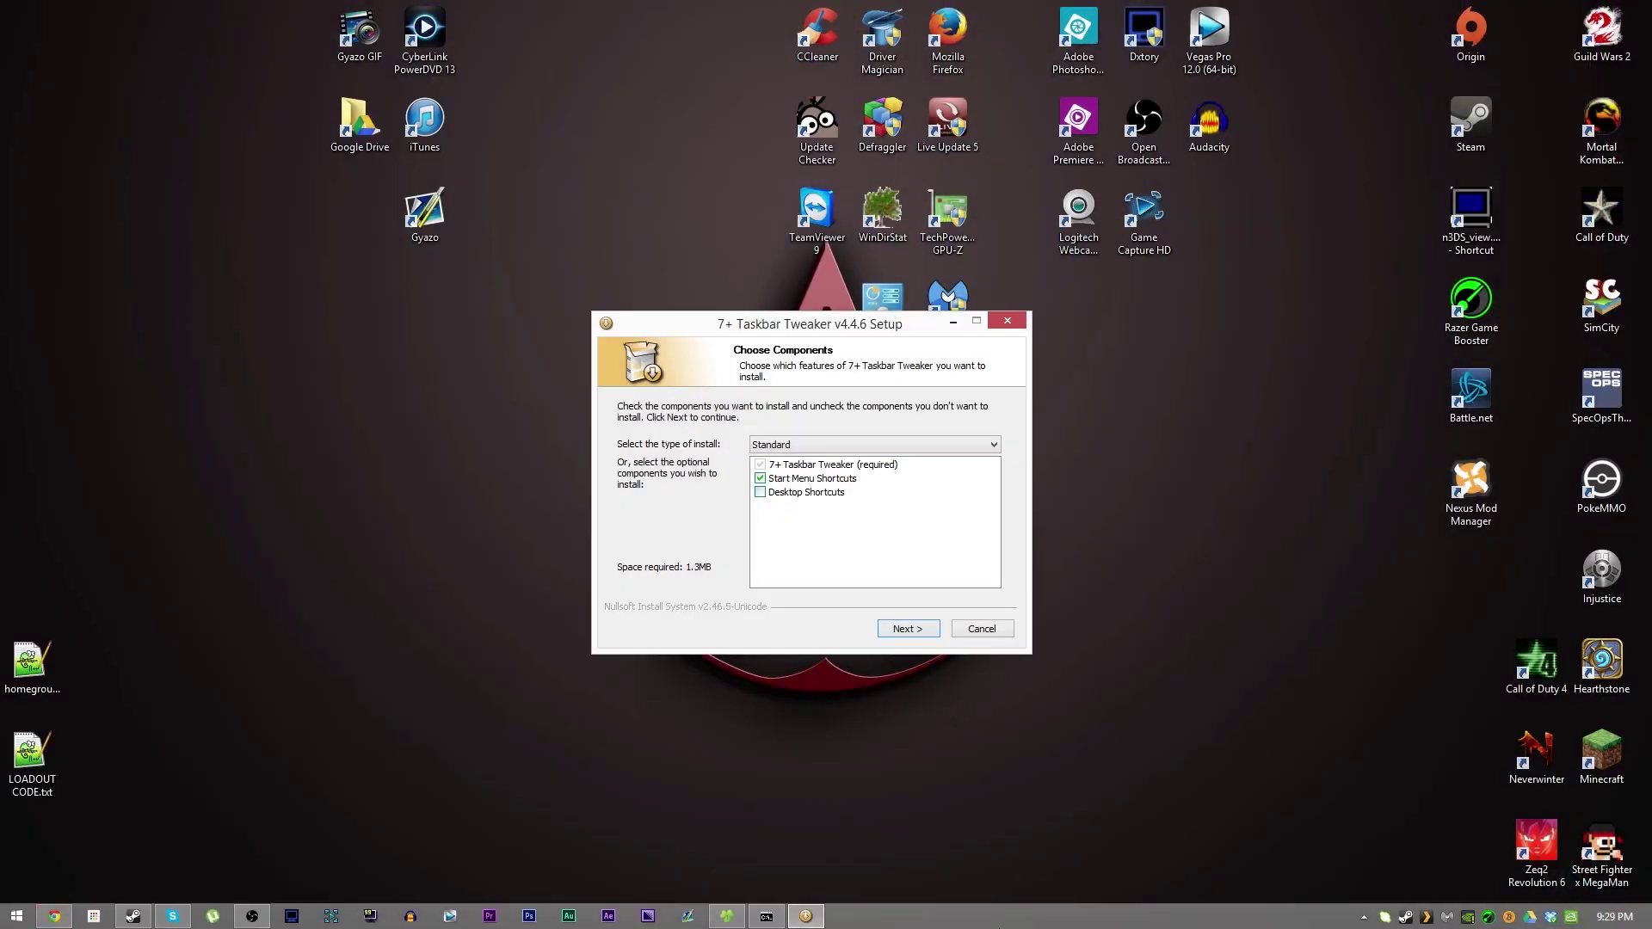
pyautogui.rightClick(1000, 917)
pyautogui.click(1052, 915)
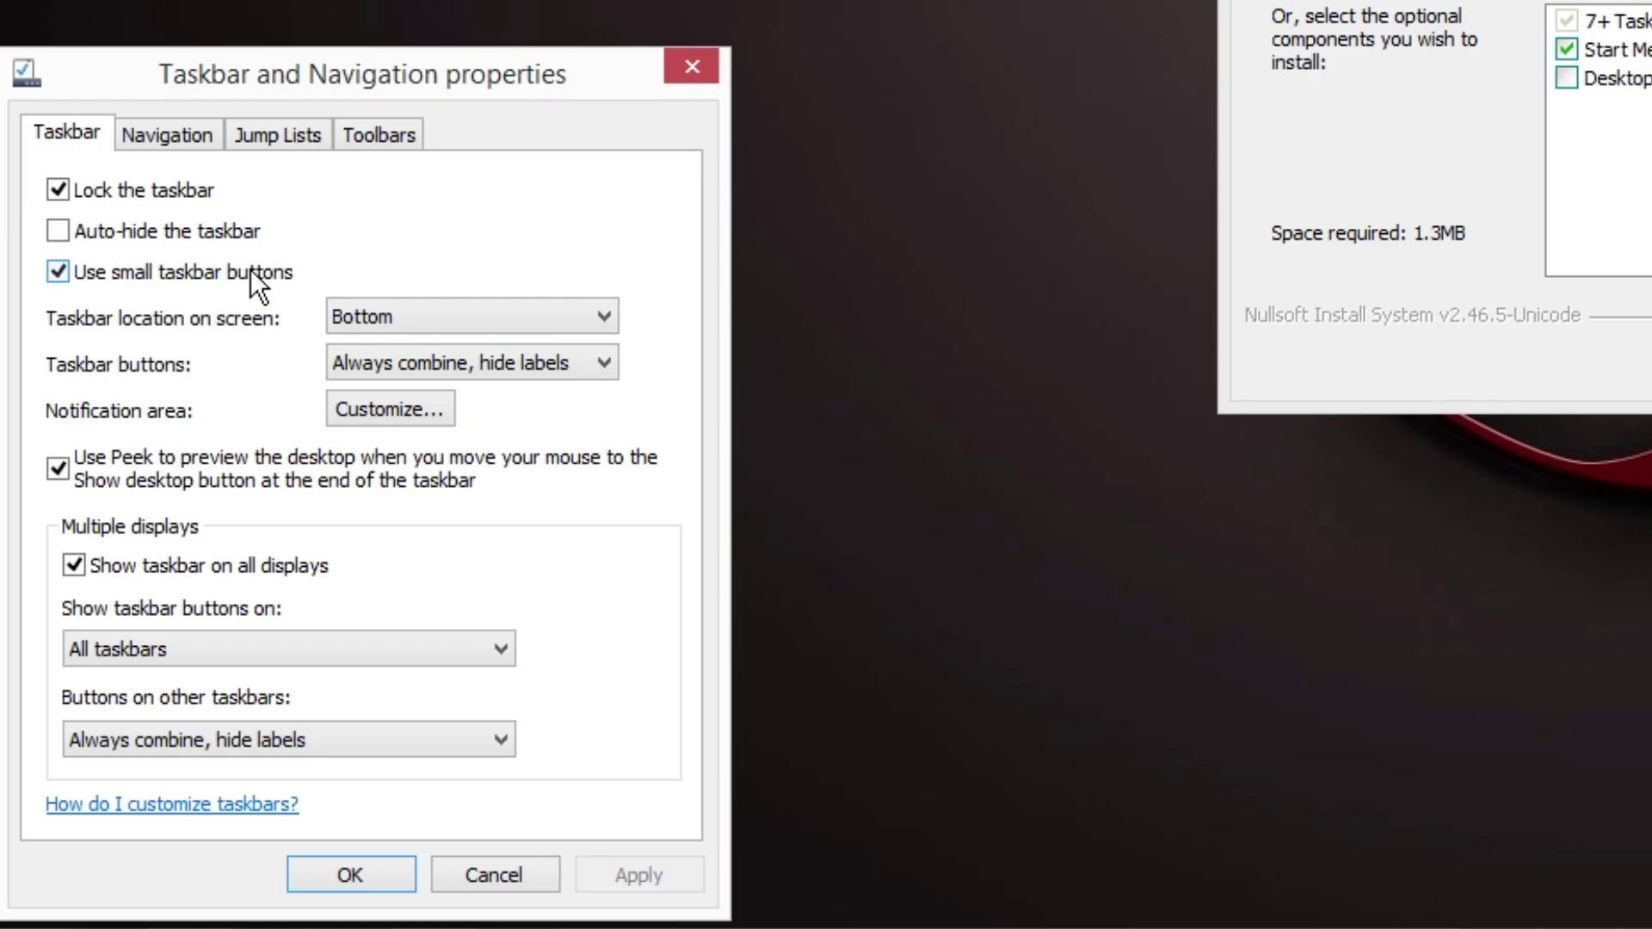
pyautogui.click(374, 870)
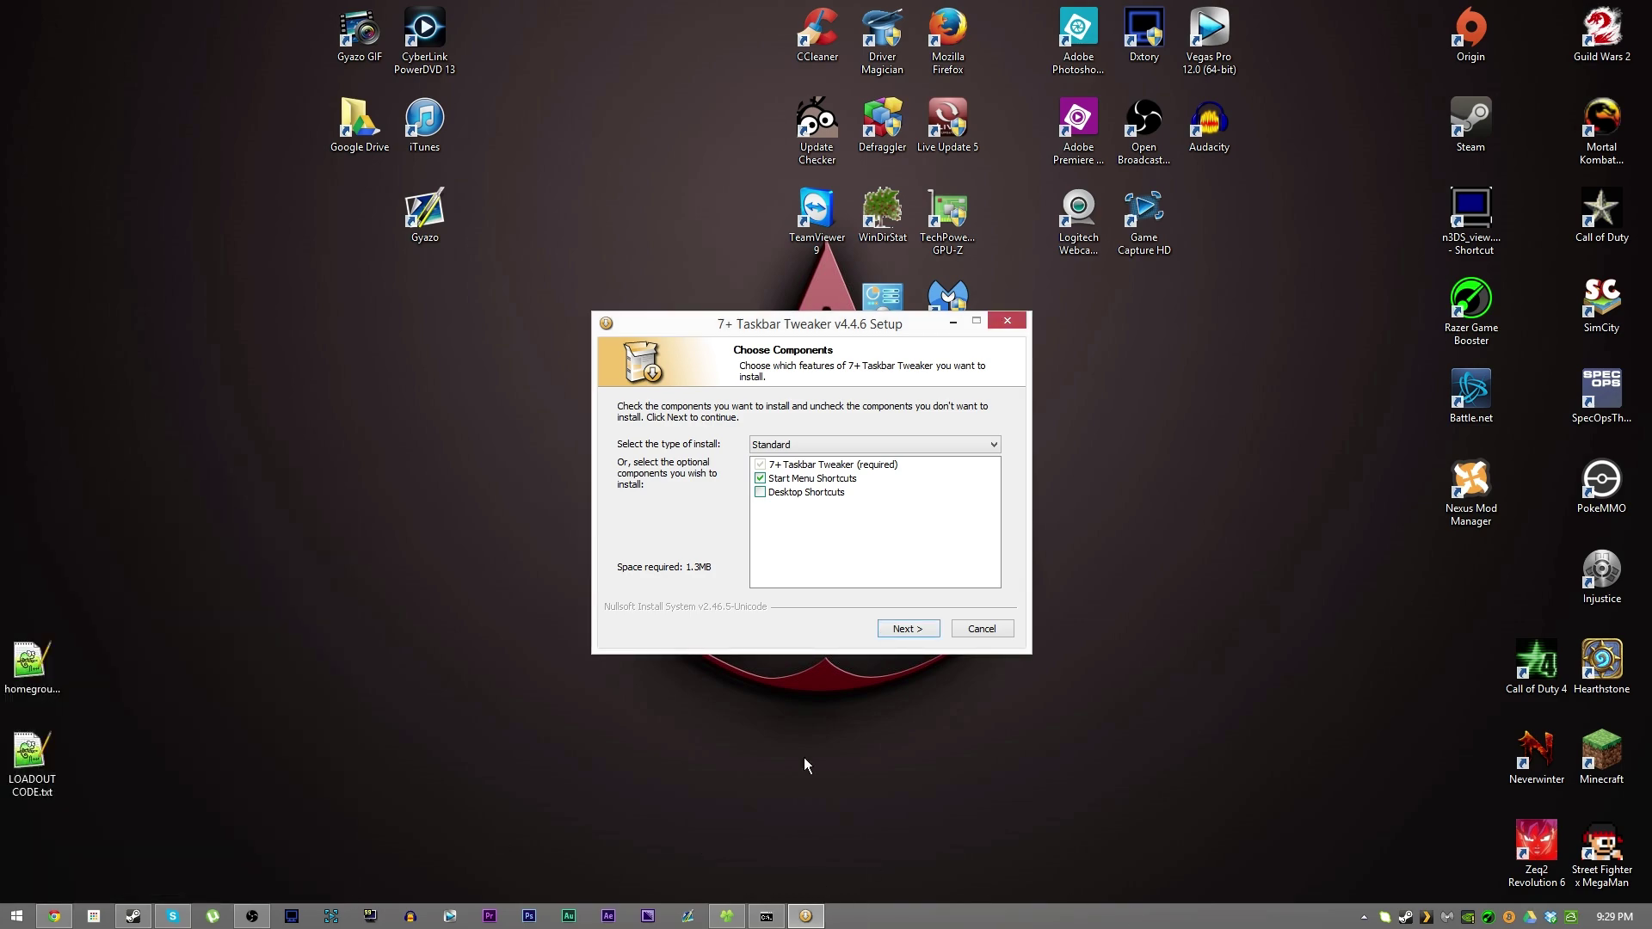
# Install 7+ Taskbar Tweaker with Standard components and launch it on finish.
pyautogui.click(904, 627)
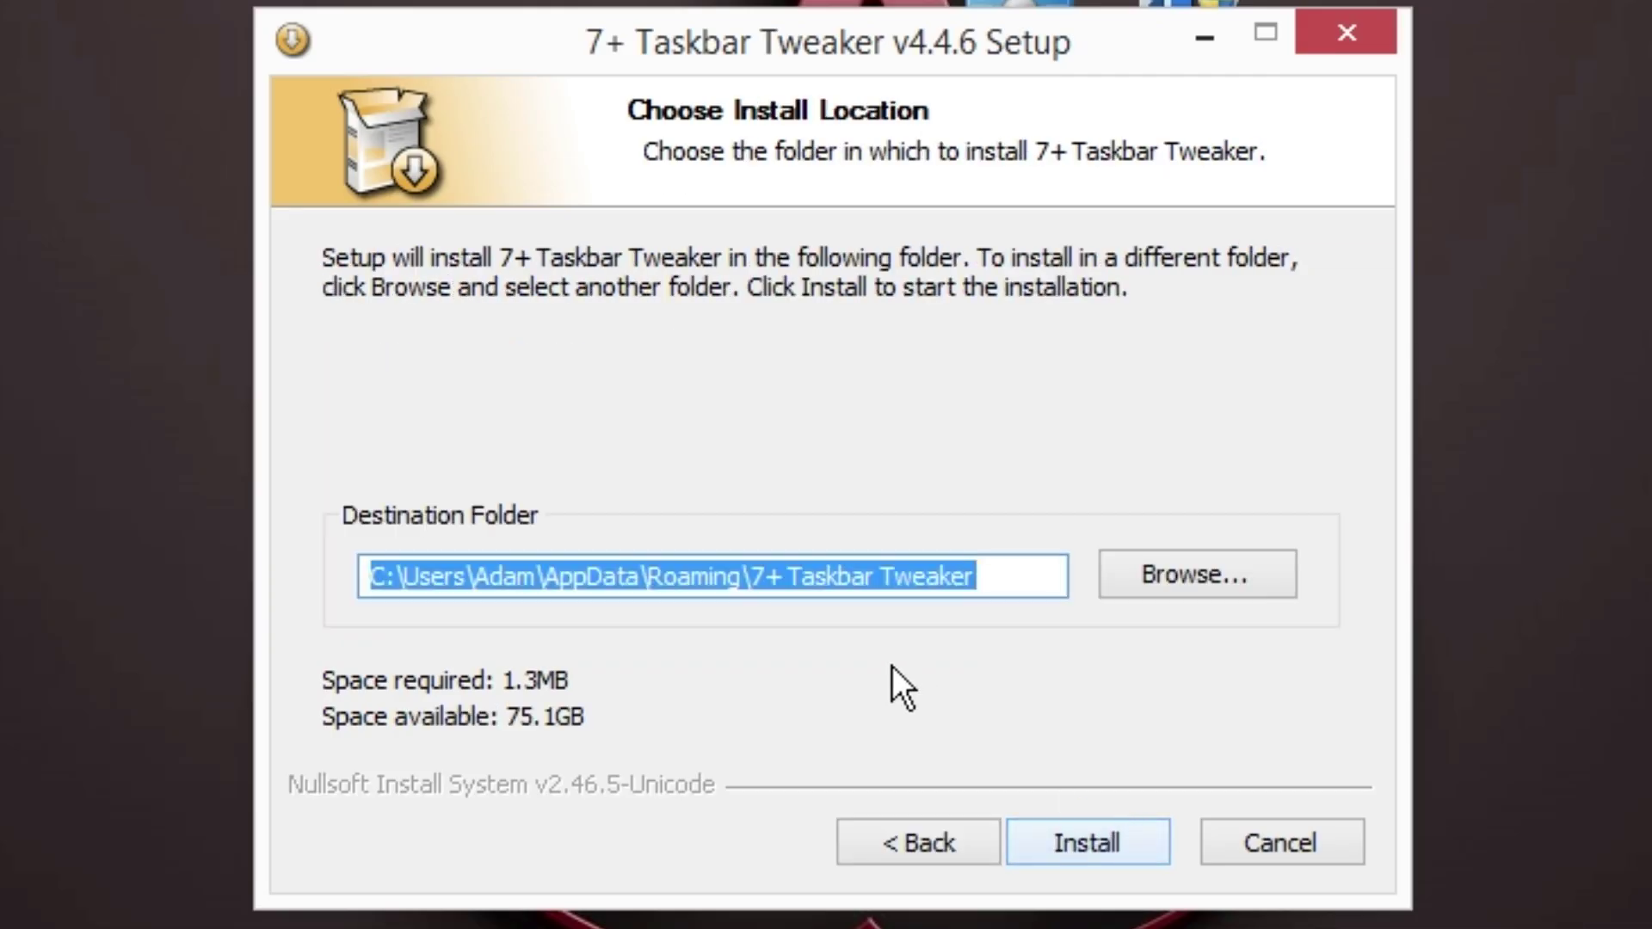
pyautogui.click(1095, 840)
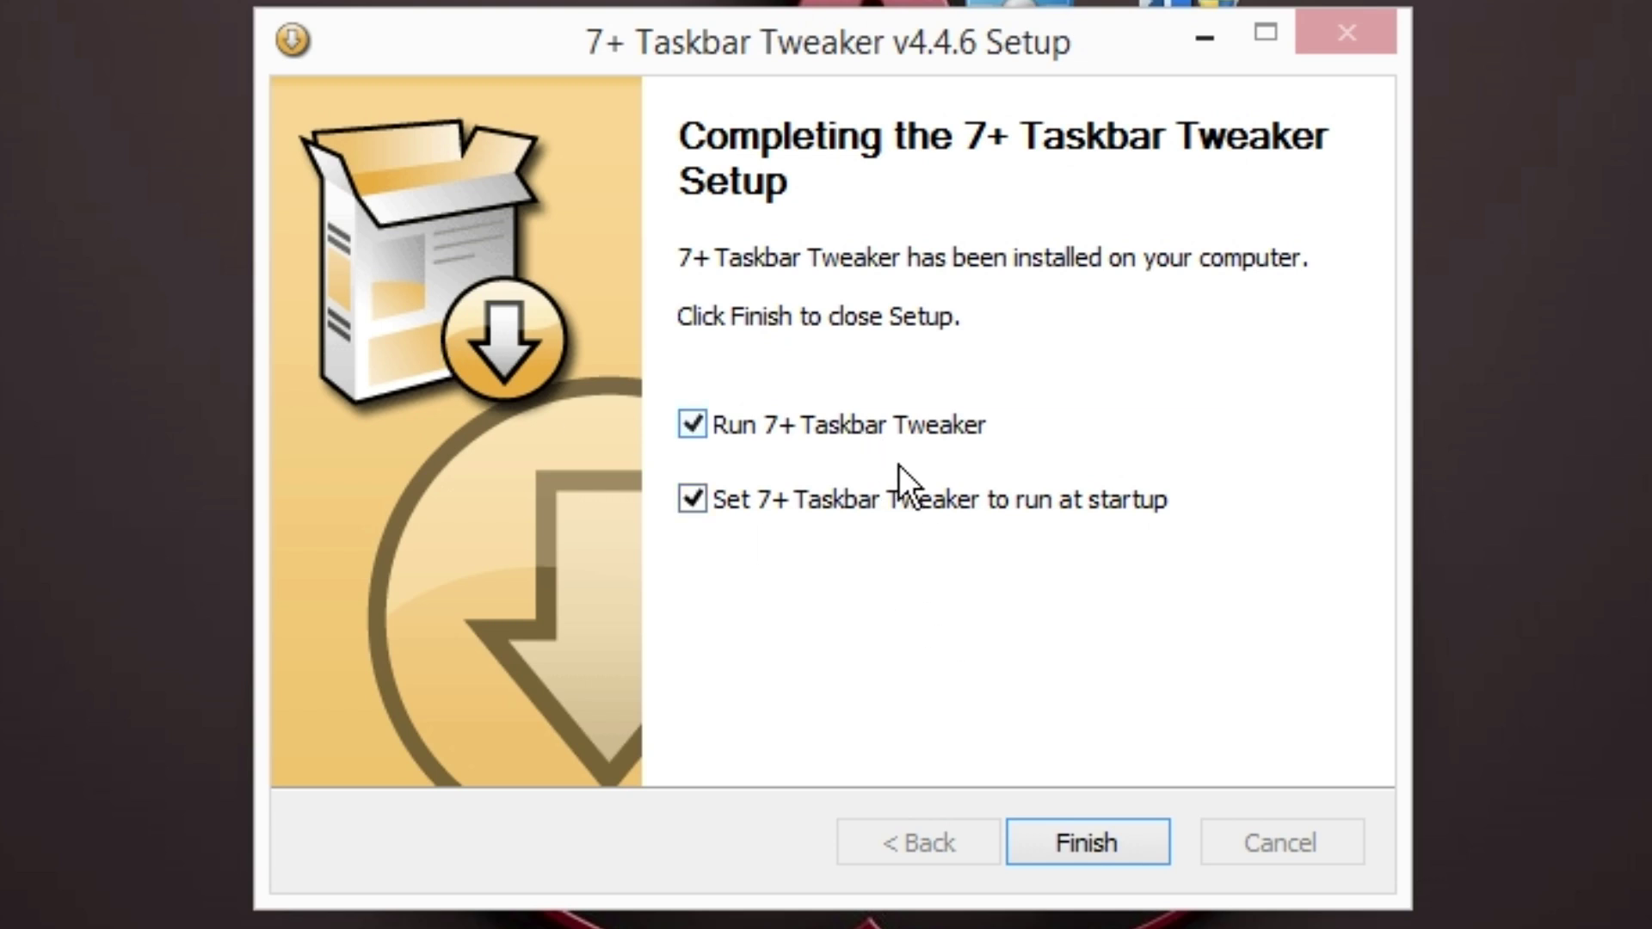
pyautogui.click(1110, 836)
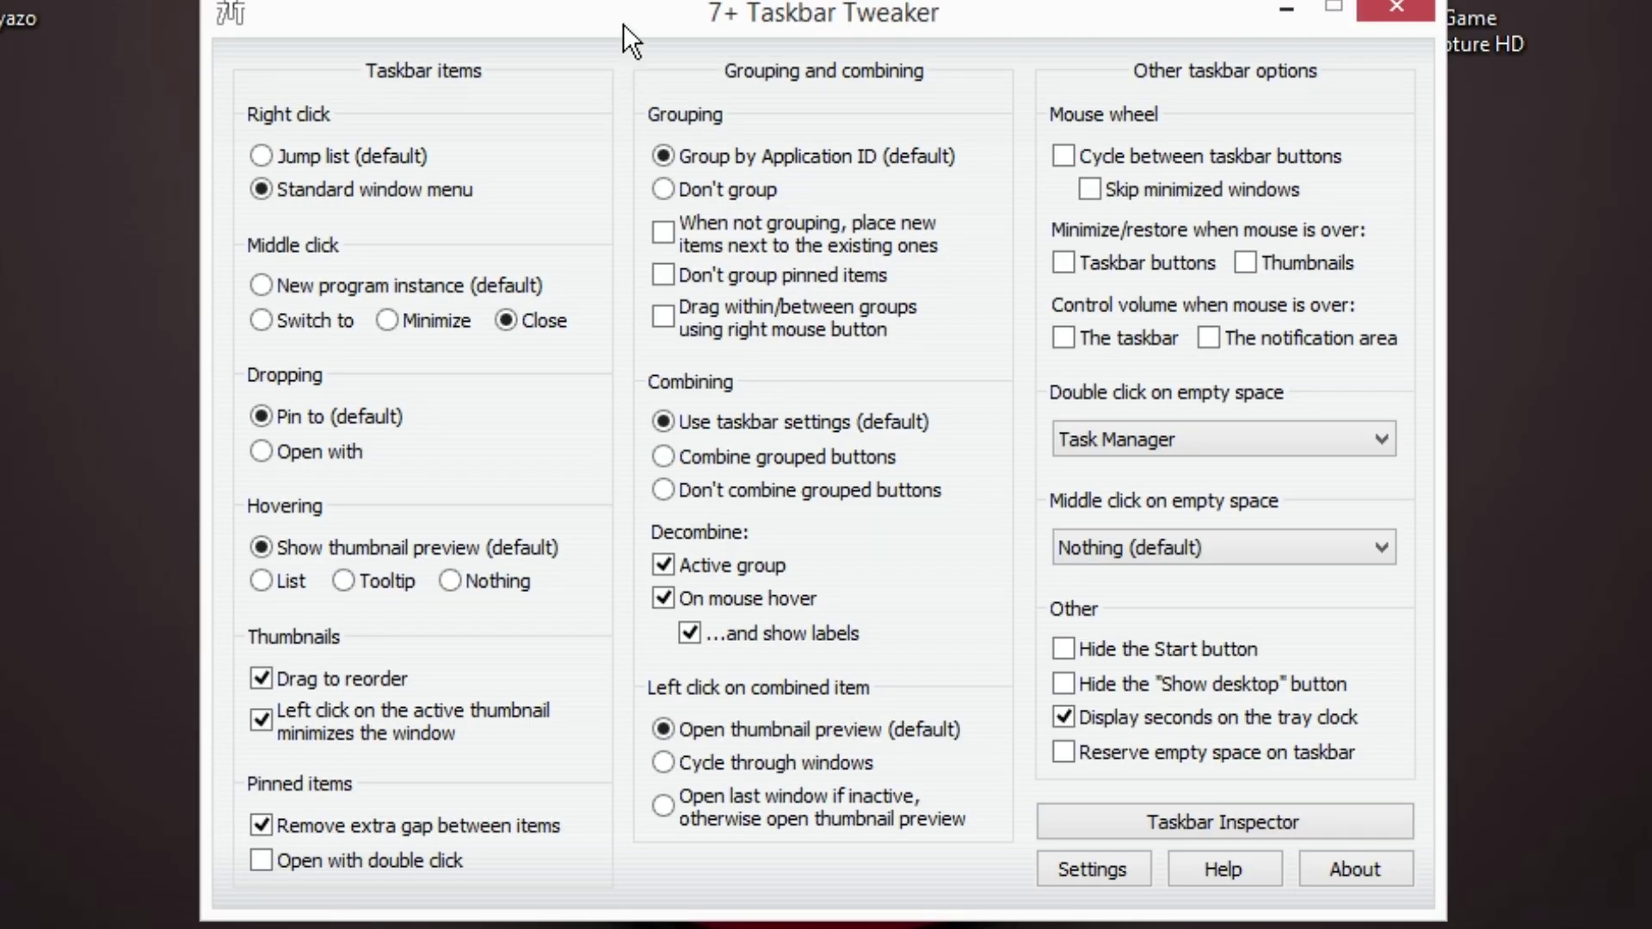
# Uncheck Display seconds on the tray clock, with double-click on empty space left at Nothing.
pyautogui.moveTo(623, 23); pyautogui.dragTo(635, 72)
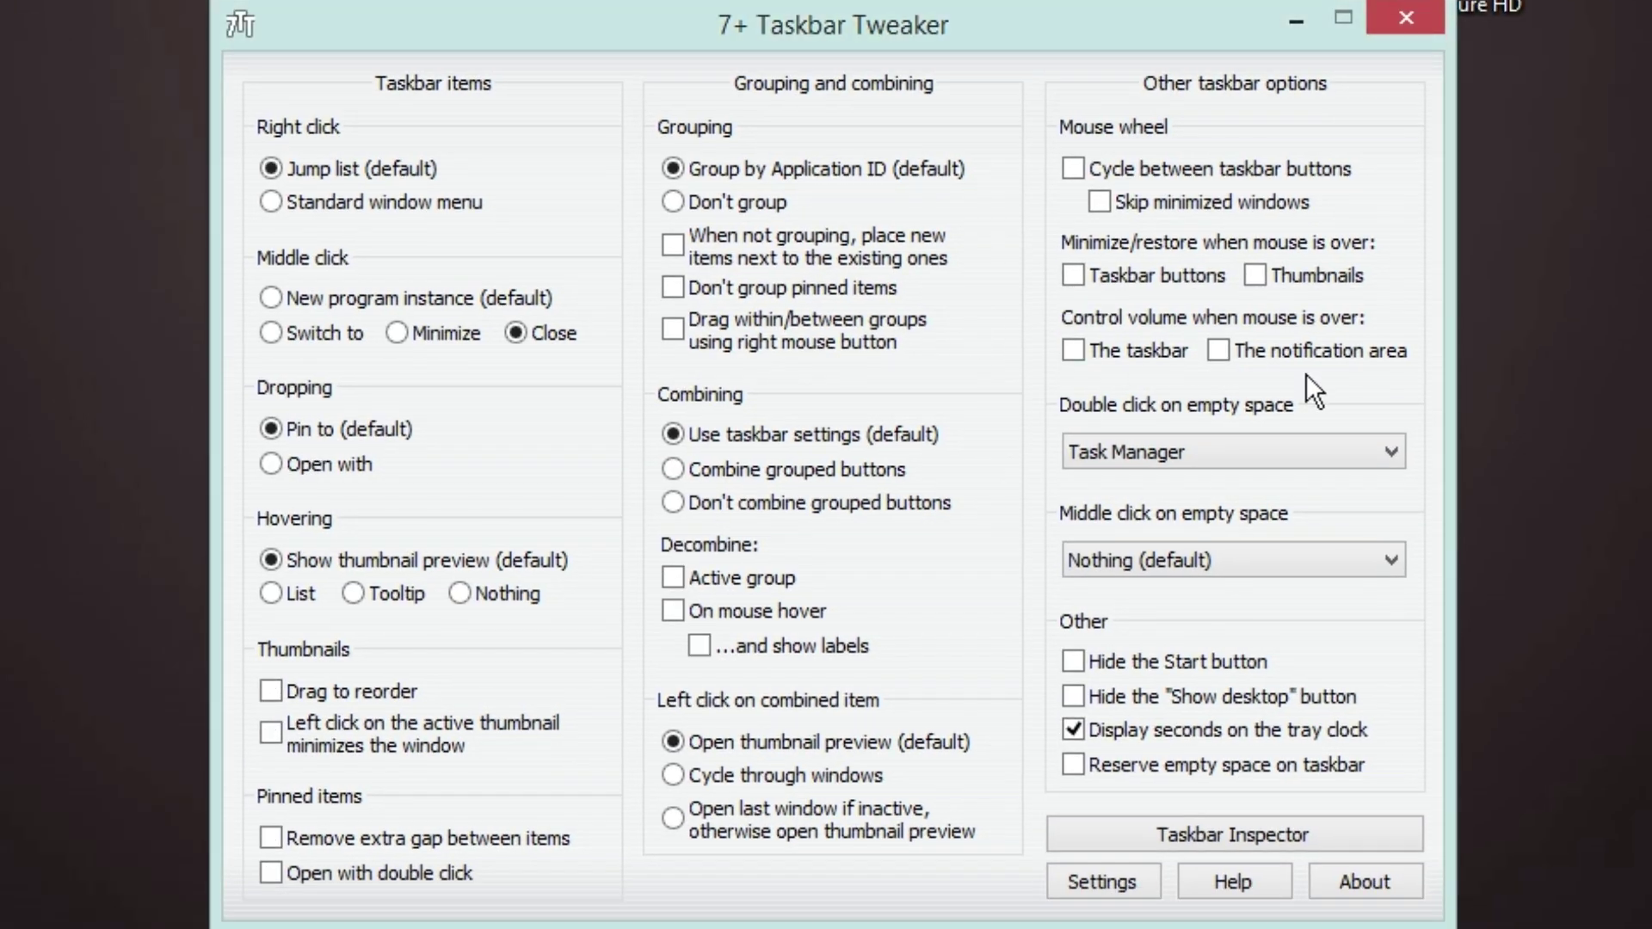
pyautogui.click(1304, 373)
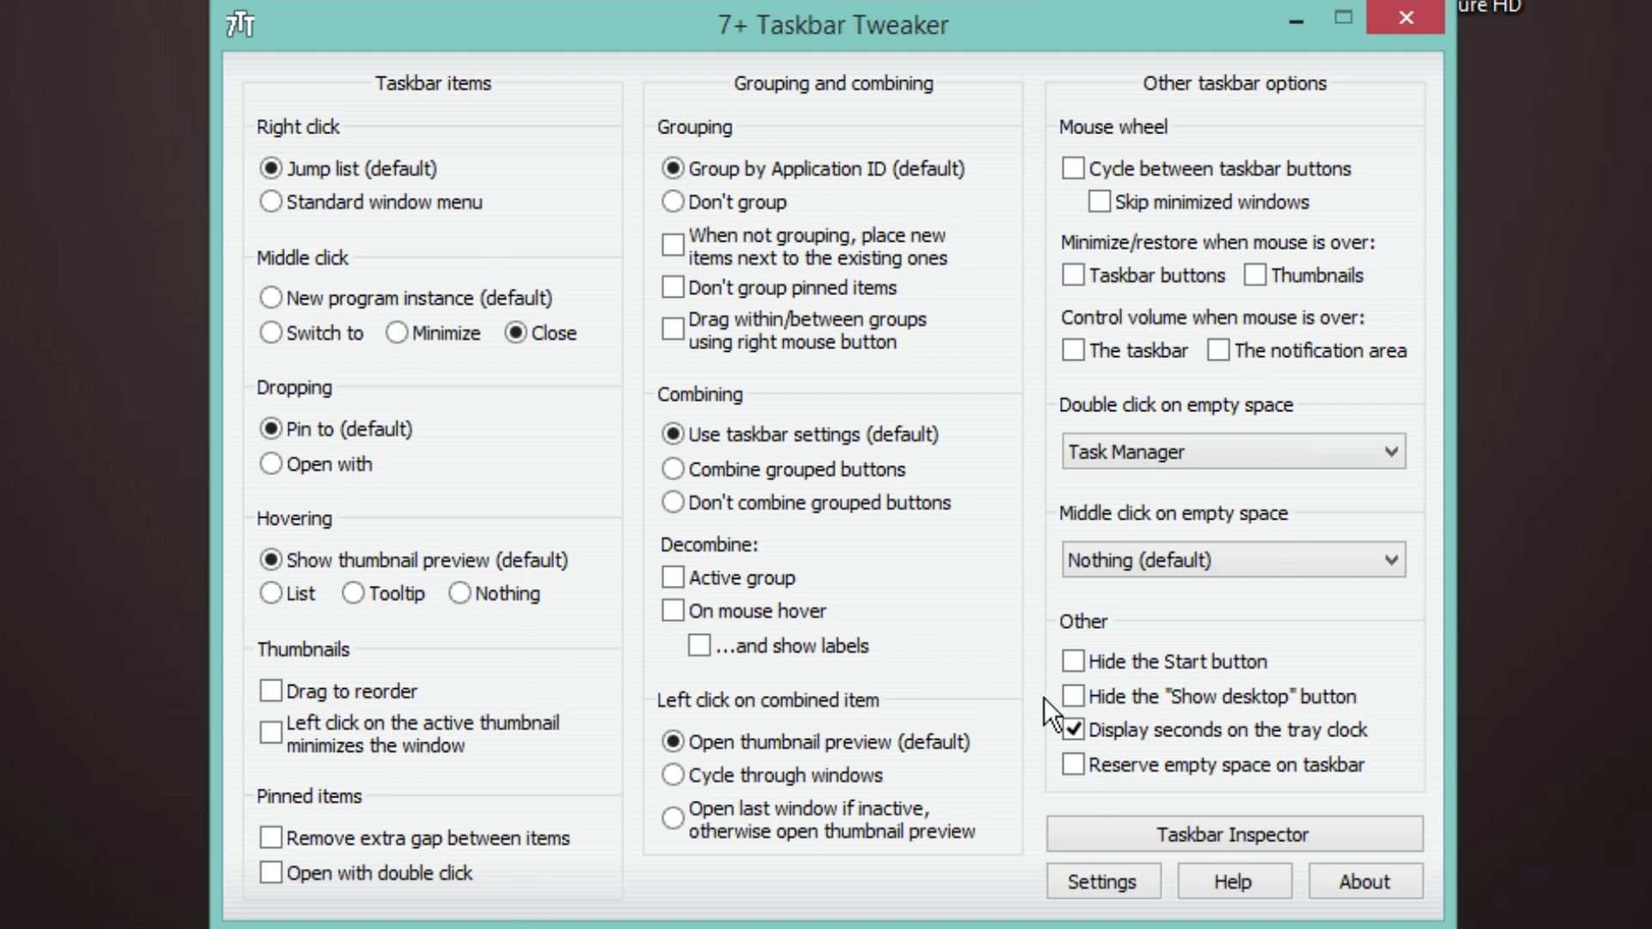
pyautogui.click(1122, 730)
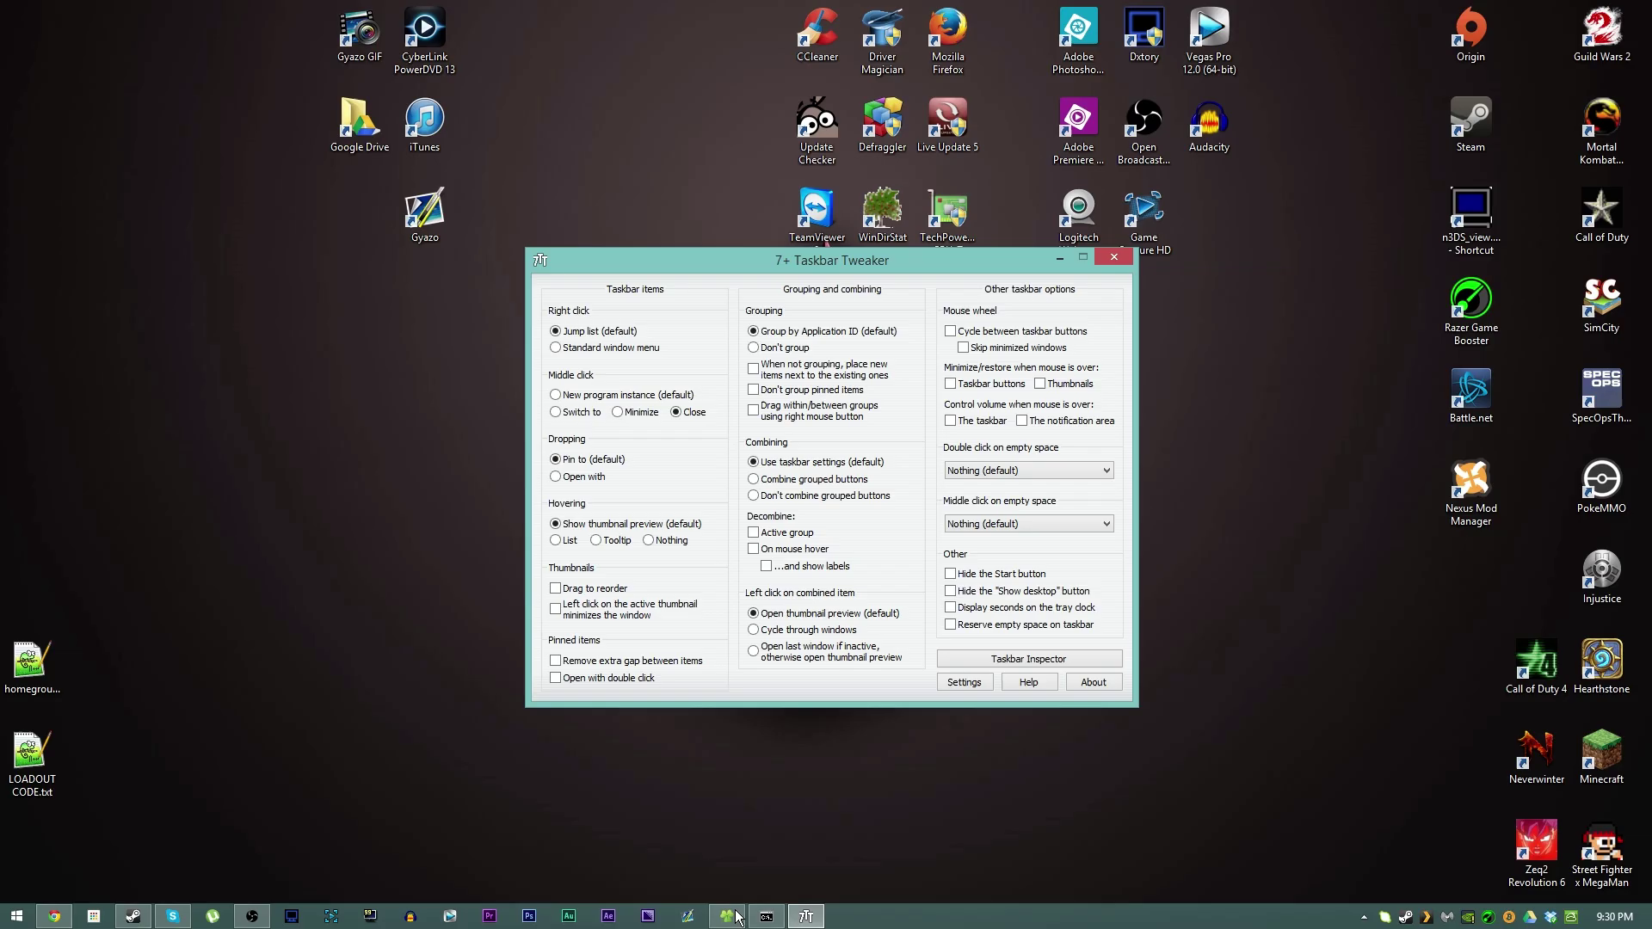
# Set taskbar right-click to Standard window menu and test it on a taskbar button.
pyautogui.rightClick(727, 916)
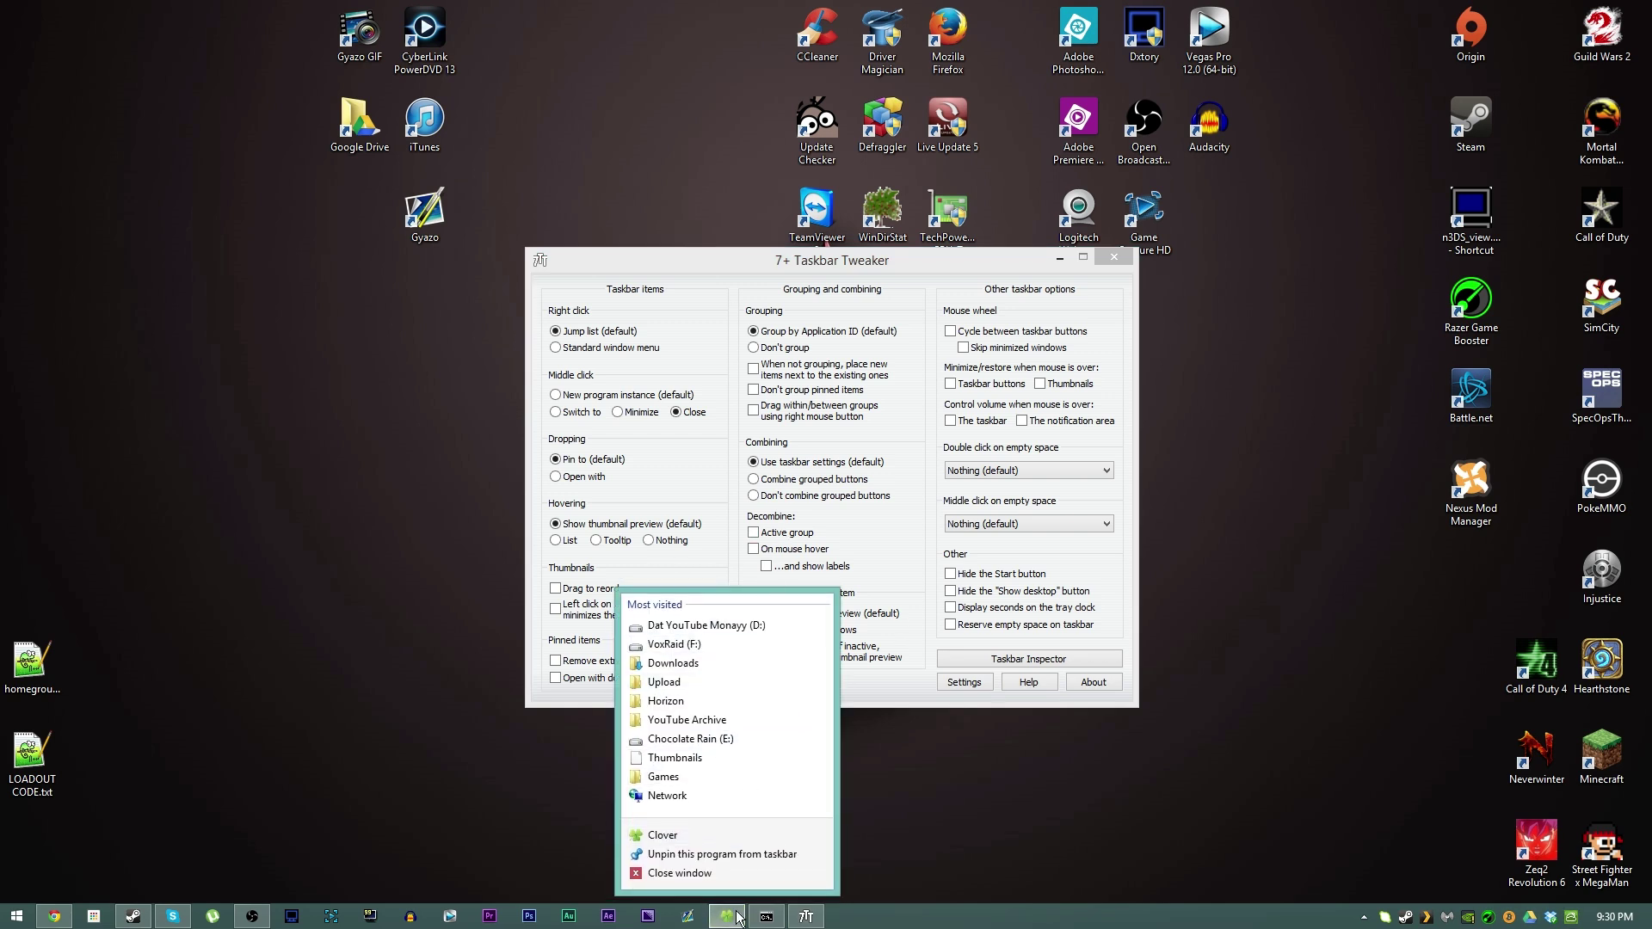
pyautogui.click(629, 349)
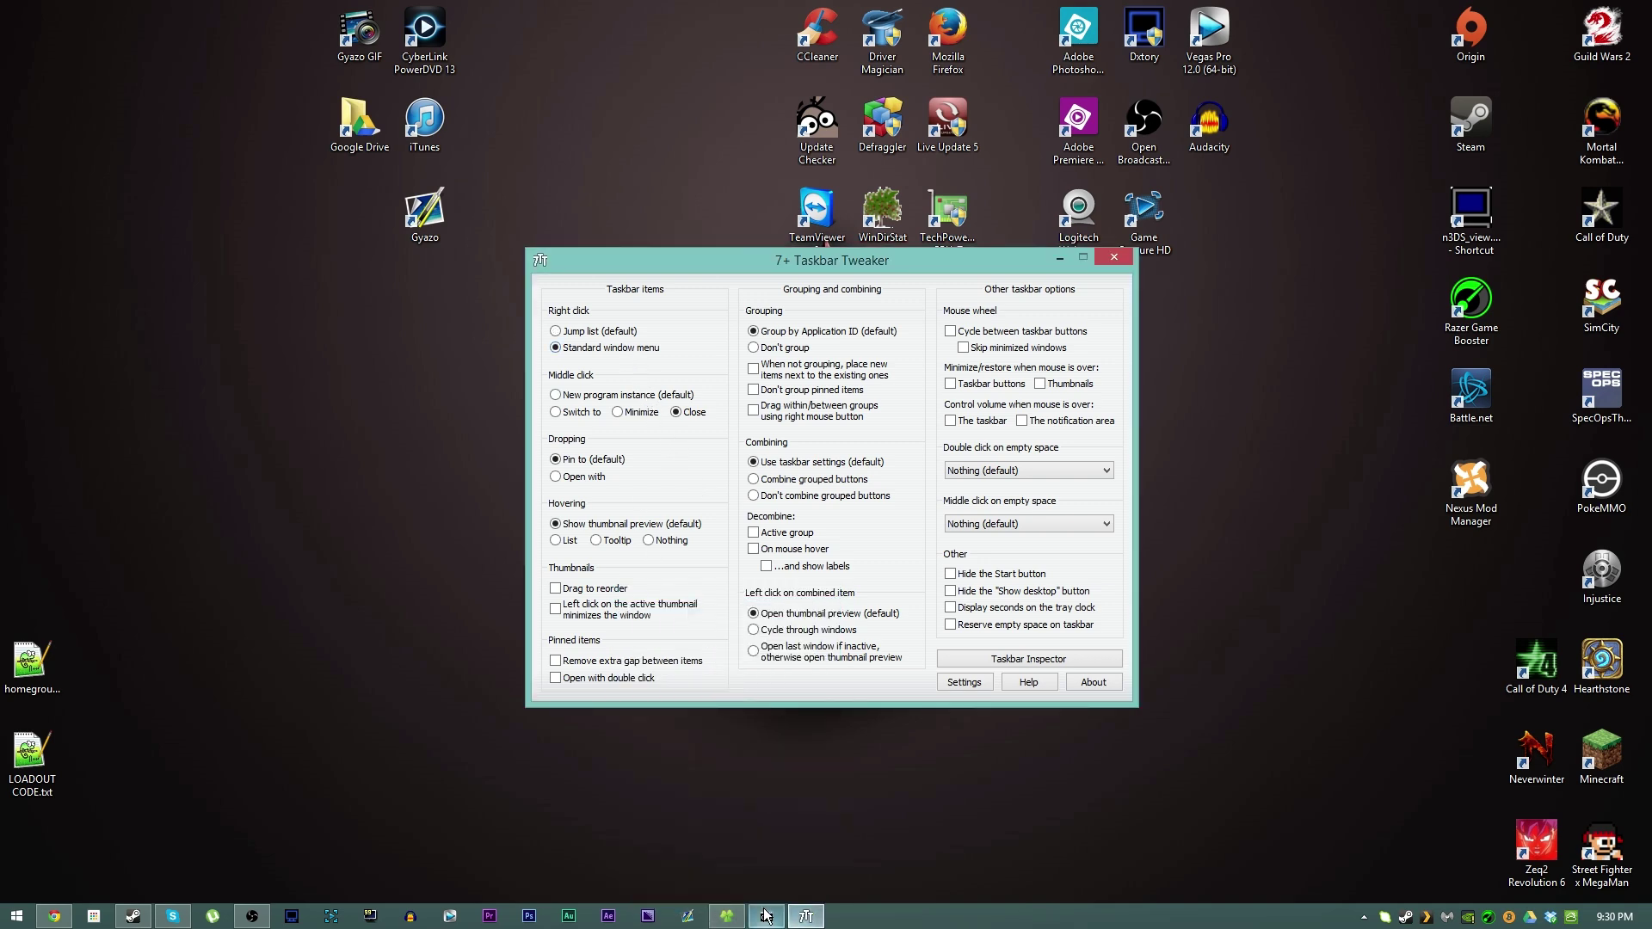
pyautogui.rightClick(731, 919)
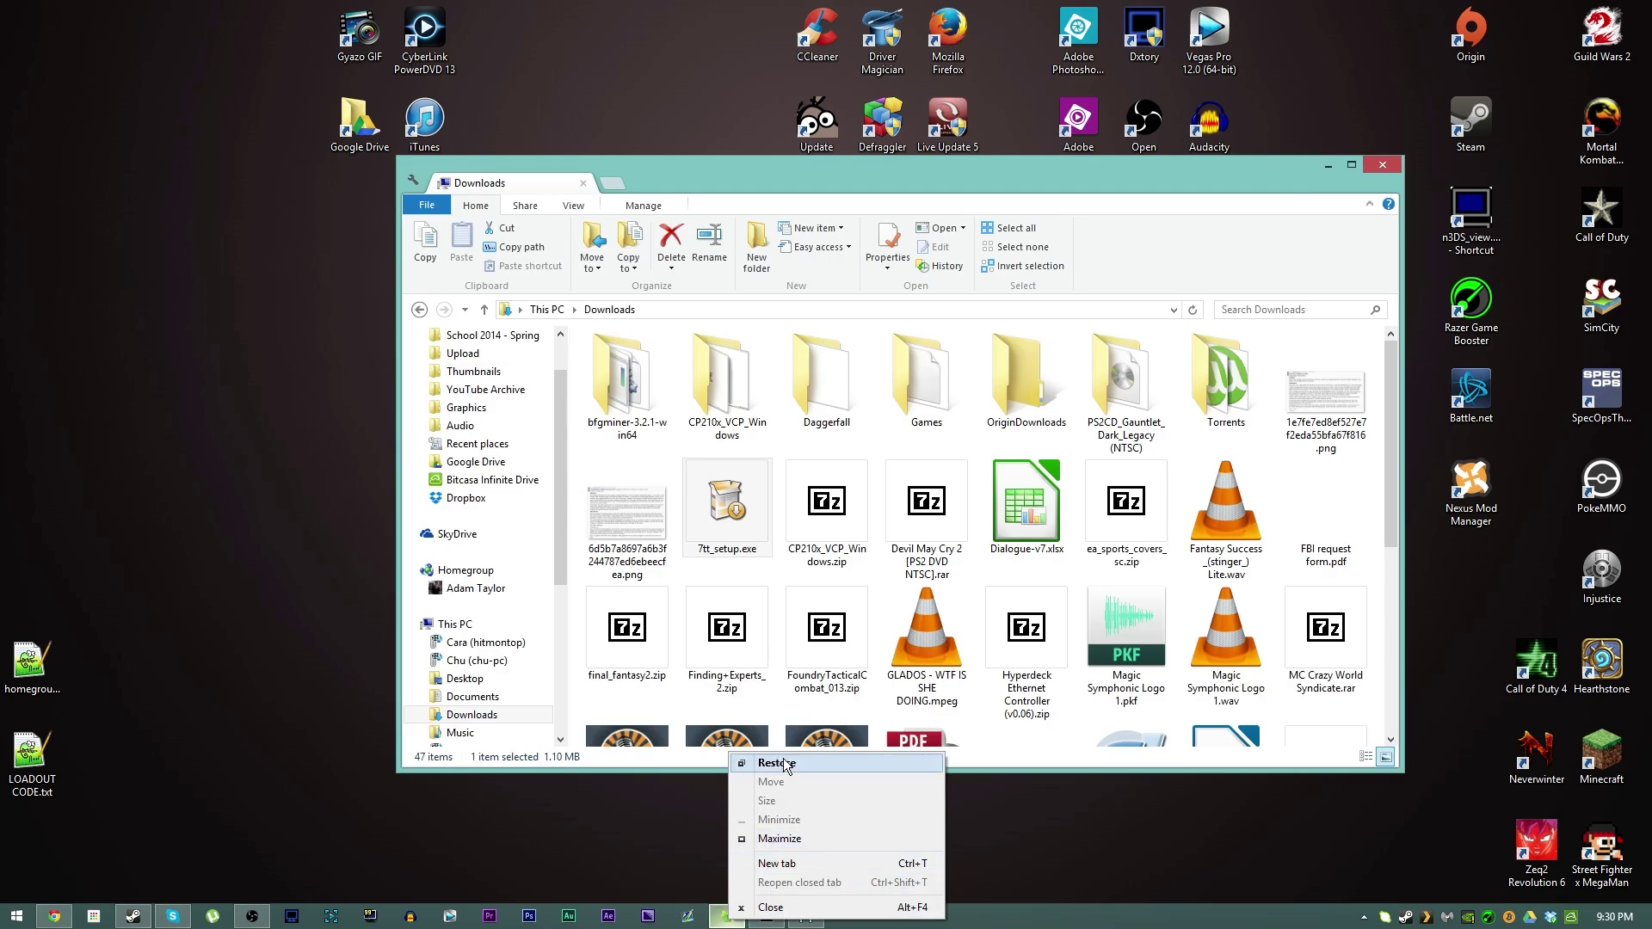
pyautogui.click(1322, 169)
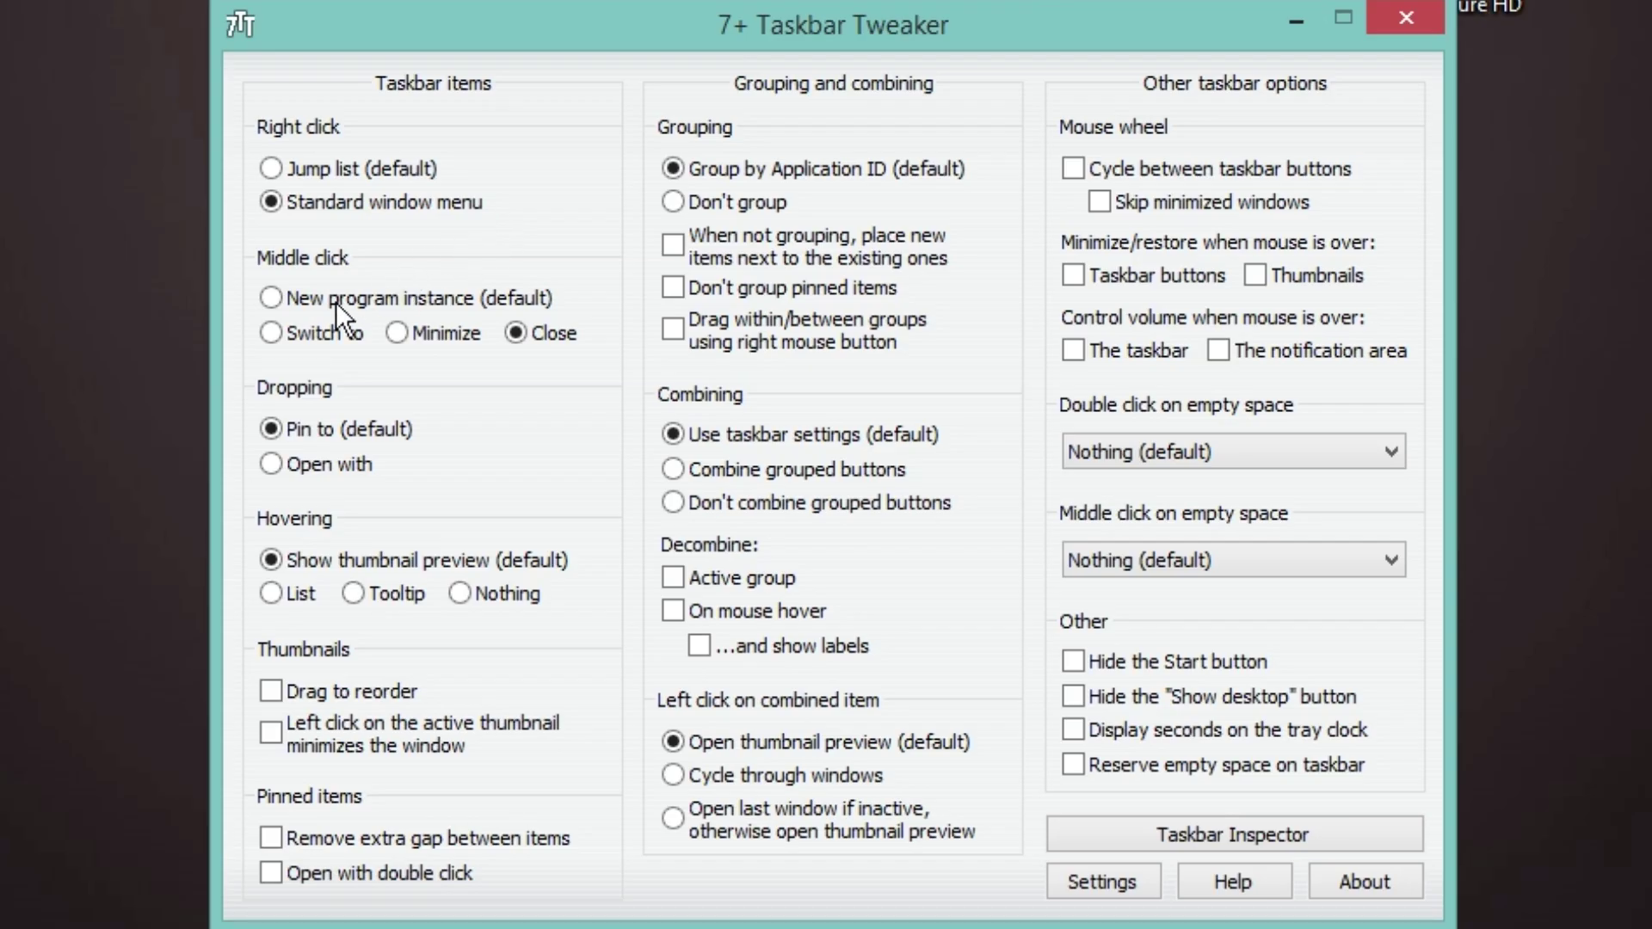
# Try middle-click as New program instance, then set middle-click to Close.
pyautogui.click(270, 298)
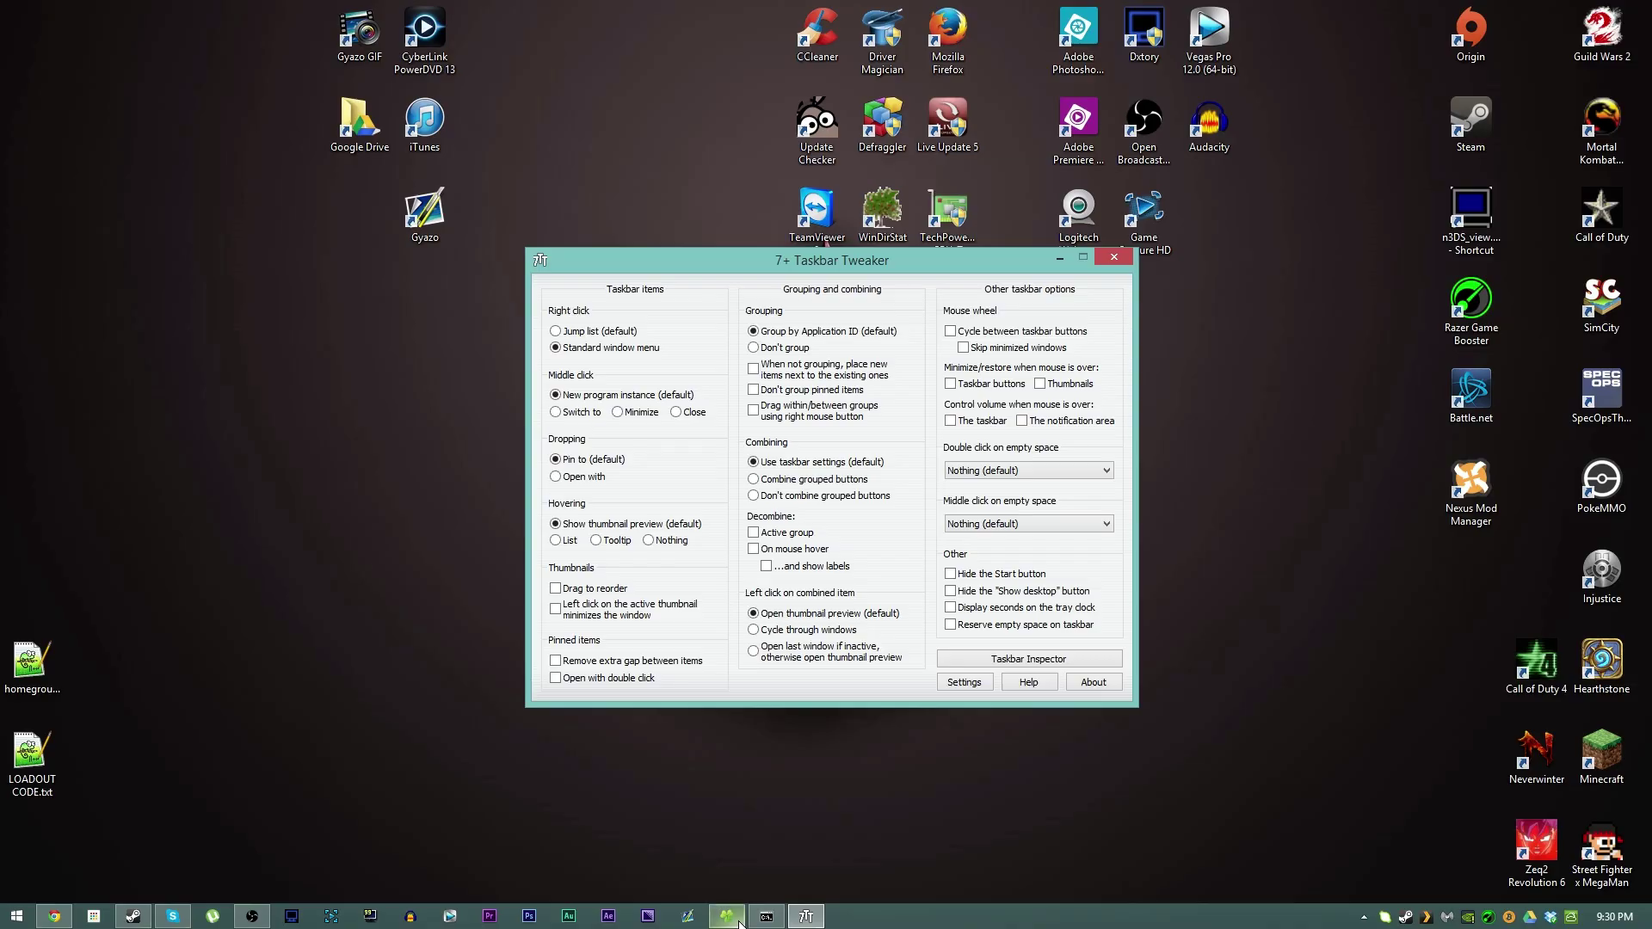
pyautogui.middleClick(738, 921)
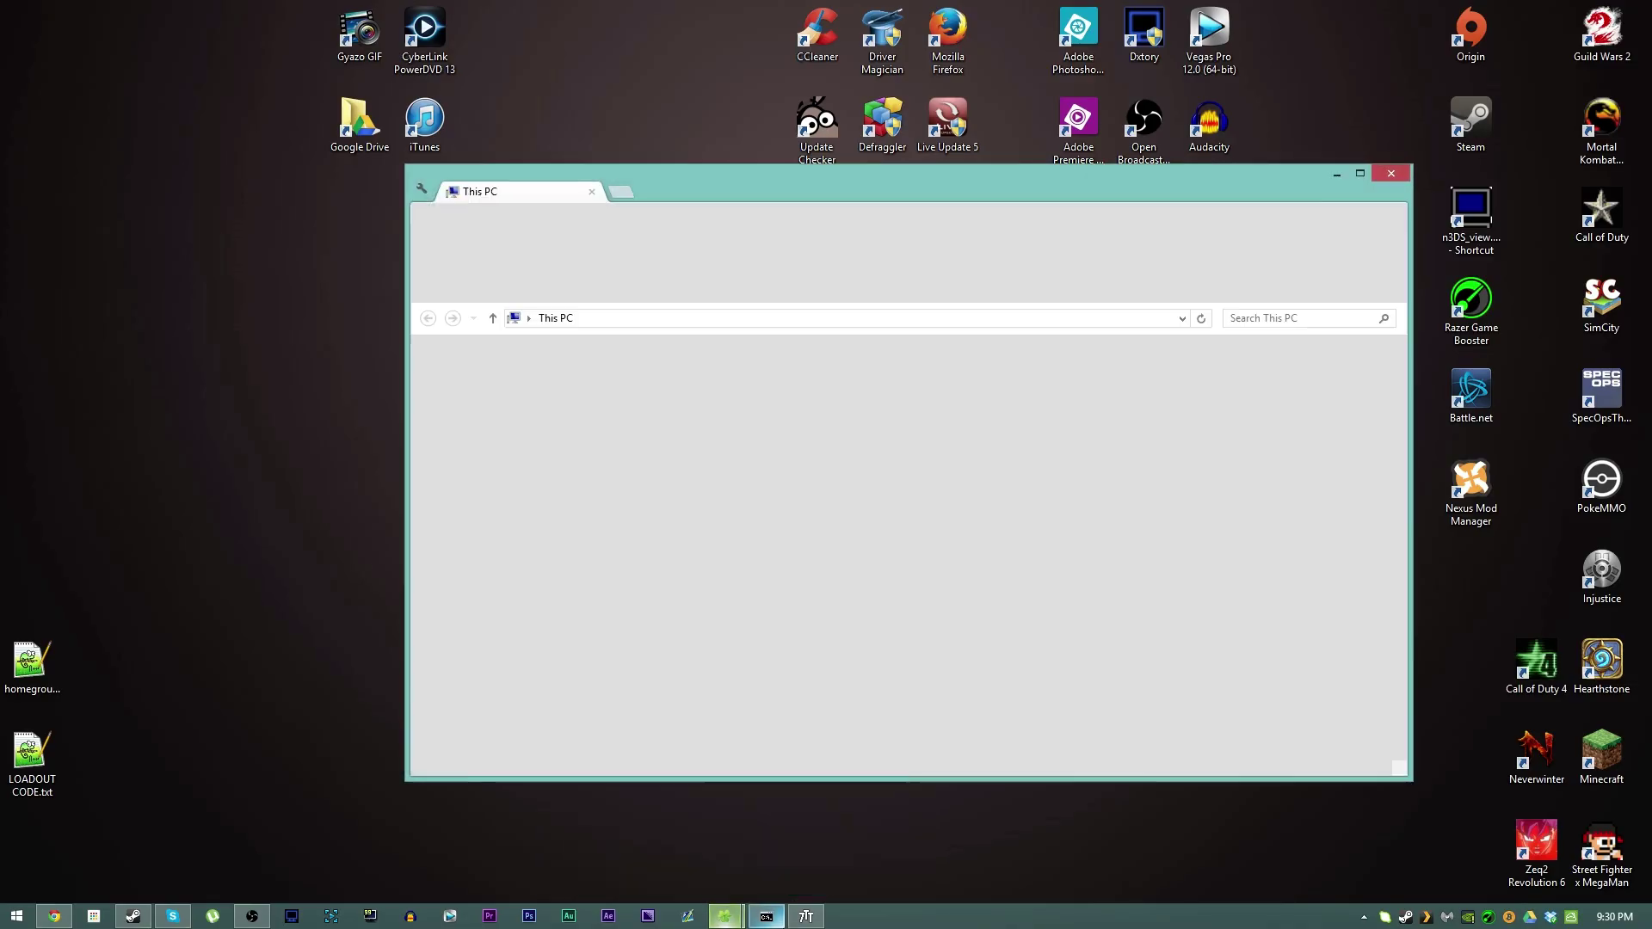
pyautogui.click(1382, 178)
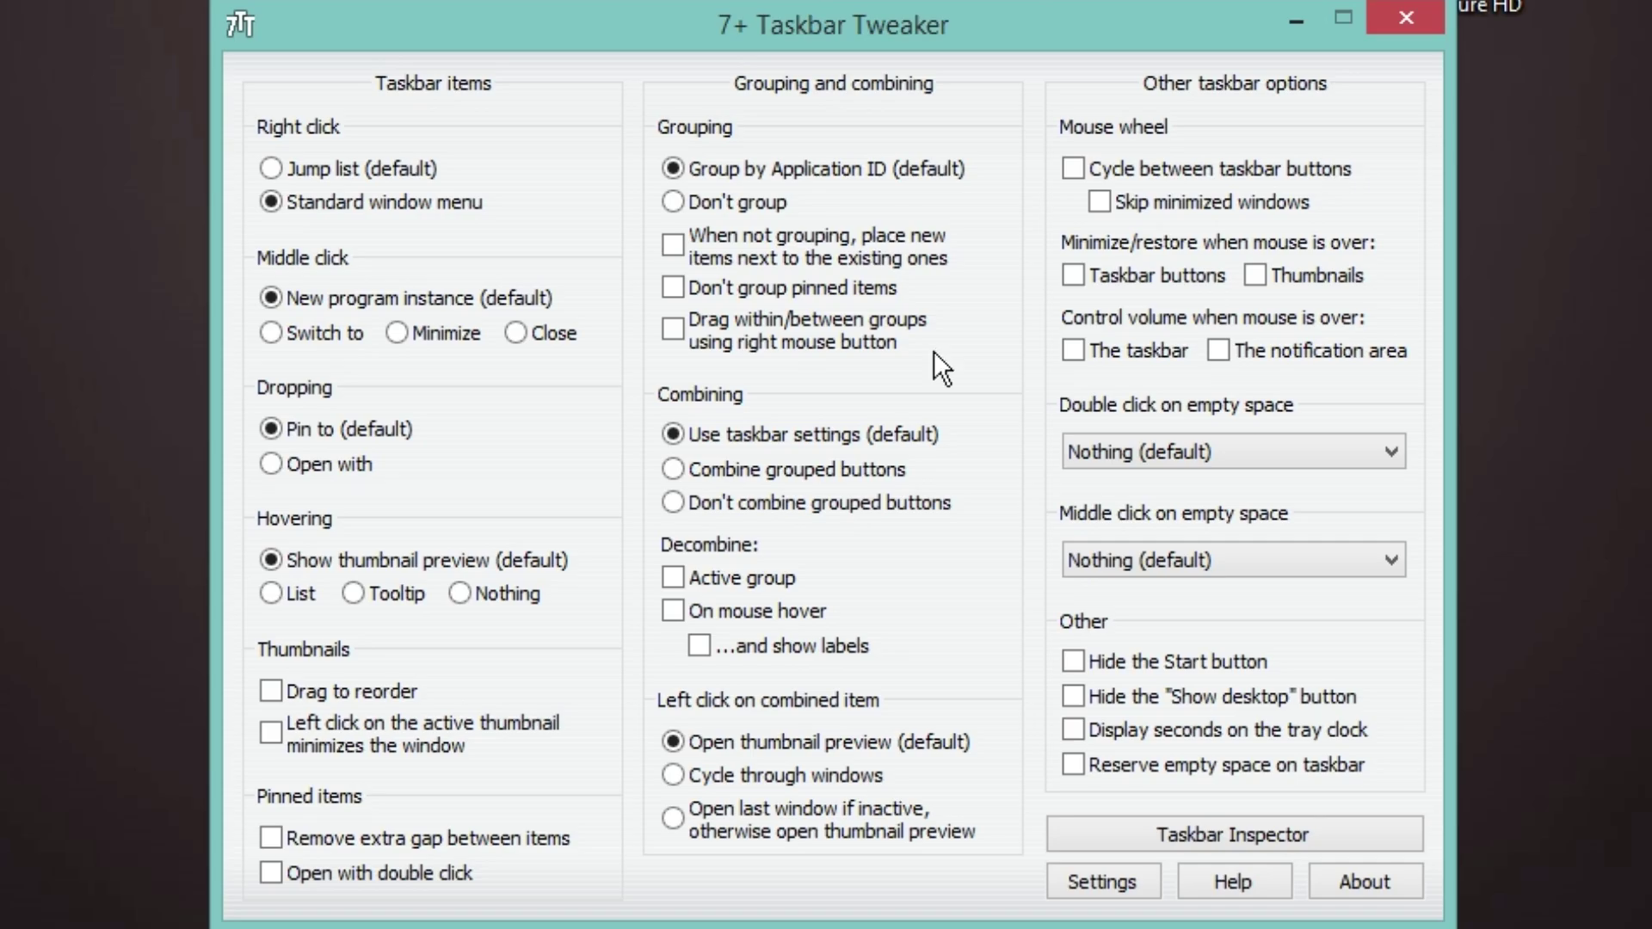
pyautogui.click(514, 333)
# Close the blog tab in Chrome and minimize the browser.
pyautogui.click(55, 916)
pyautogui.hotkey('ctrl', 'w')
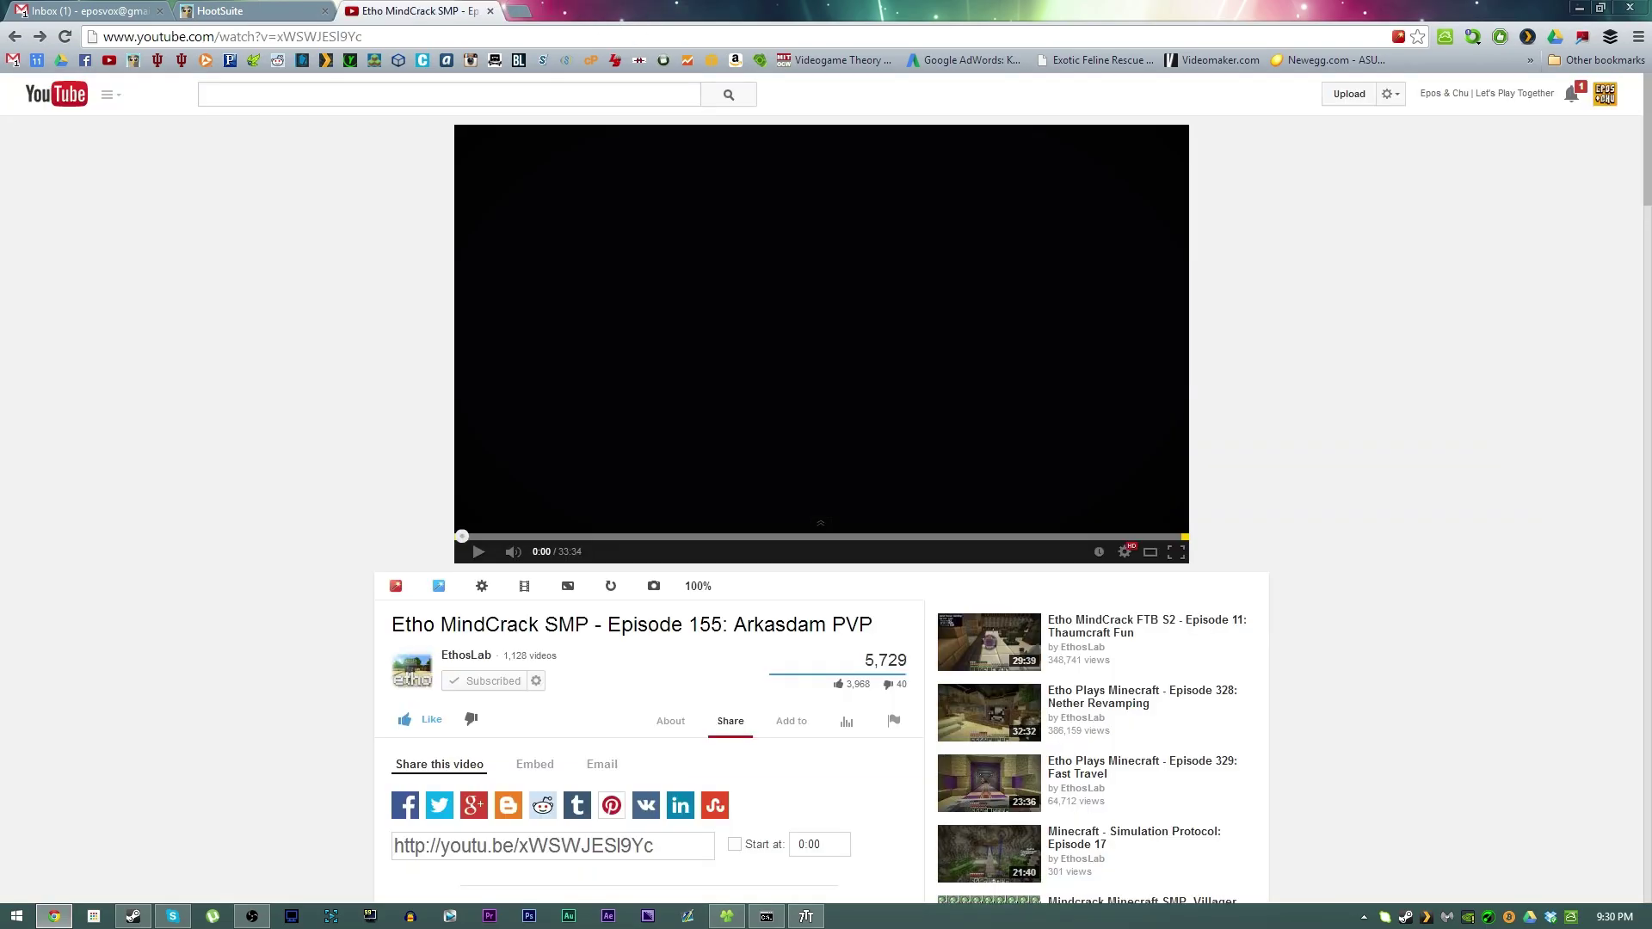
pyautogui.click(54, 916)
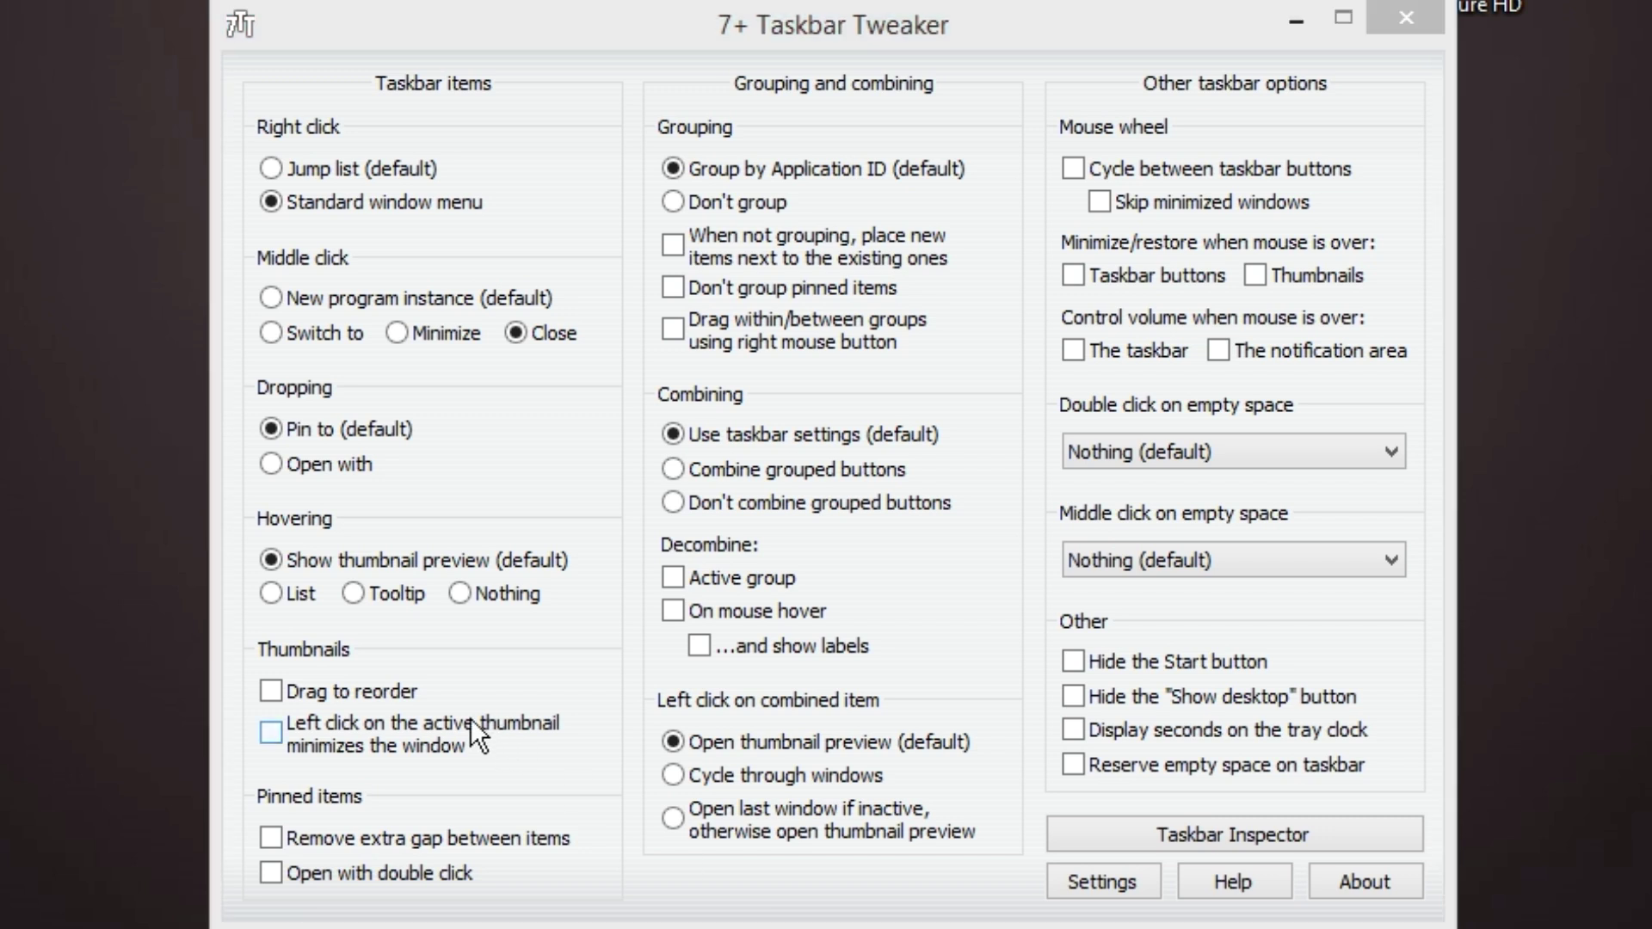
pyautogui.click(432, 487)
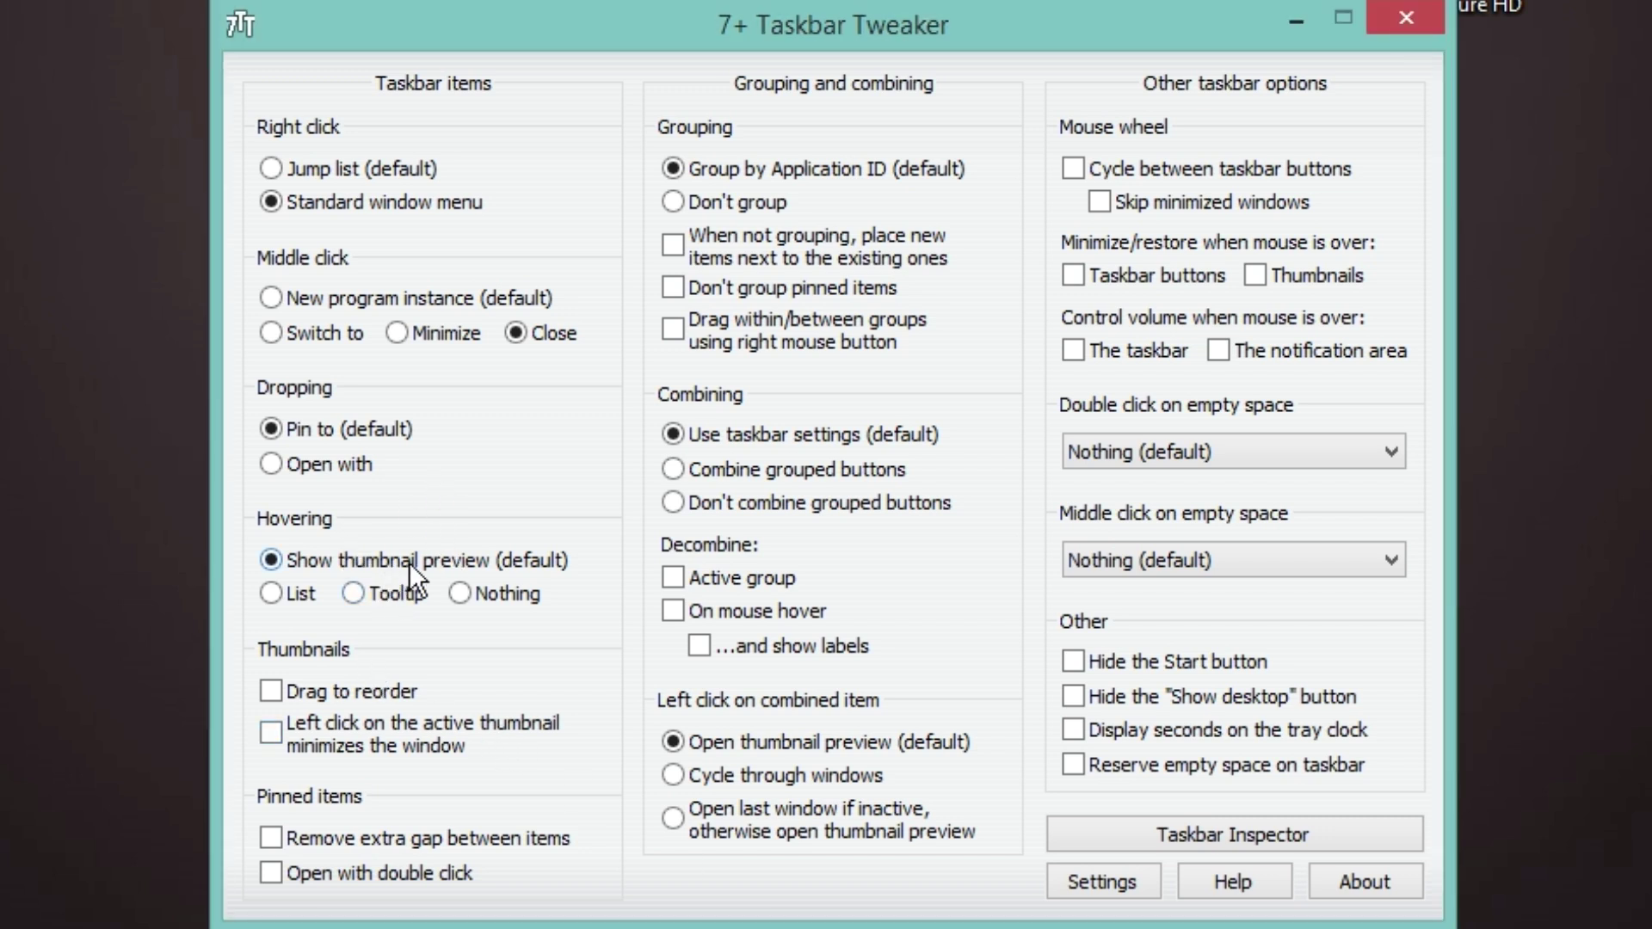
pyautogui.click(385, 687)
pyautogui.click(384, 721)
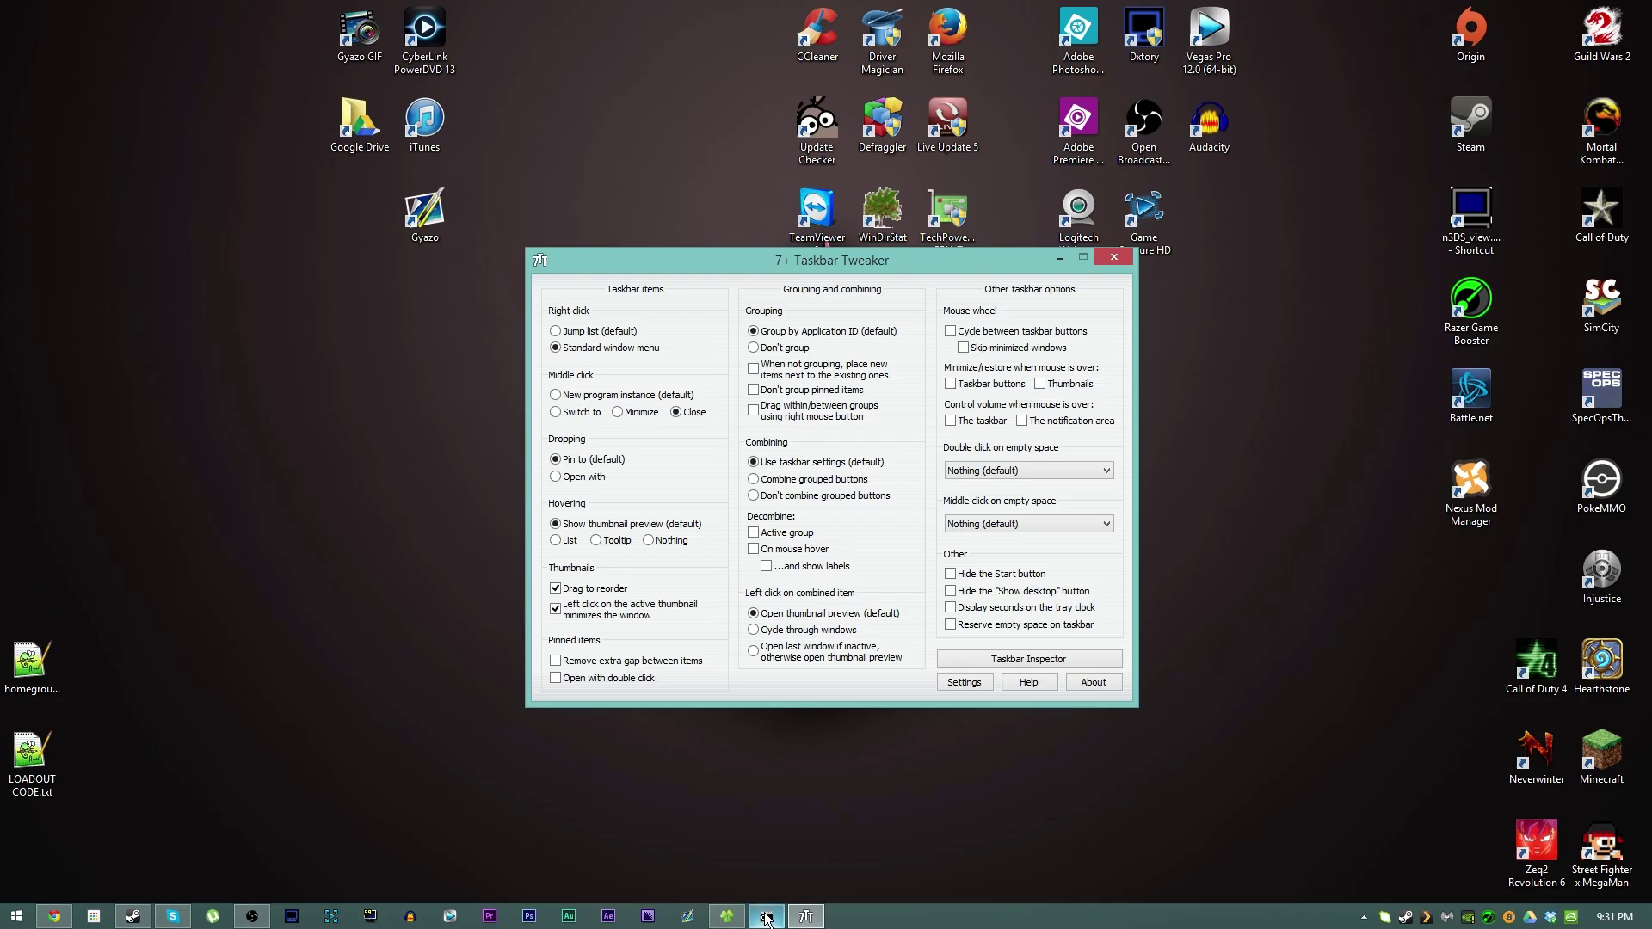
pyautogui.moveTo(766, 918)
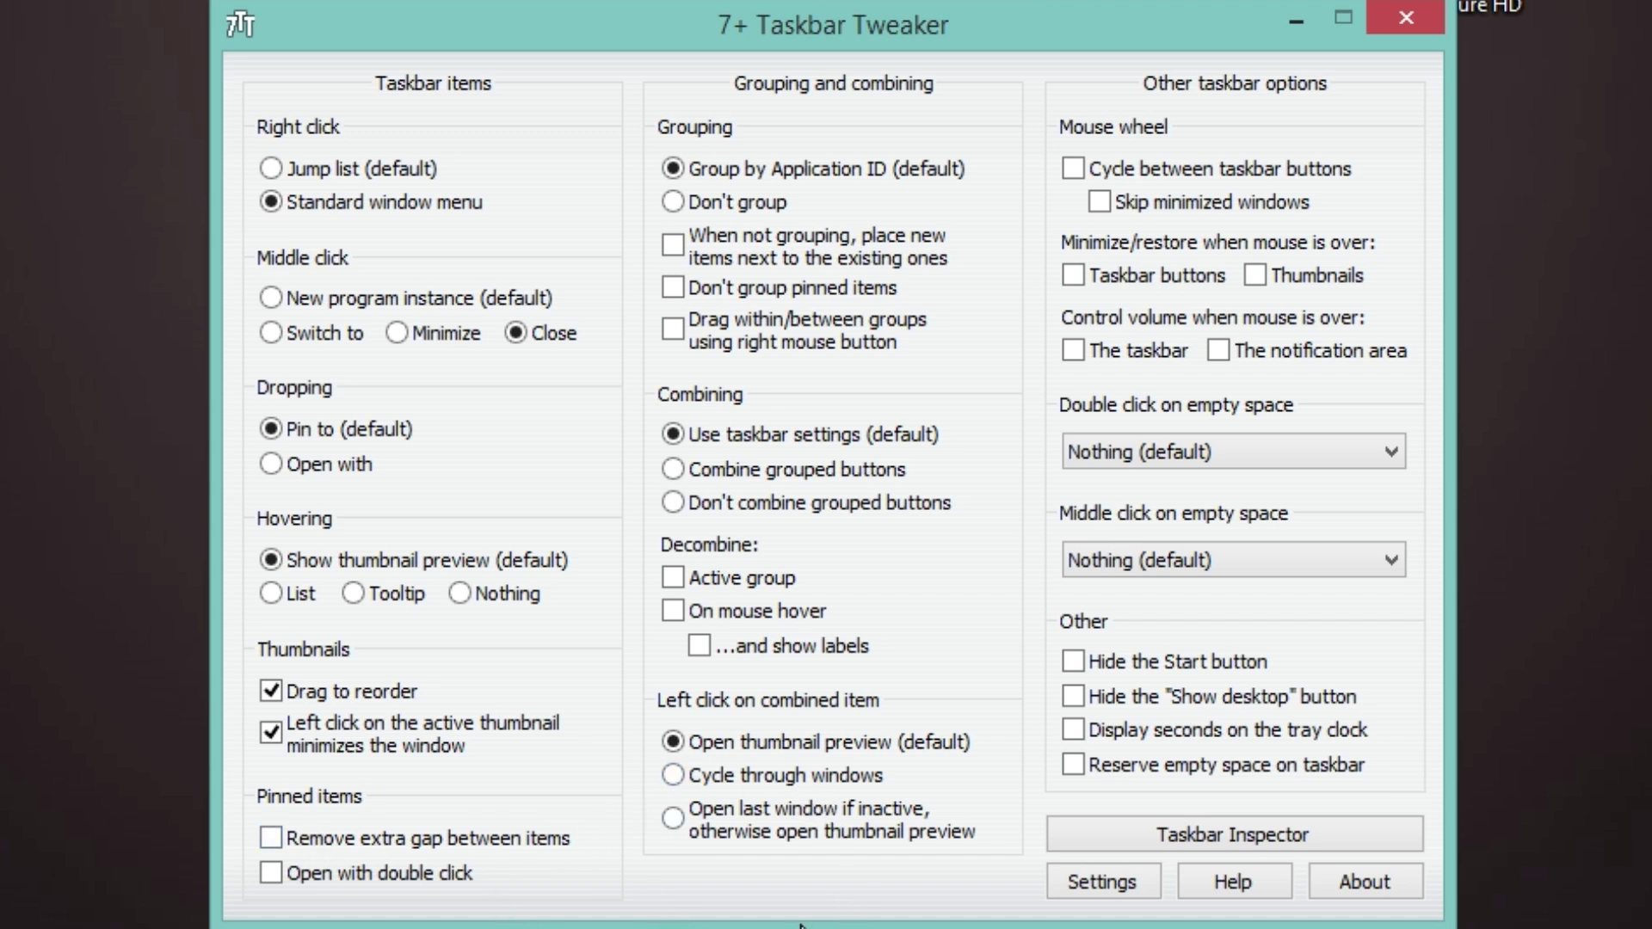
pyautogui.click(478, 840)
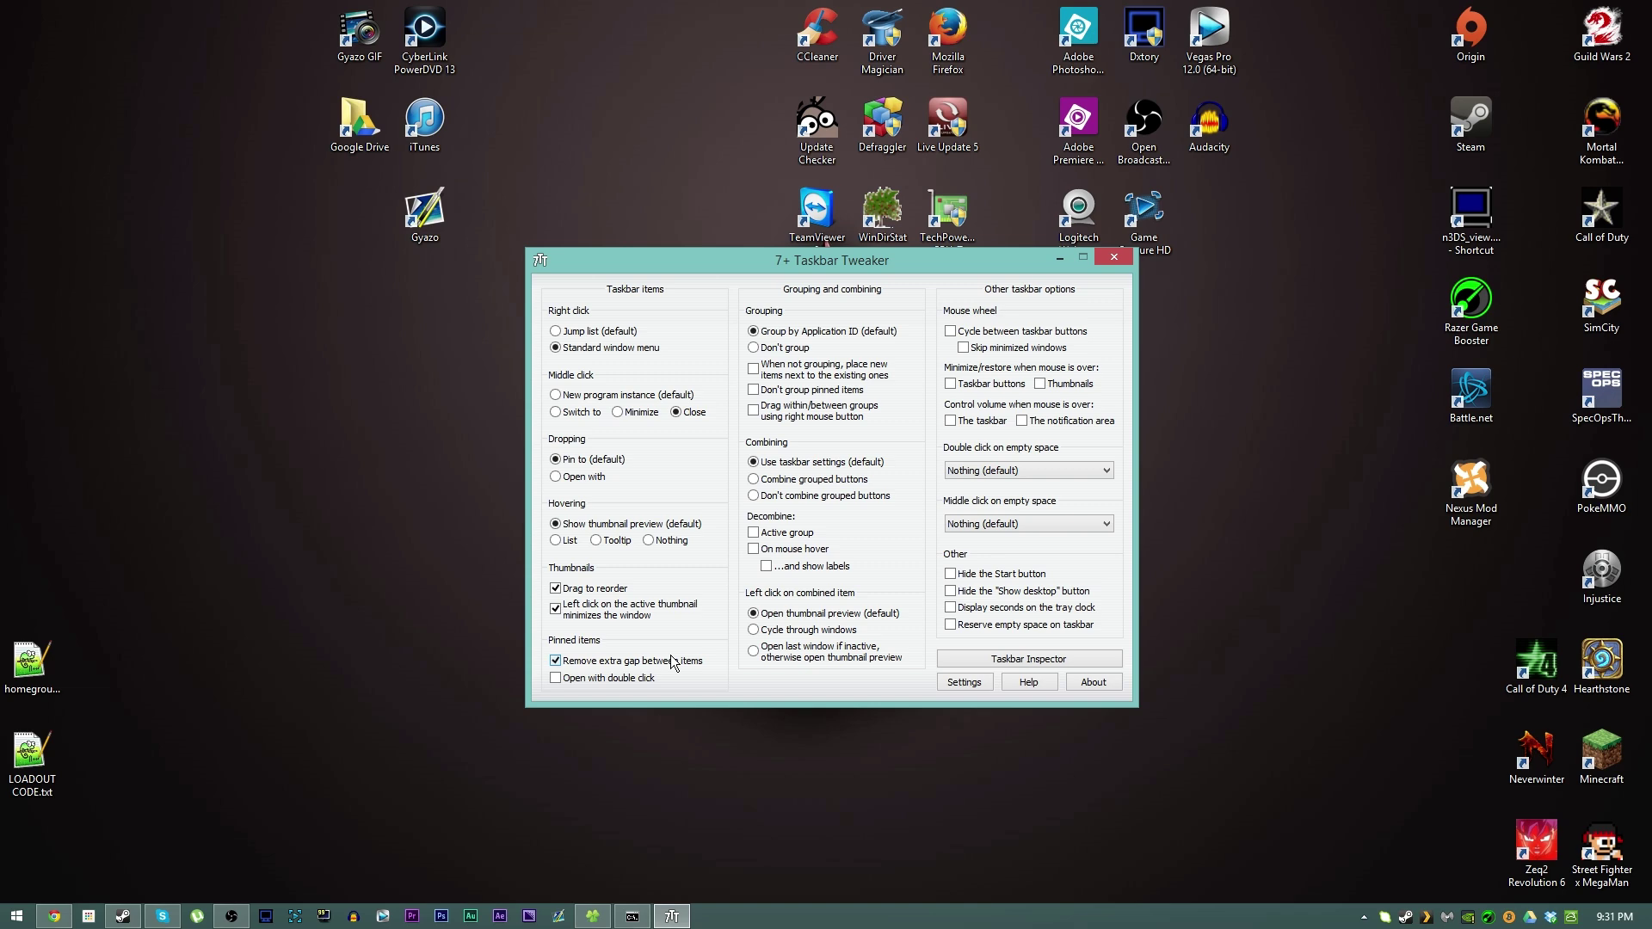
# Compare taskbar spacing by toggling 'Remove extra gap between items', leaving it checked.
pyautogui.click(672, 661)
pyautogui.click(677, 664)
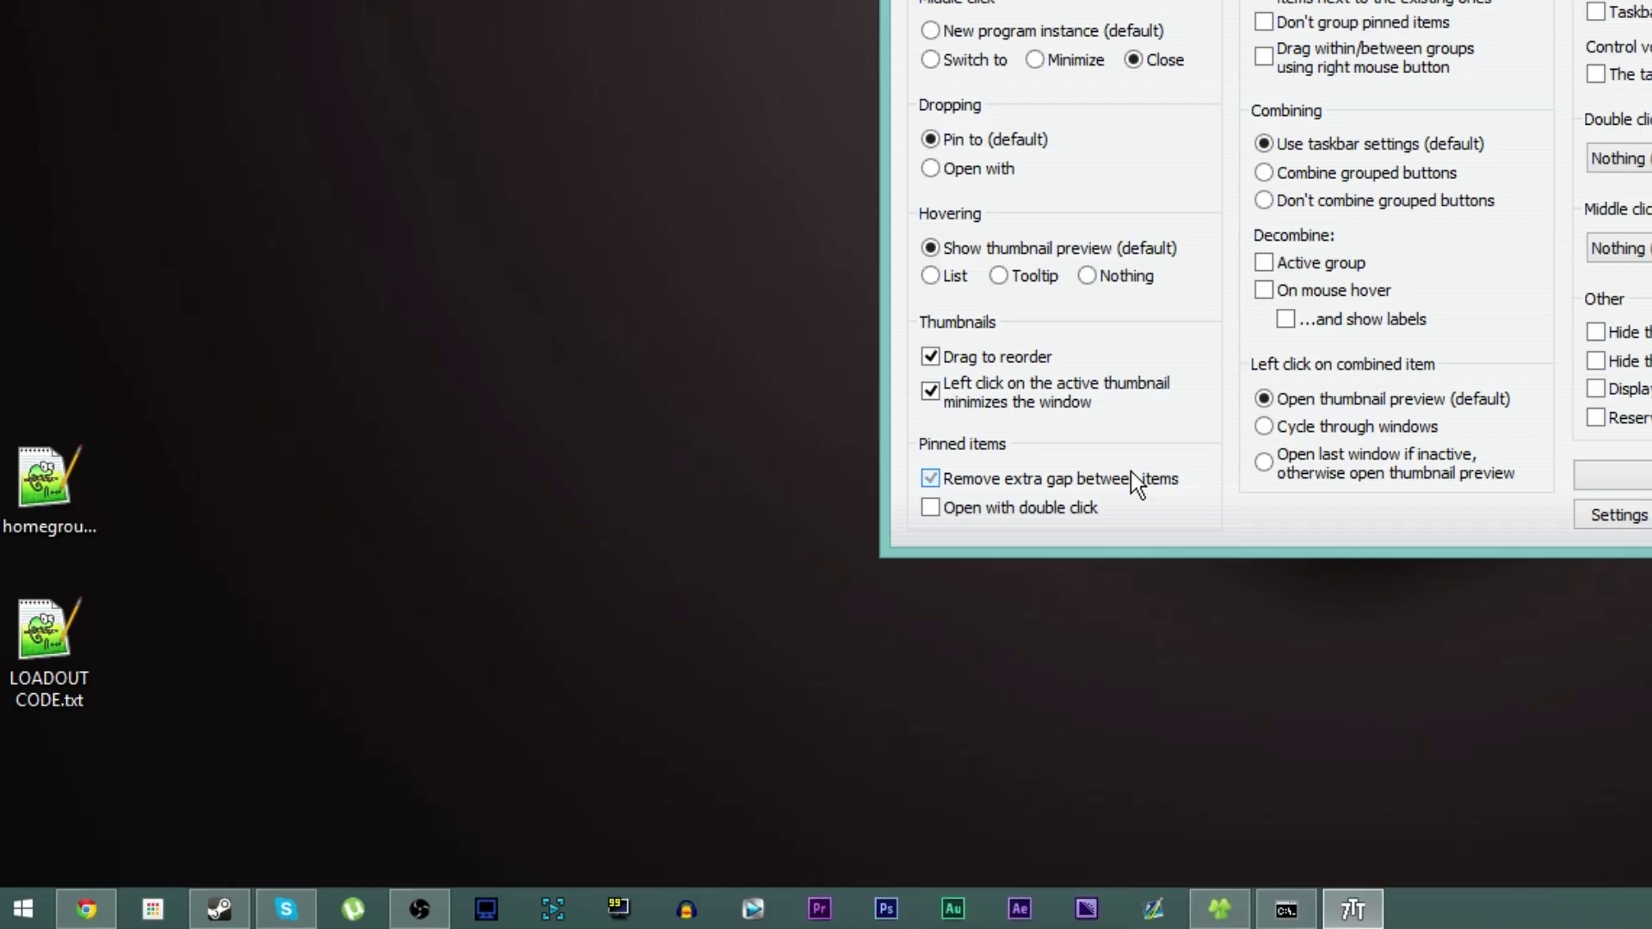
pyautogui.click(678, 663)
pyautogui.click(677, 664)
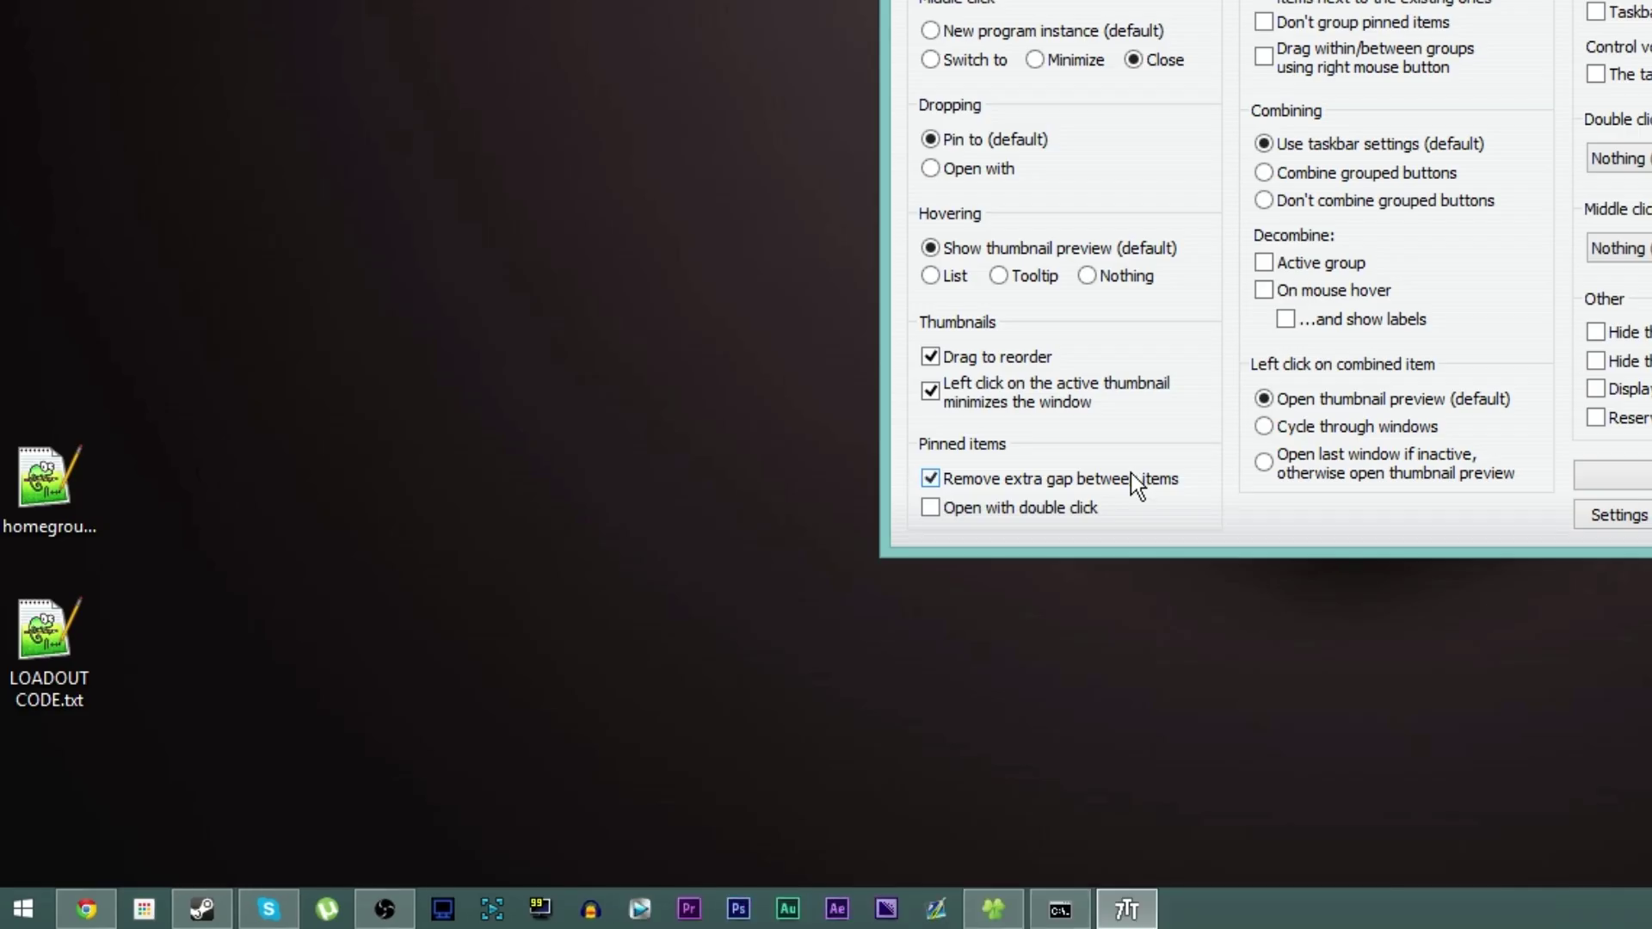
pyautogui.click(675, 665)
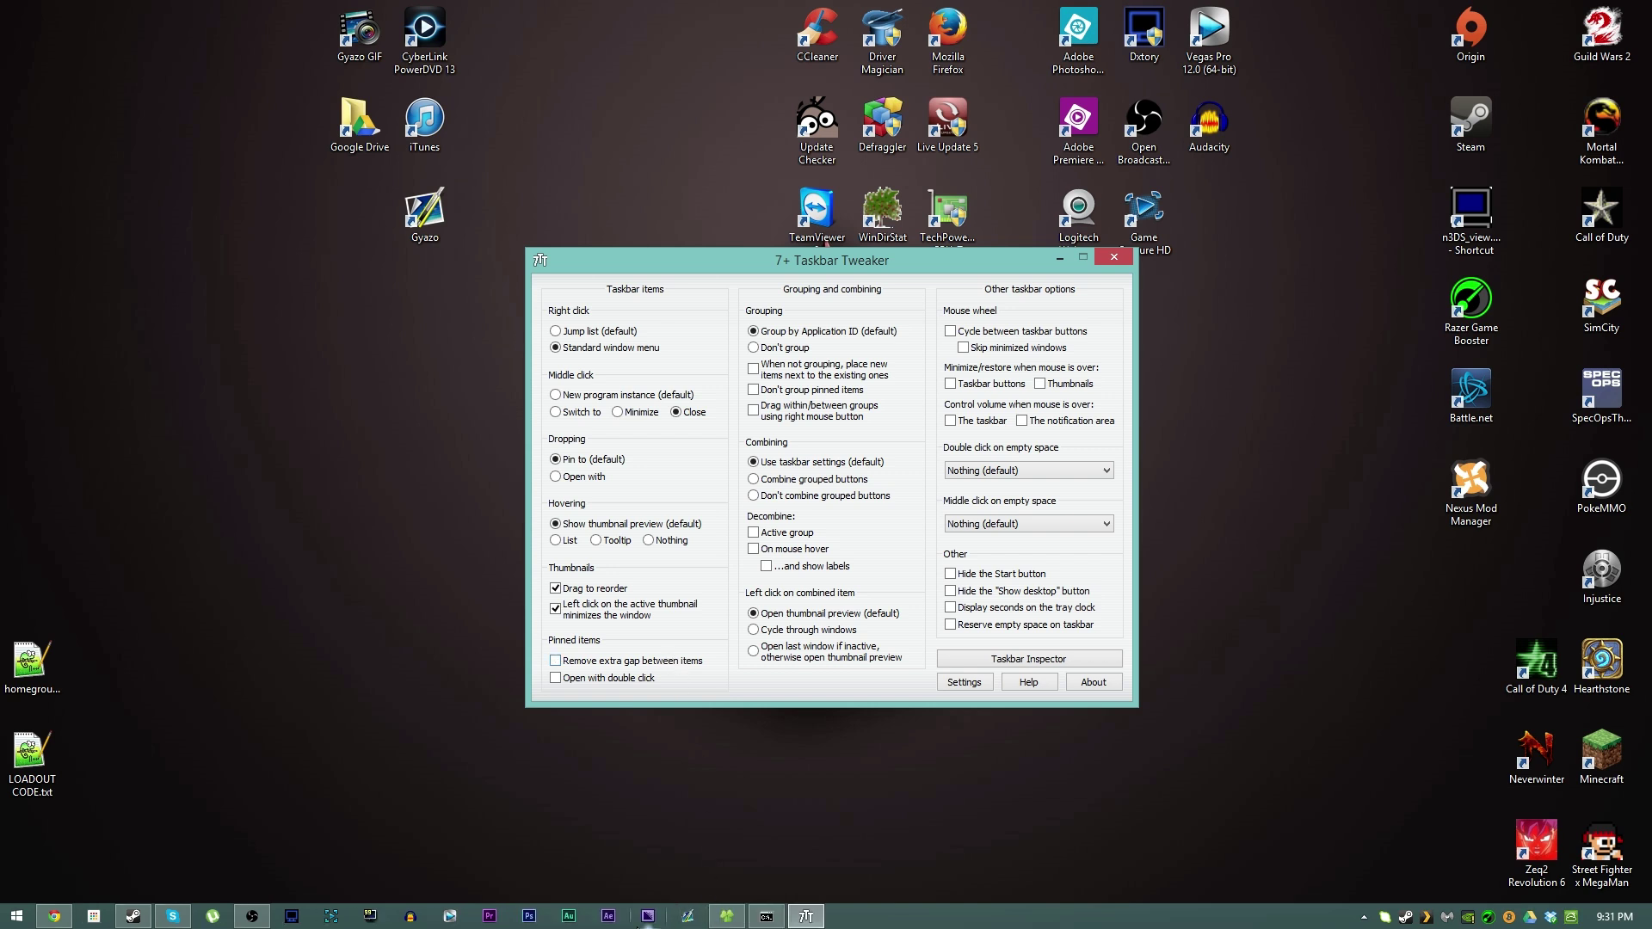
pyautogui.click(633, 666)
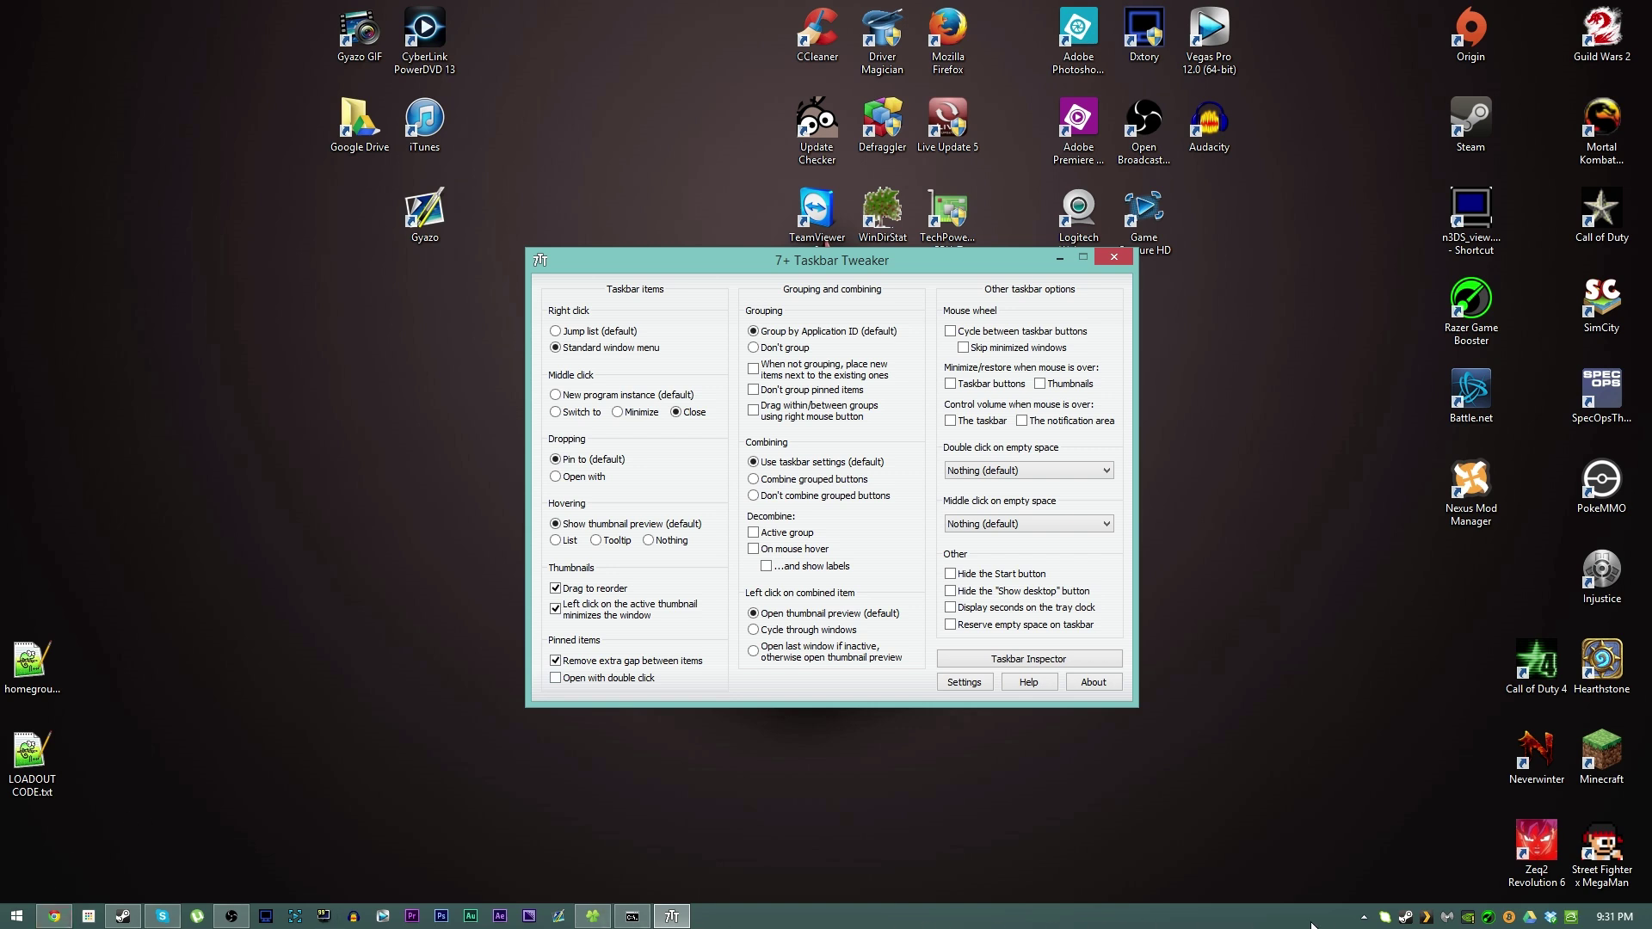
# Unlock the taskbar, resize it to two rows and back to one, then lock it.
pyautogui.rightClick(1343, 915)
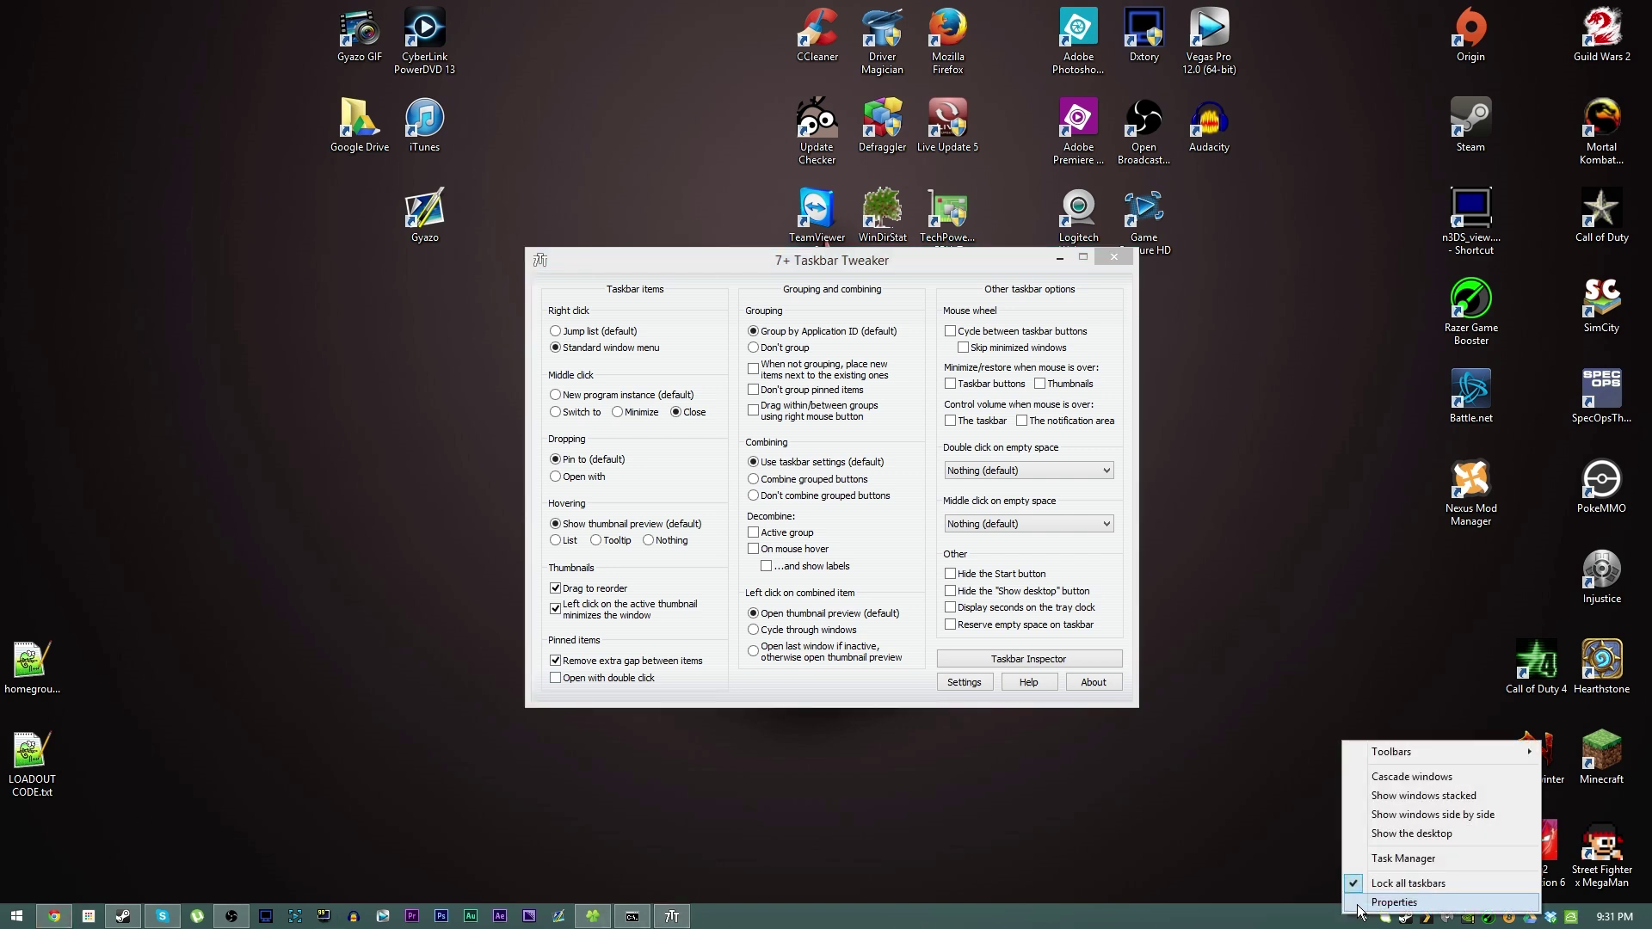
pyautogui.click(1374, 883)
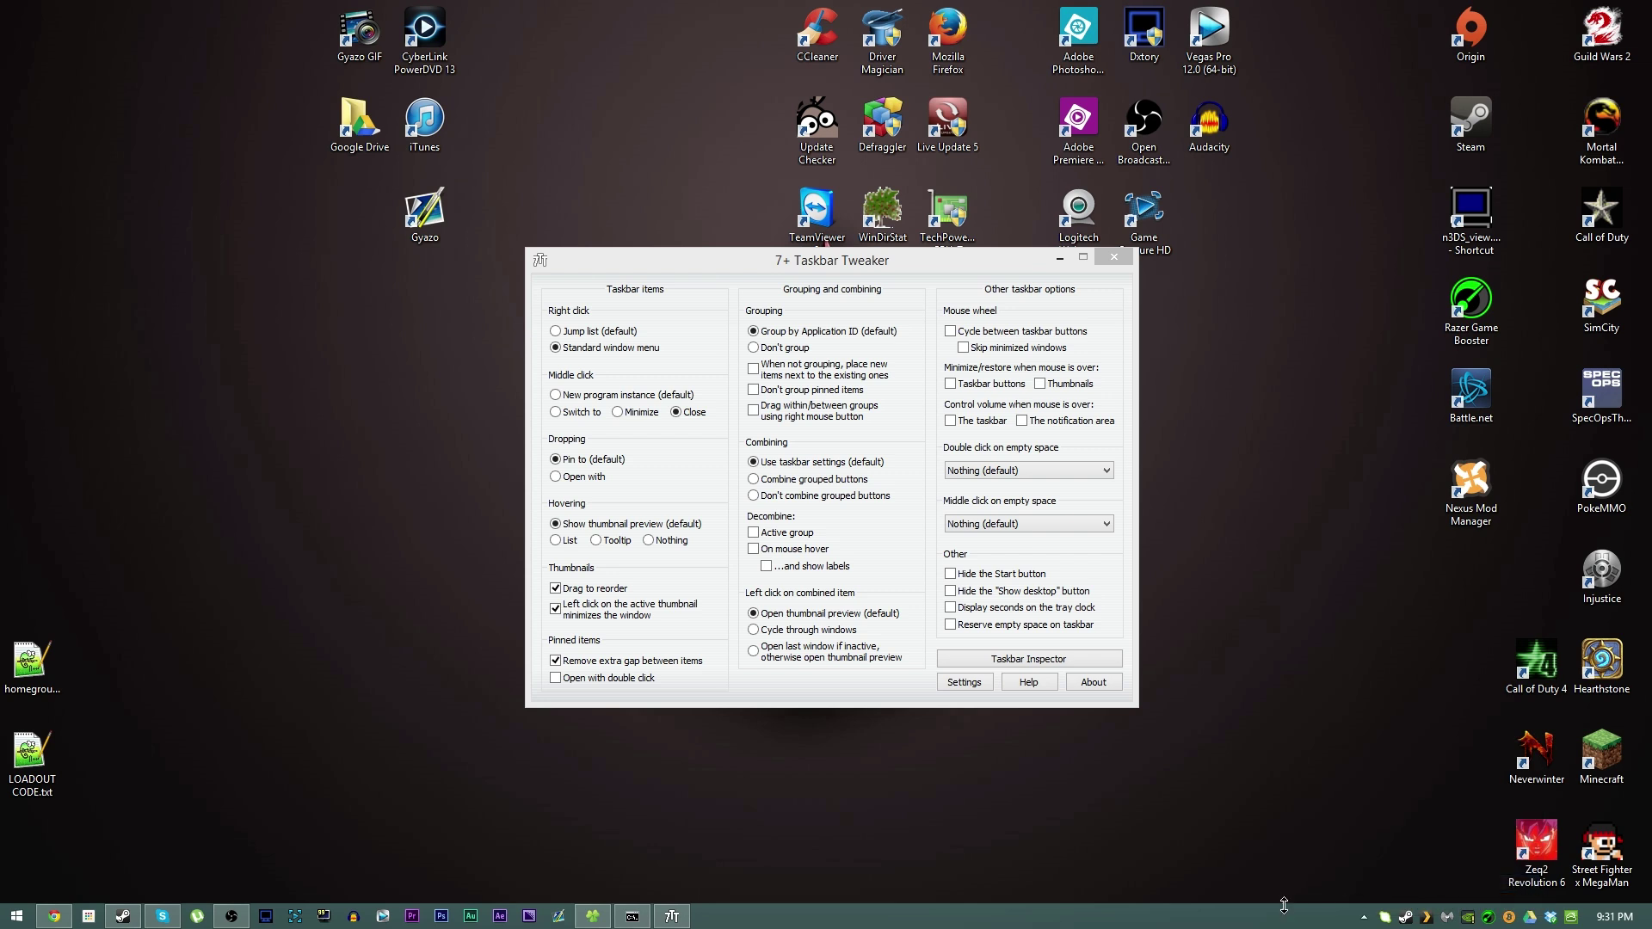
pyautogui.moveTo(1287, 904); pyautogui.dragTo(1289, 868)
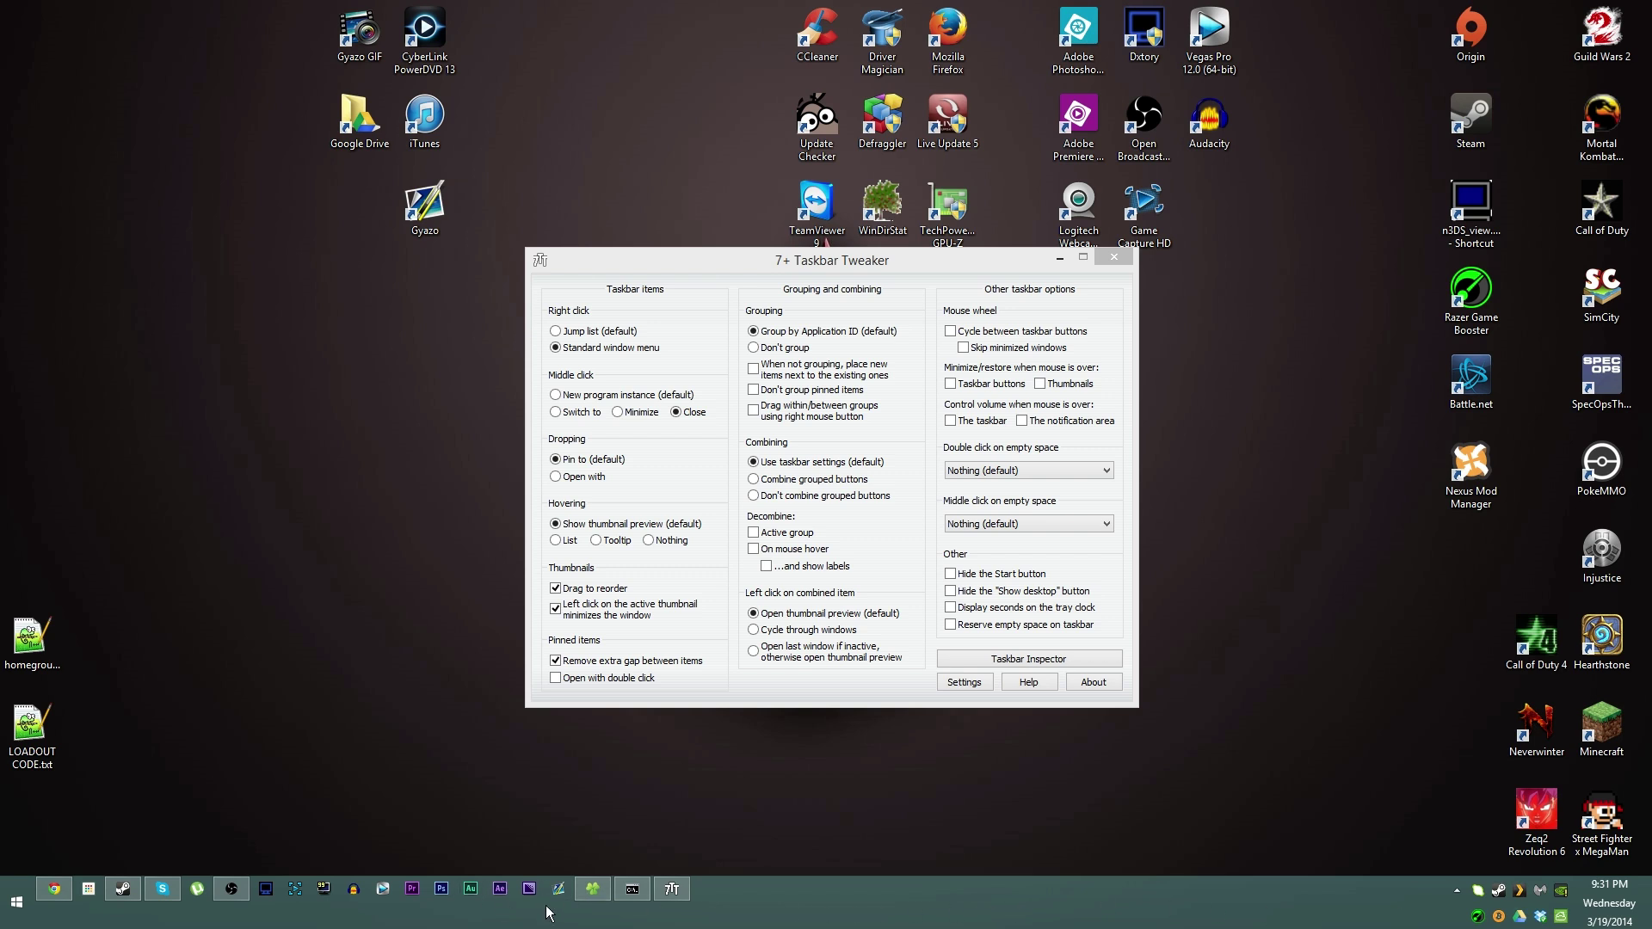
pyautogui.rightClick(998, 915)
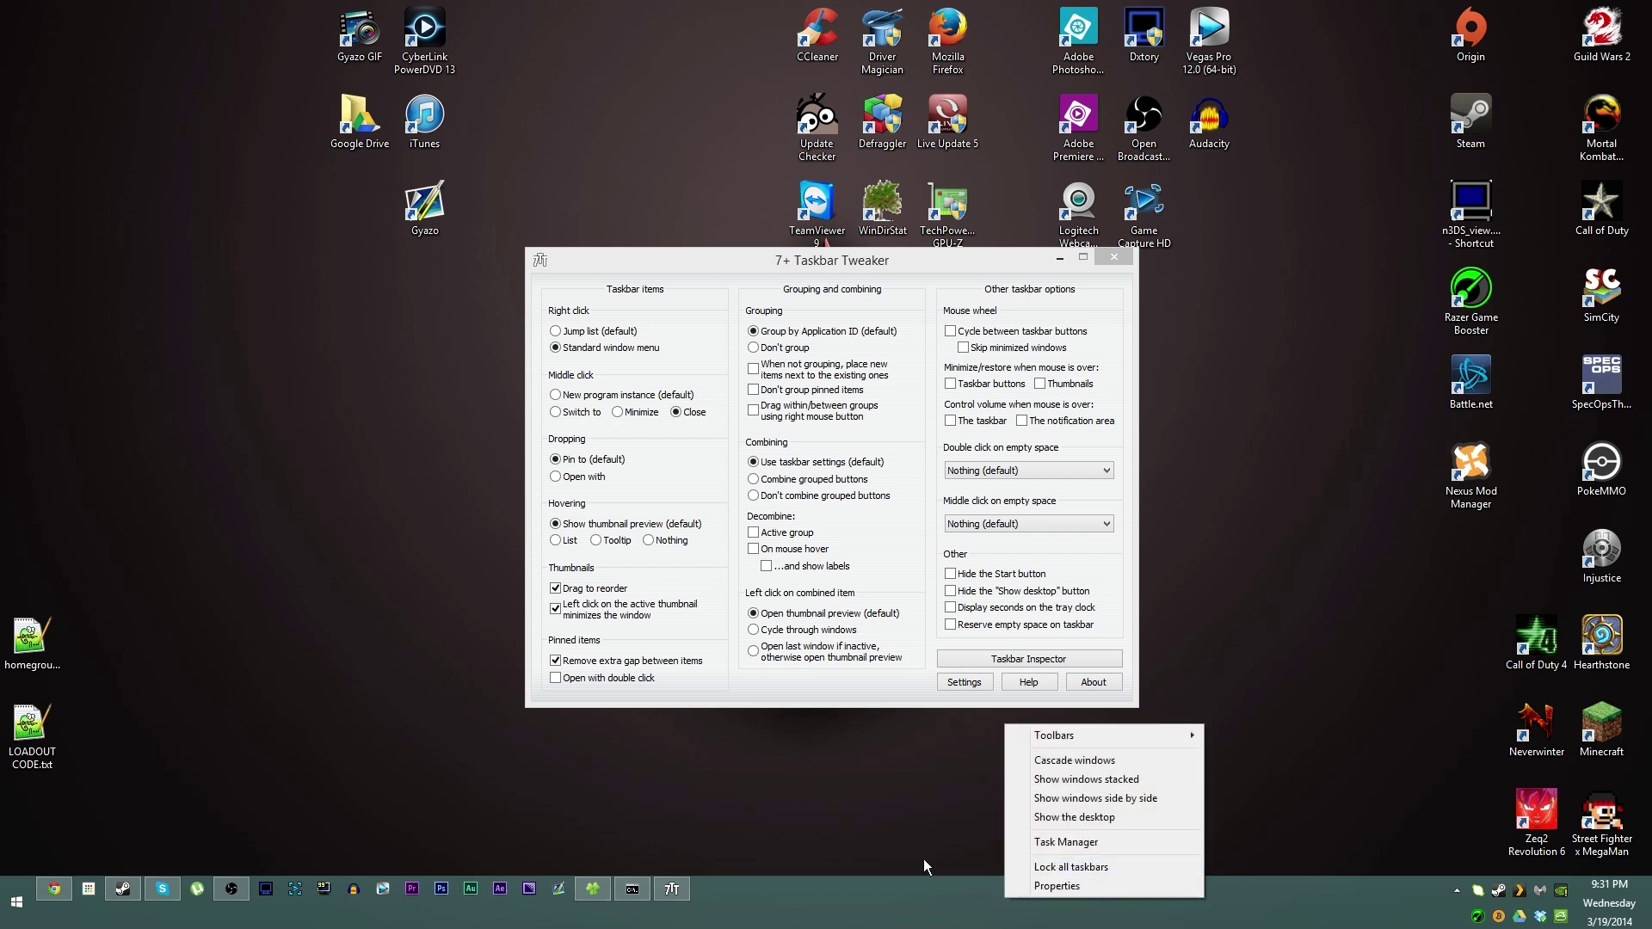
pyautogui.moveTo(919, 878); pyautogui.dragTo(923, 895)
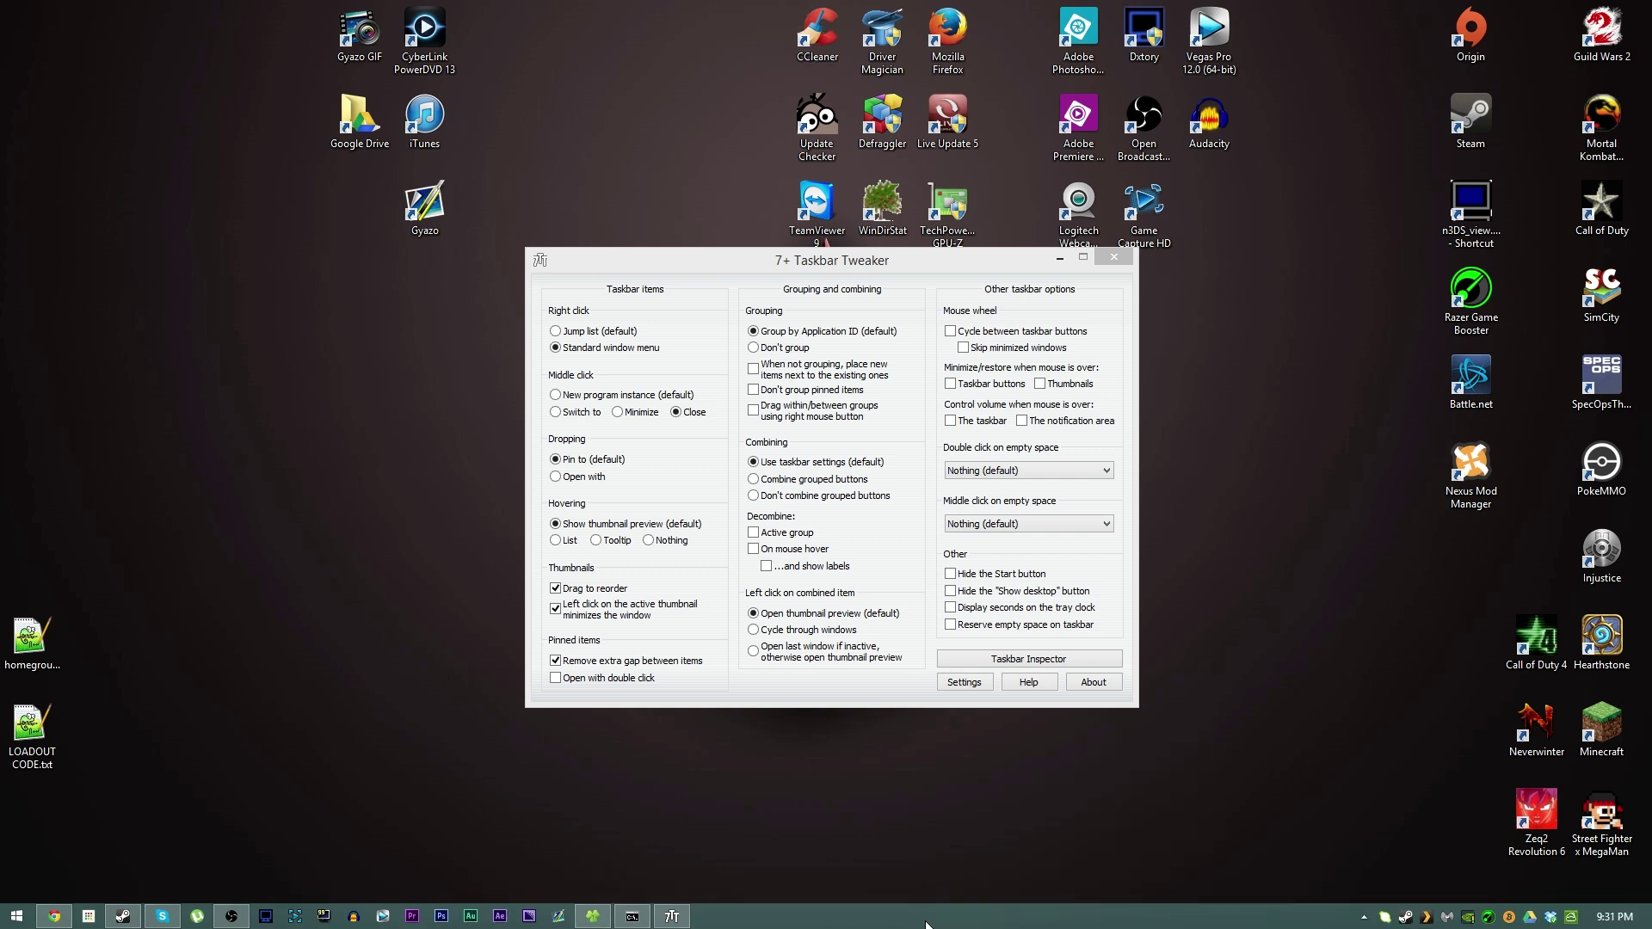
pyautogui.rightClick(926, 912)
pyautogui.click(960, 891)
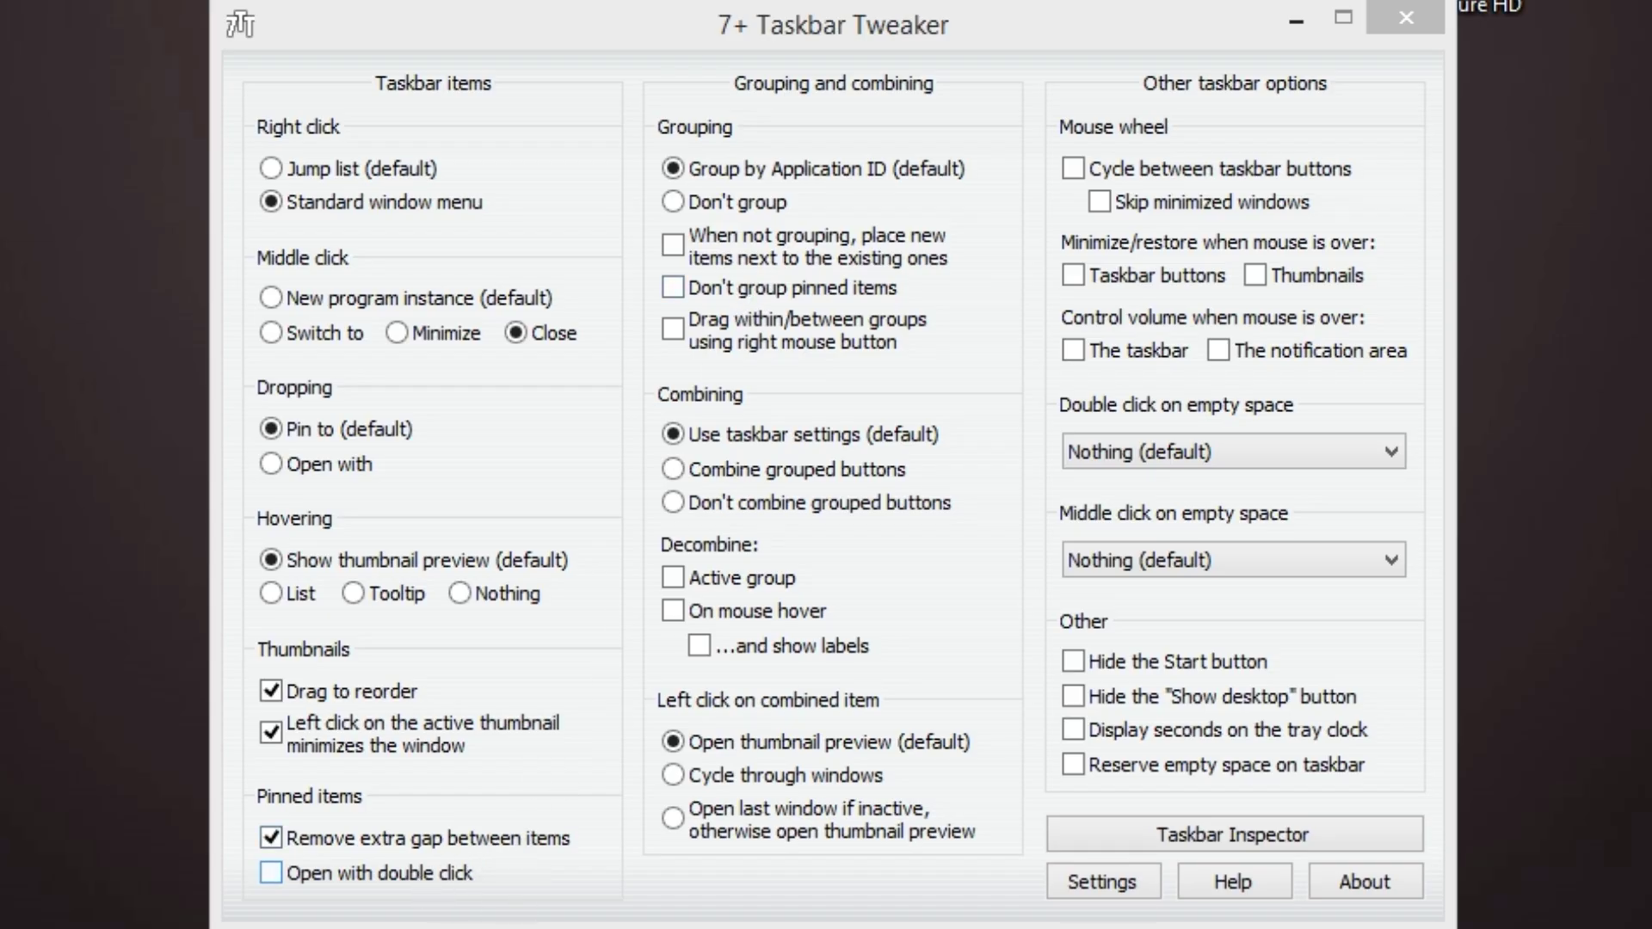
# Check Decombine 'Active group', 'On mouse hover' and '...and show labels'.
pyautogui.click(851, 44)
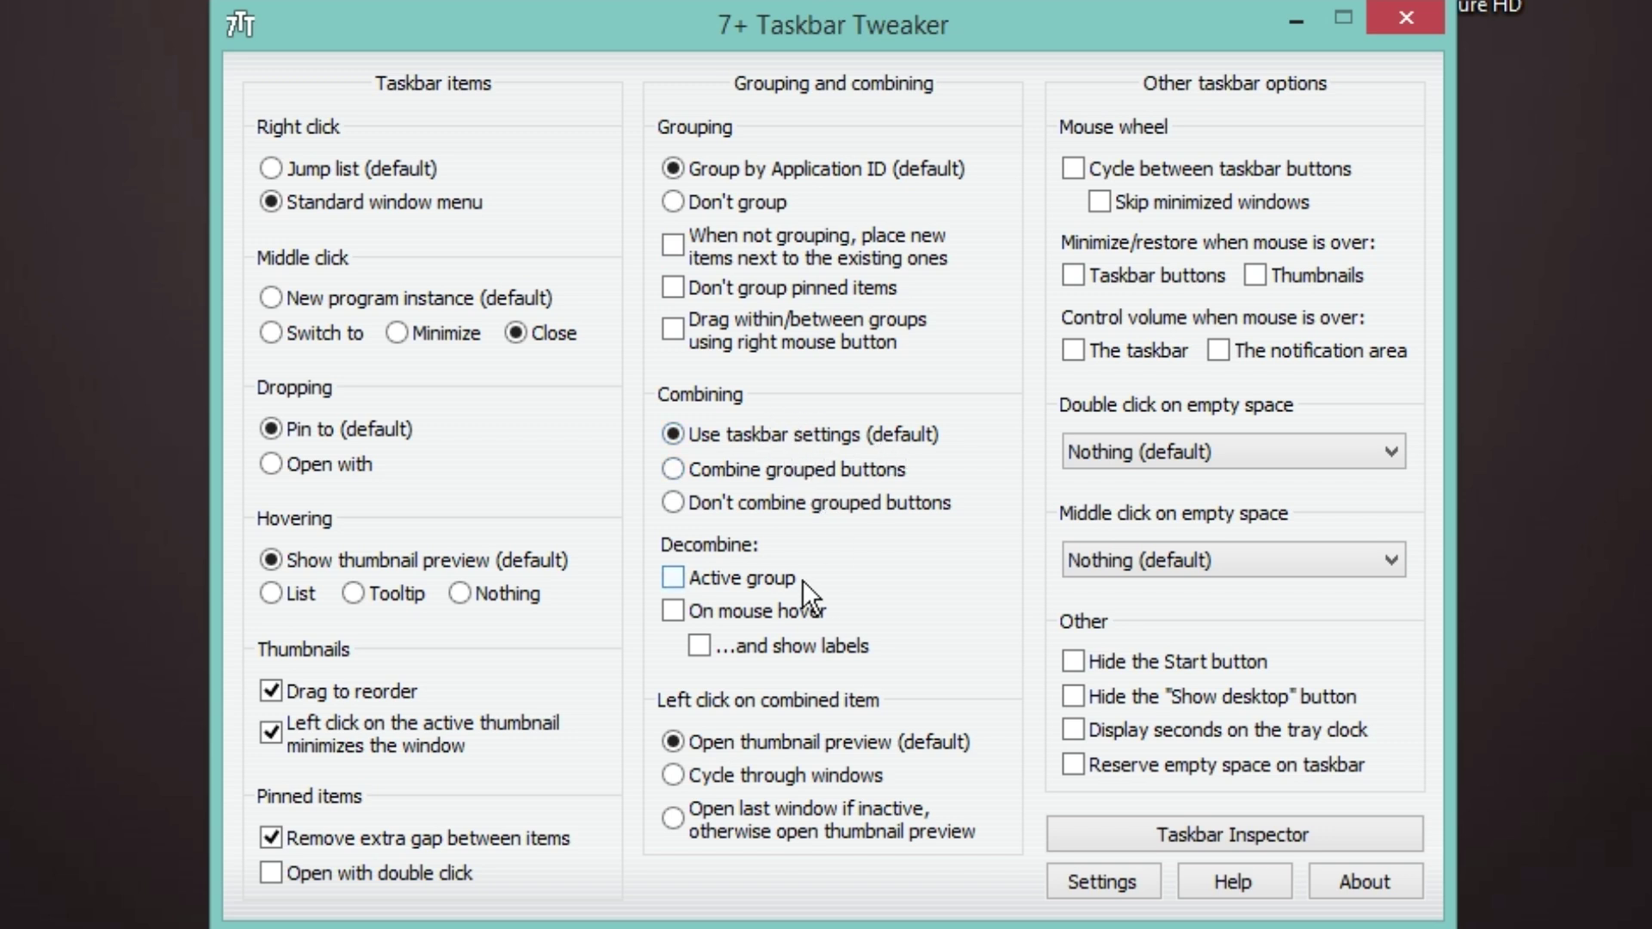
pyautogui.click(769, 576)
pyautogui.click(726, 608)
pyautogui.click(771, 647)
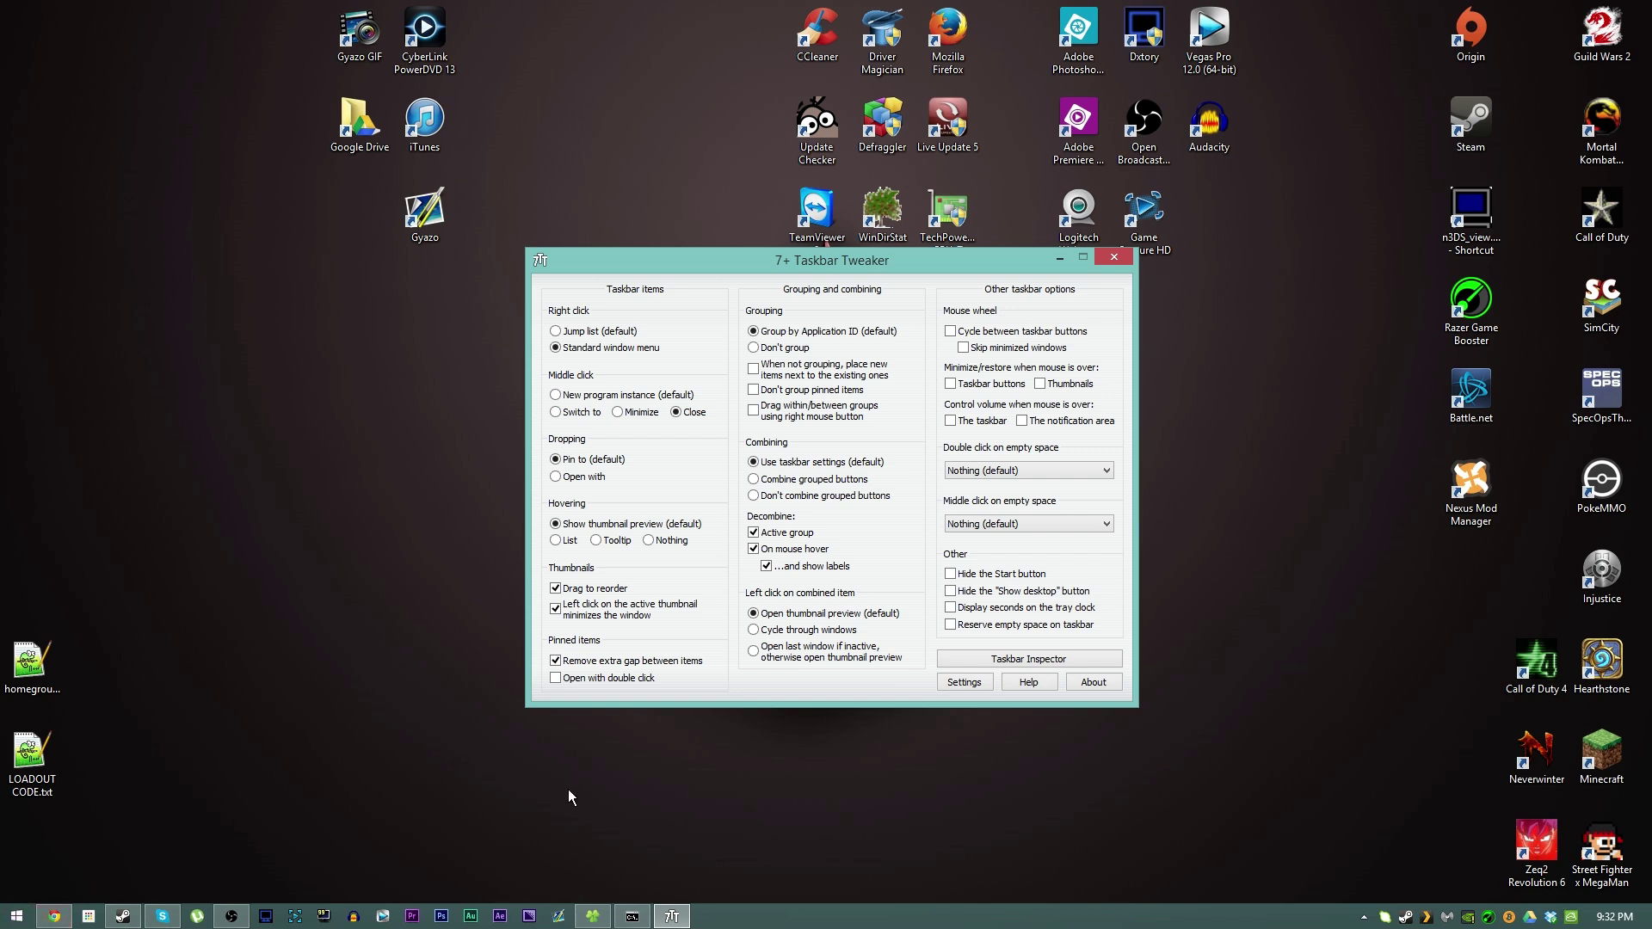
# Launch LibreOffice Writer from the Start screen and type 'rhfngtvbm jnncvhn'.
pyautogui.click(15, 916)
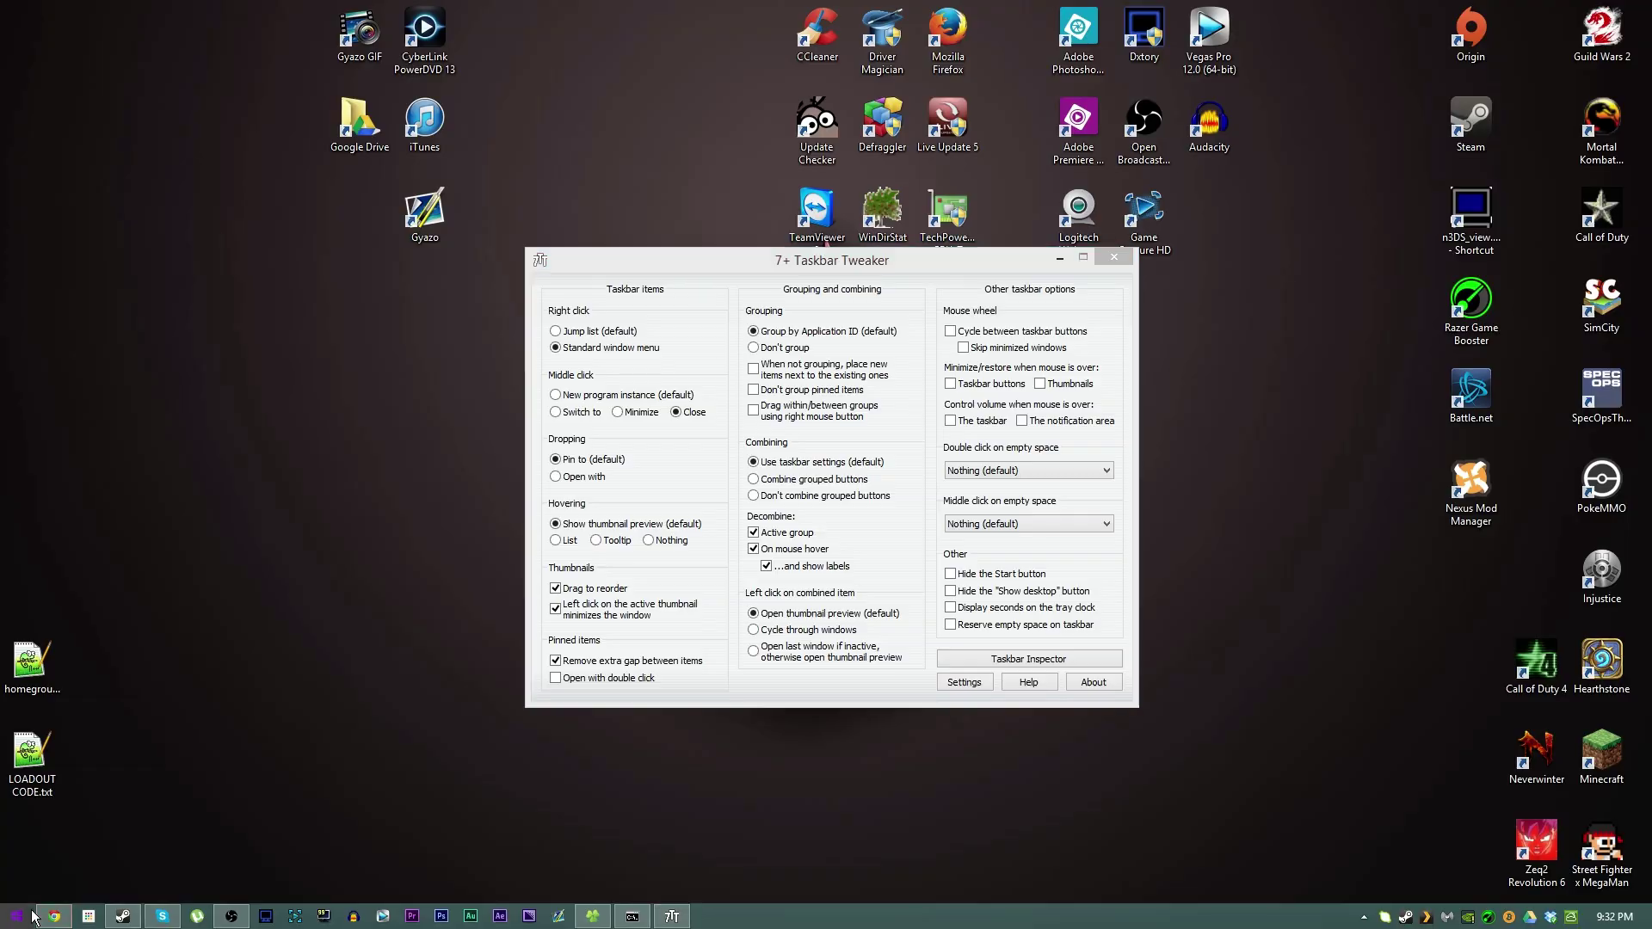
pyautogui.click(623, 240)
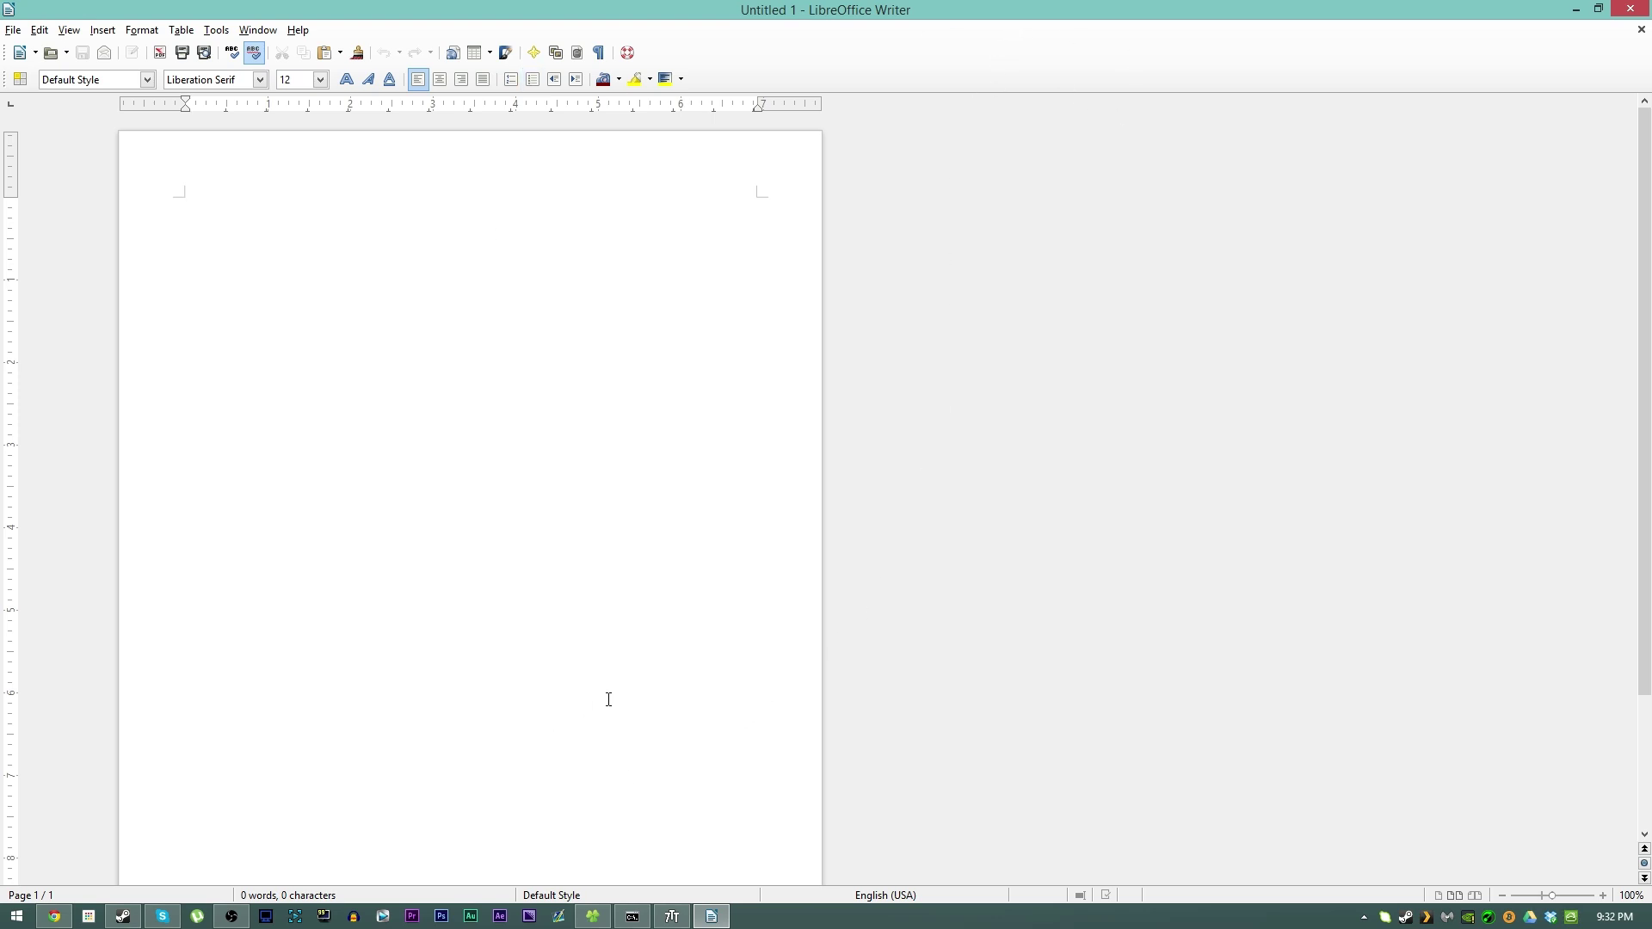
pyautogui.write('rhfngtvbm jnncvhn')
# Open a second Writer window from the jump list, then open Press Release.docx from Recent.
pyautogui.rightClick(712, 920)
pyautogui.click(719, 829)
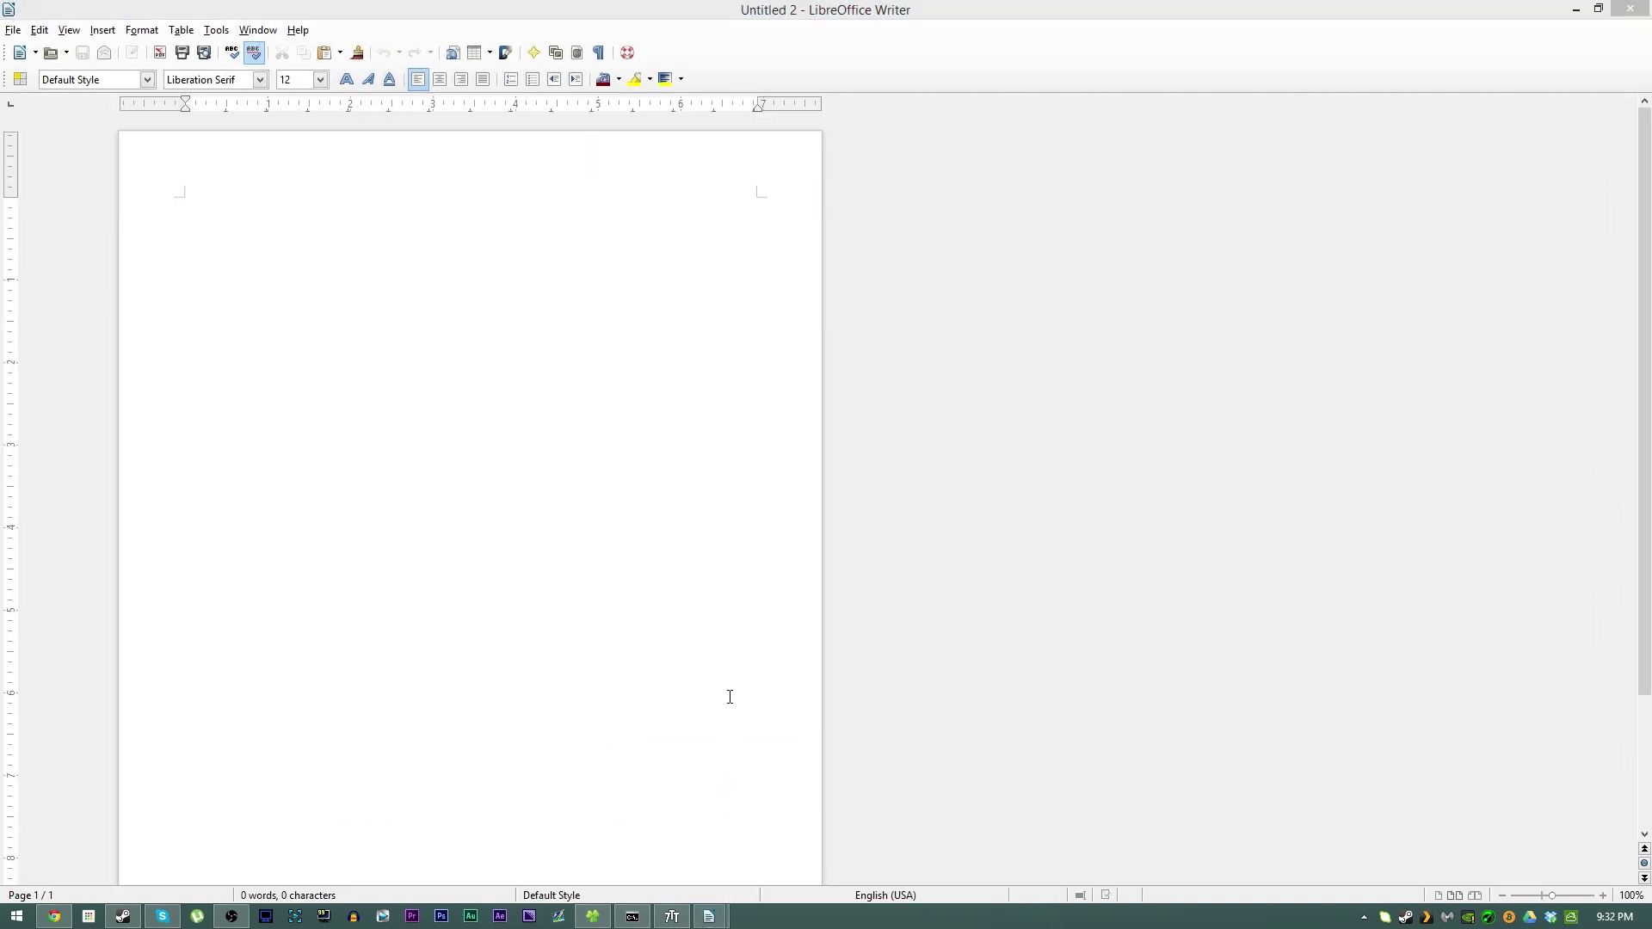
pyautogui.write('vfgmhfdgnm')
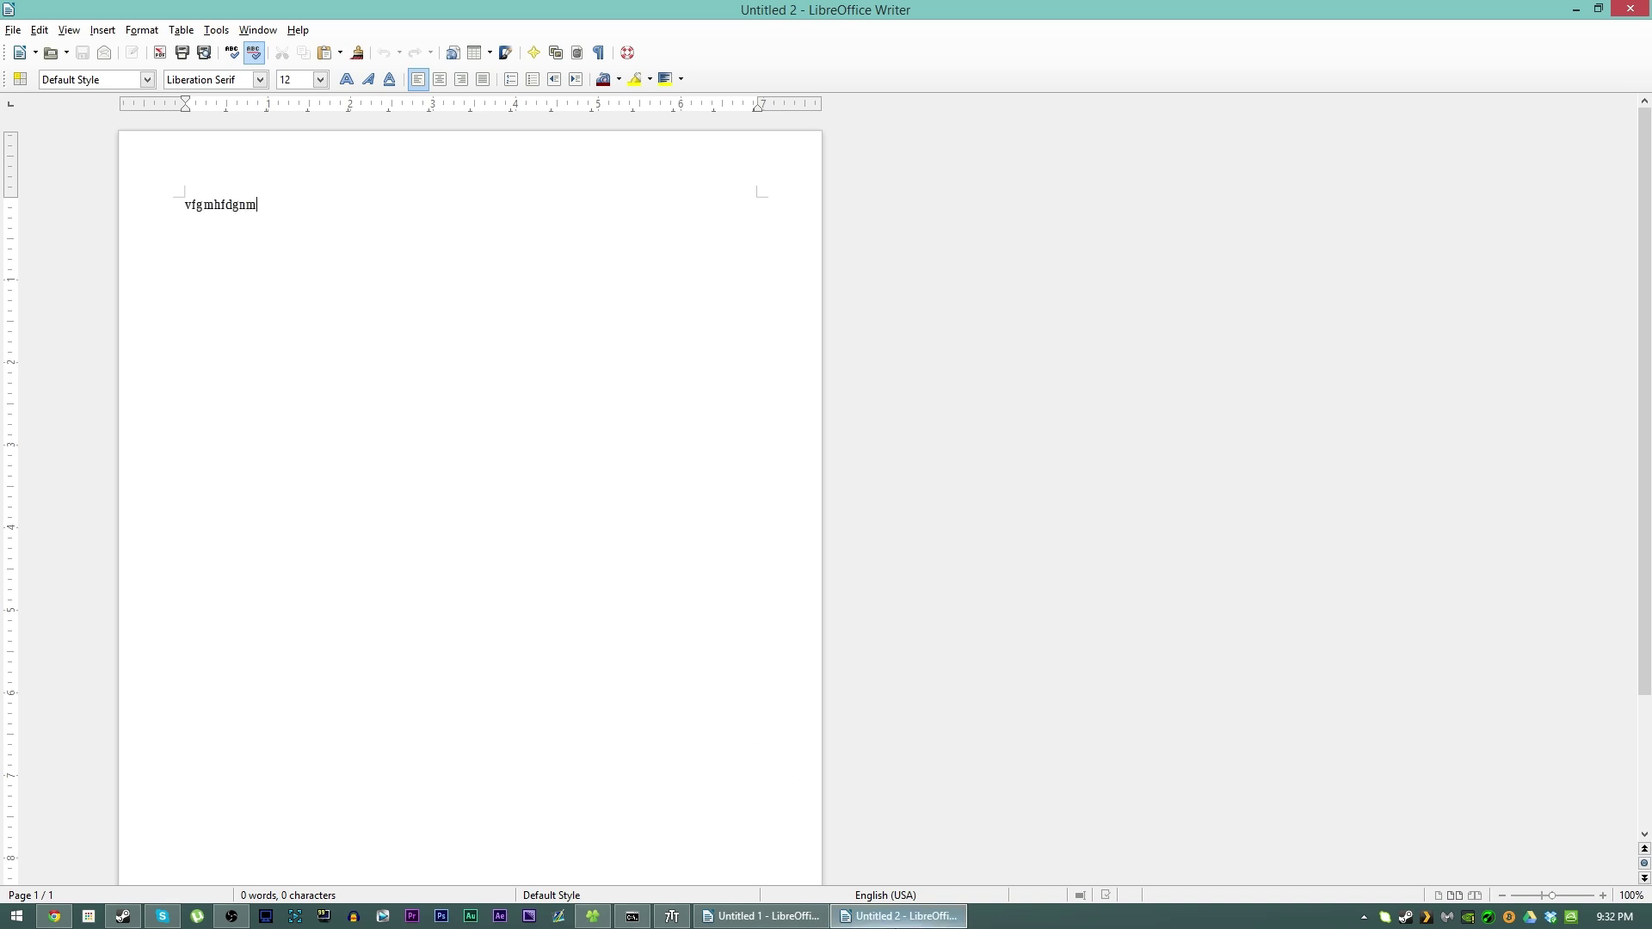
pyautogui.rightClick(899, 917)
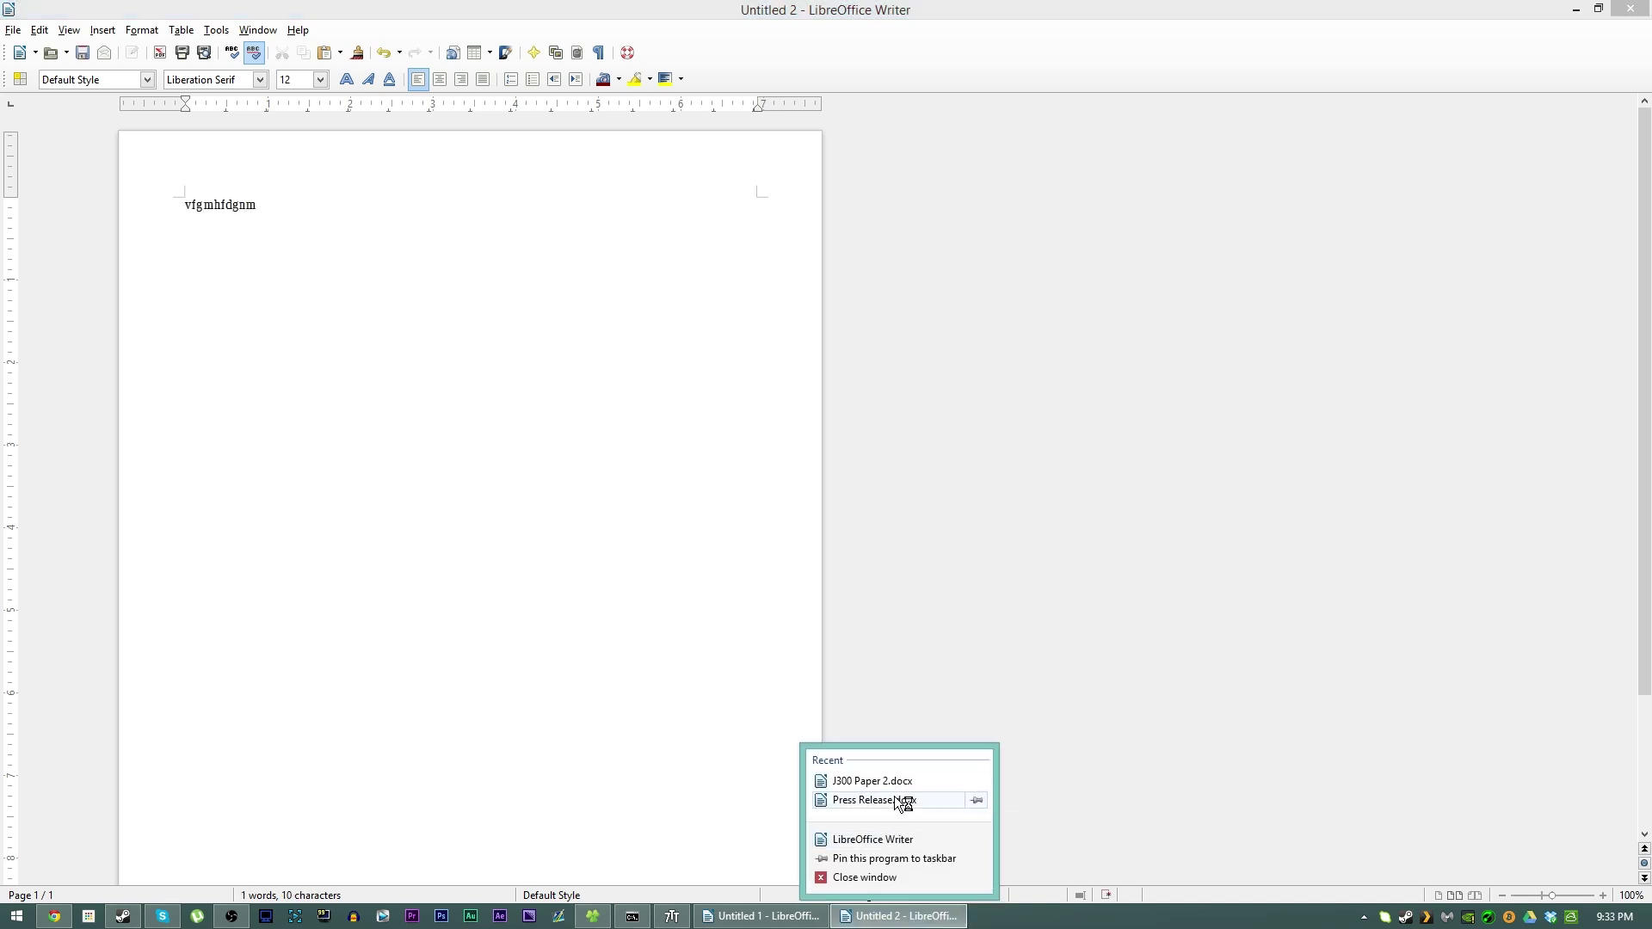
pyautogui.click(903, 802)
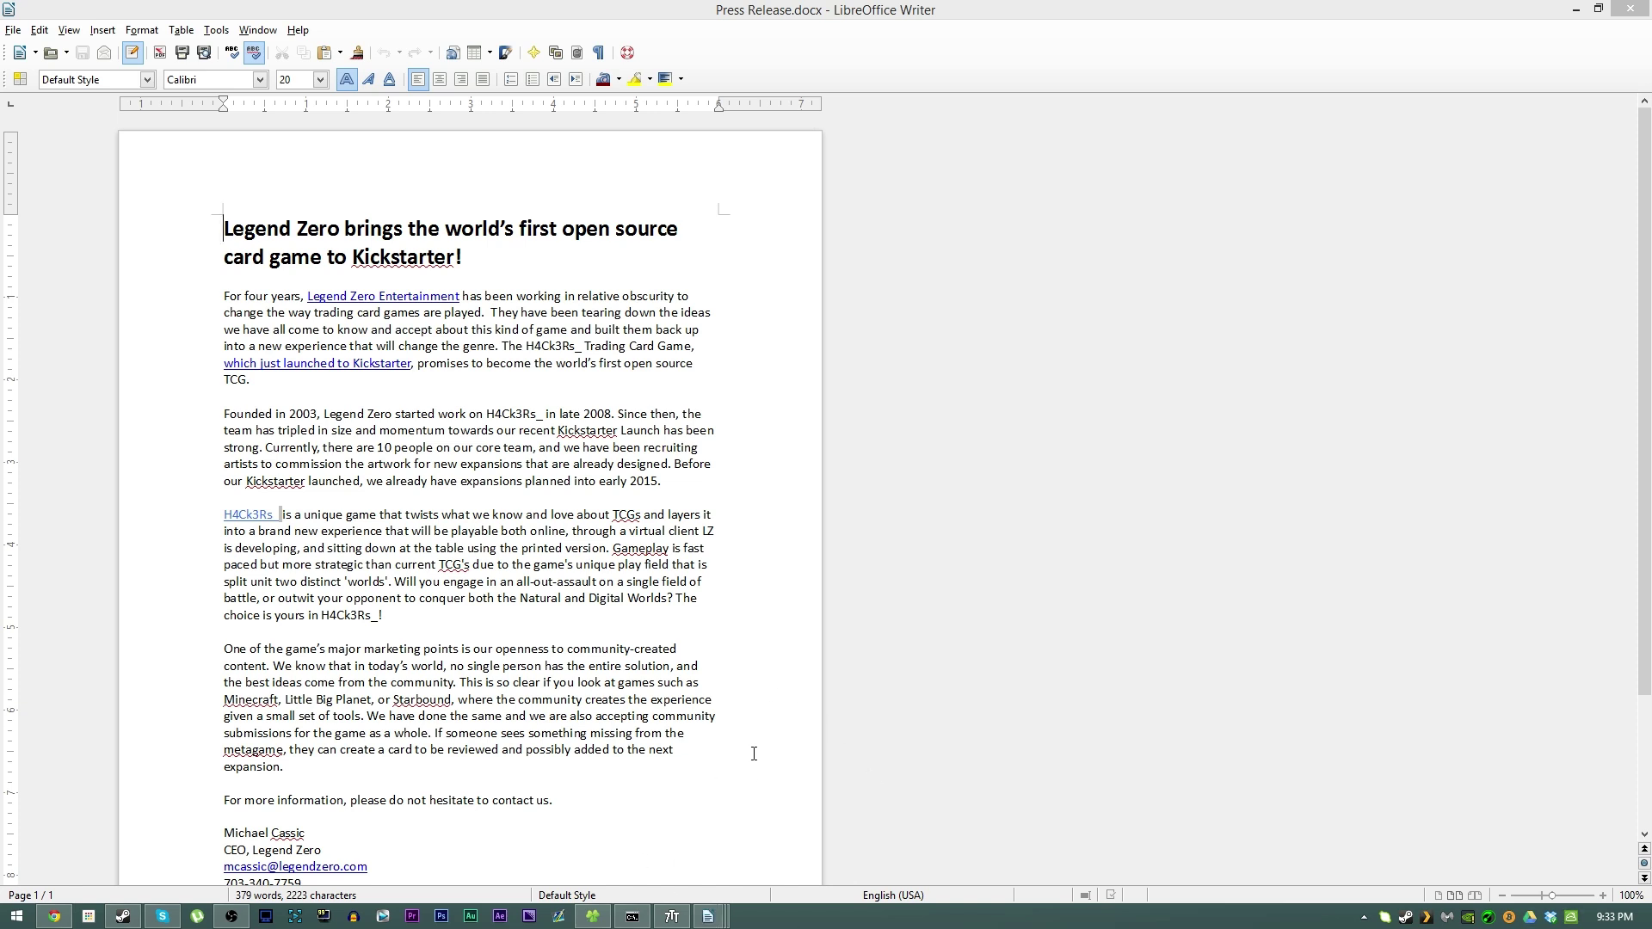
# Turn off all Decombine options and switch between Untitled 1 and Press Release.
pyautogui.click(672, 916)
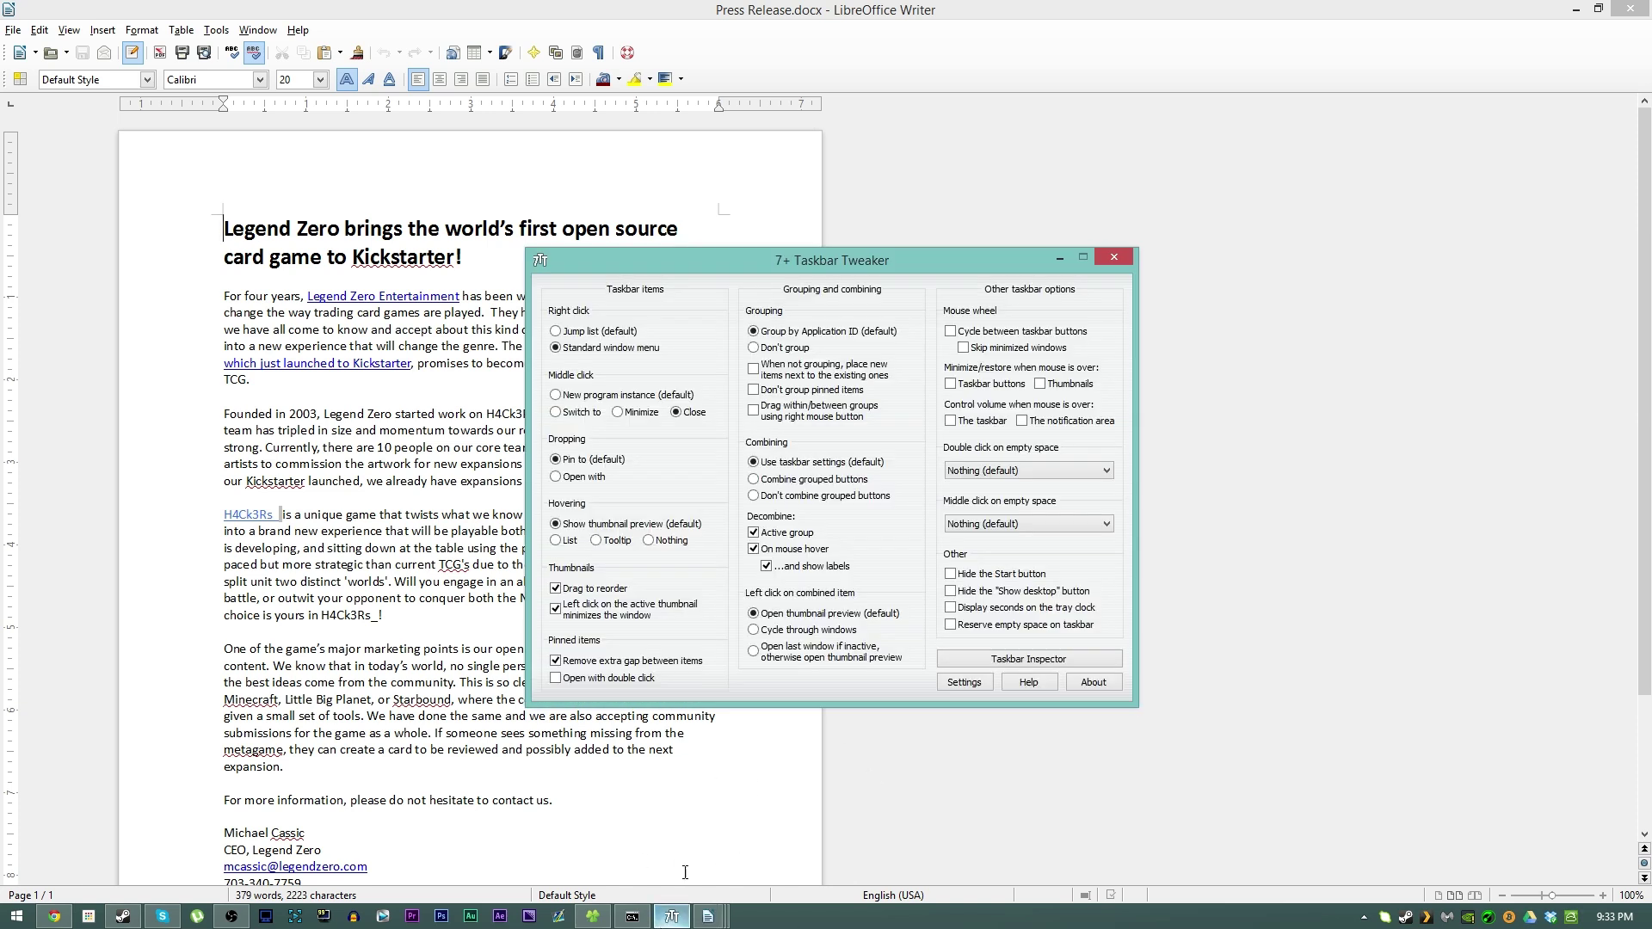
pyautogui.click(798, 550)
pyautogui.moveTo(722, 912)
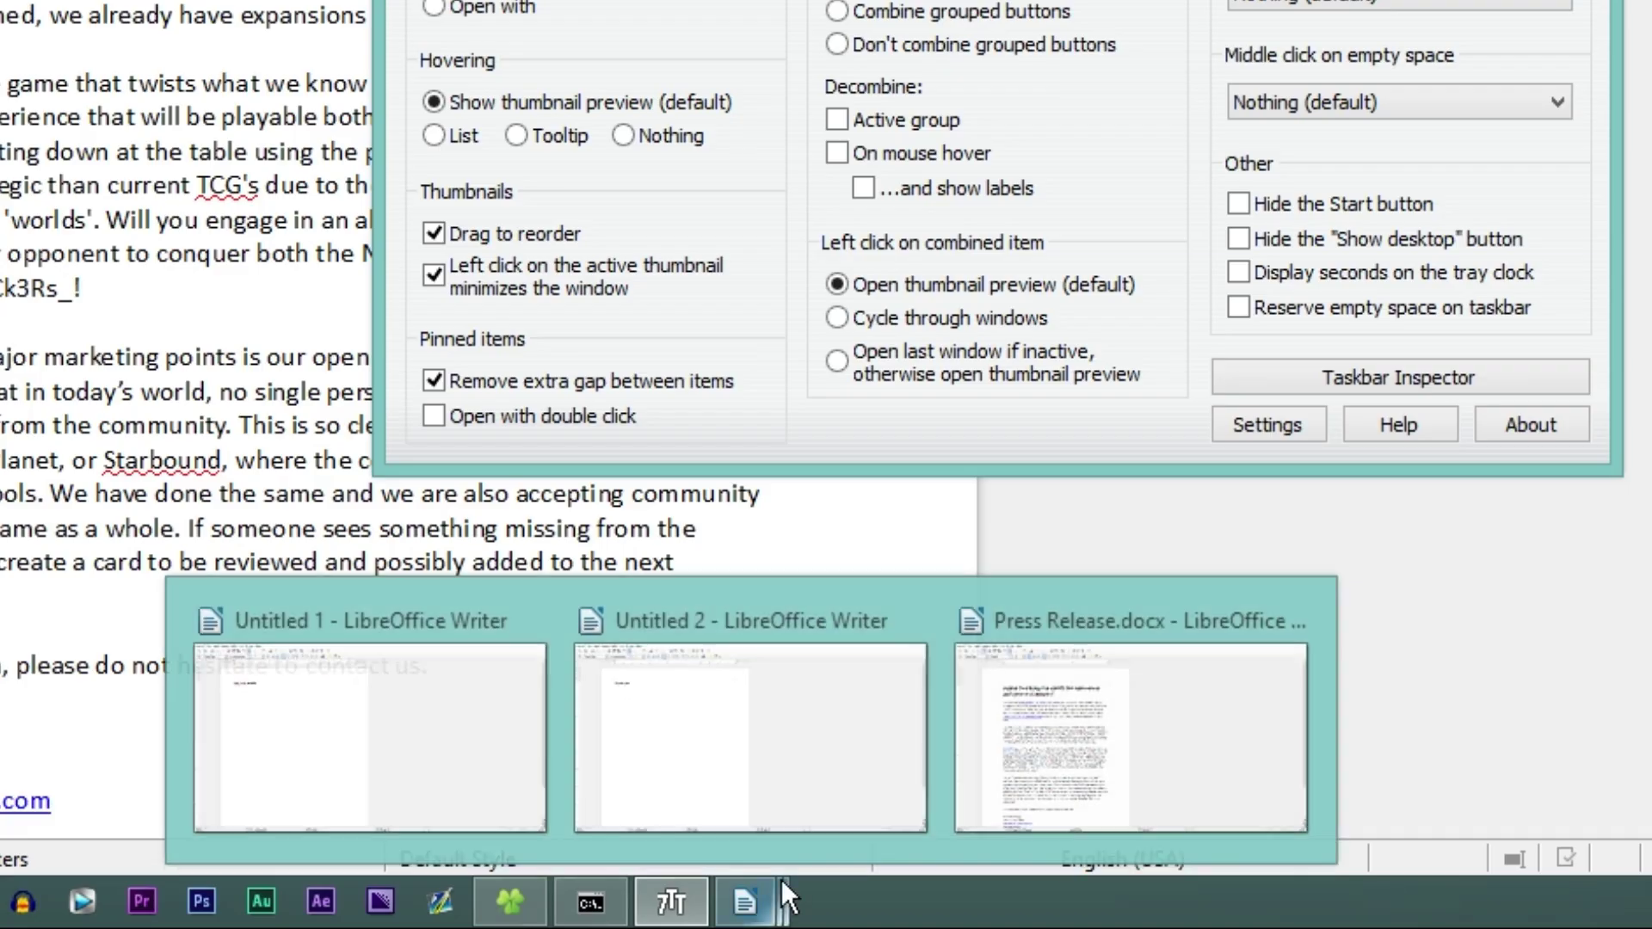
pyautogui.click(558, 835)
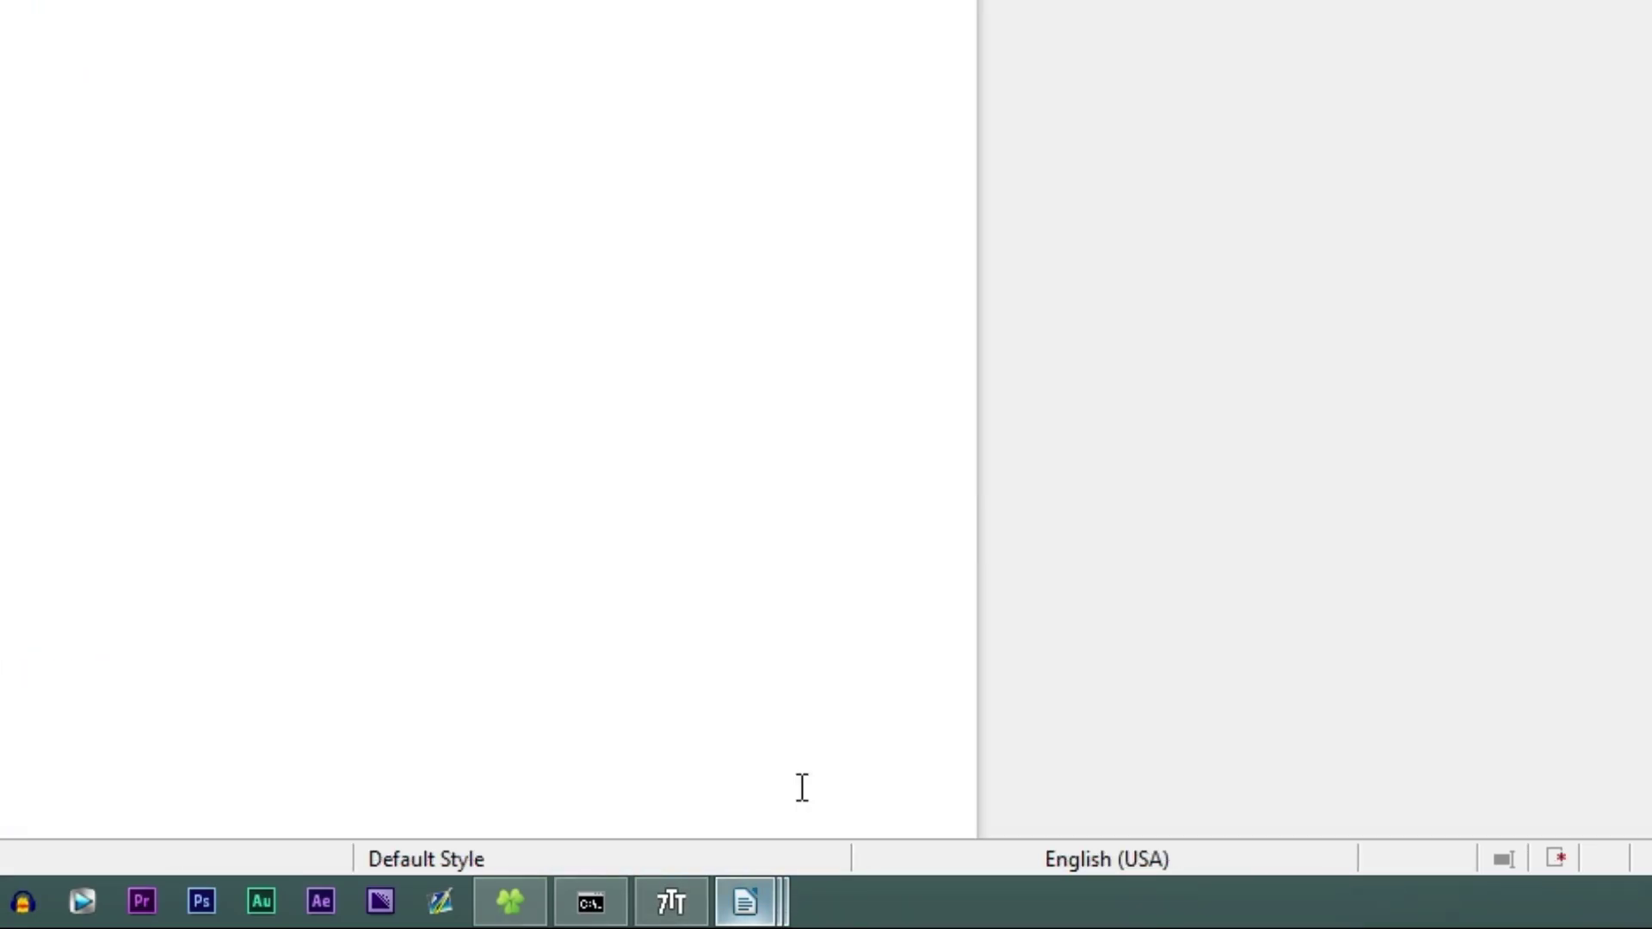
pyautogui.moveTo(781, 909)
pyautogui.click(1041, 768)
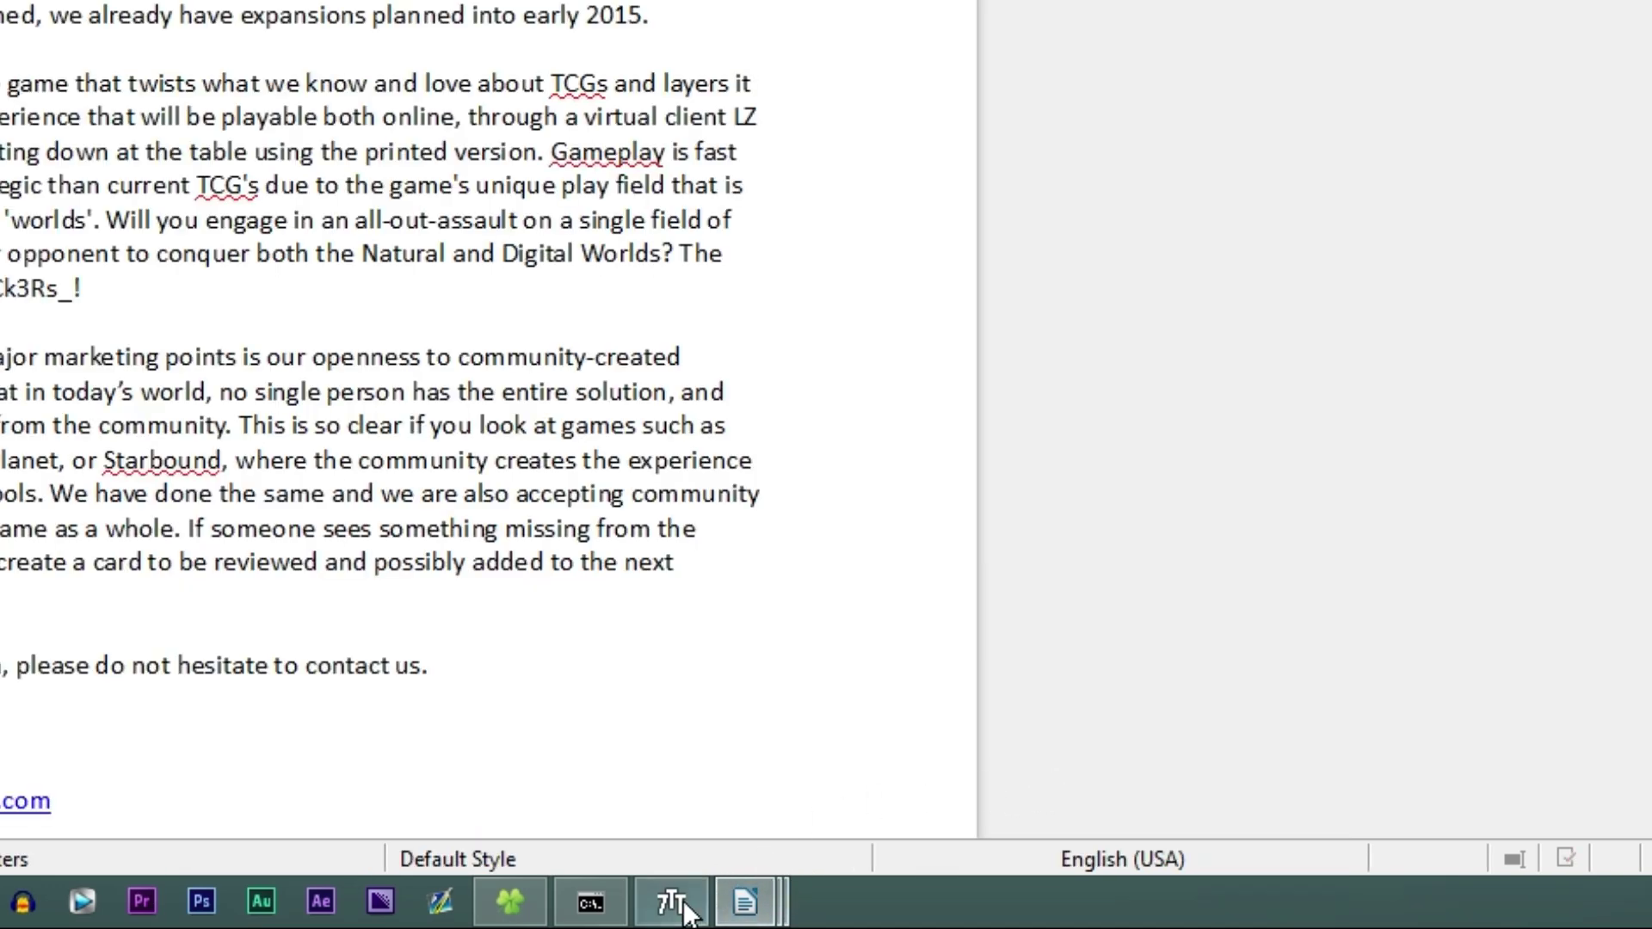
# Re-enable Decombine for the active group and on hover with labels, then test it.
pyautogui.click(671, 902)
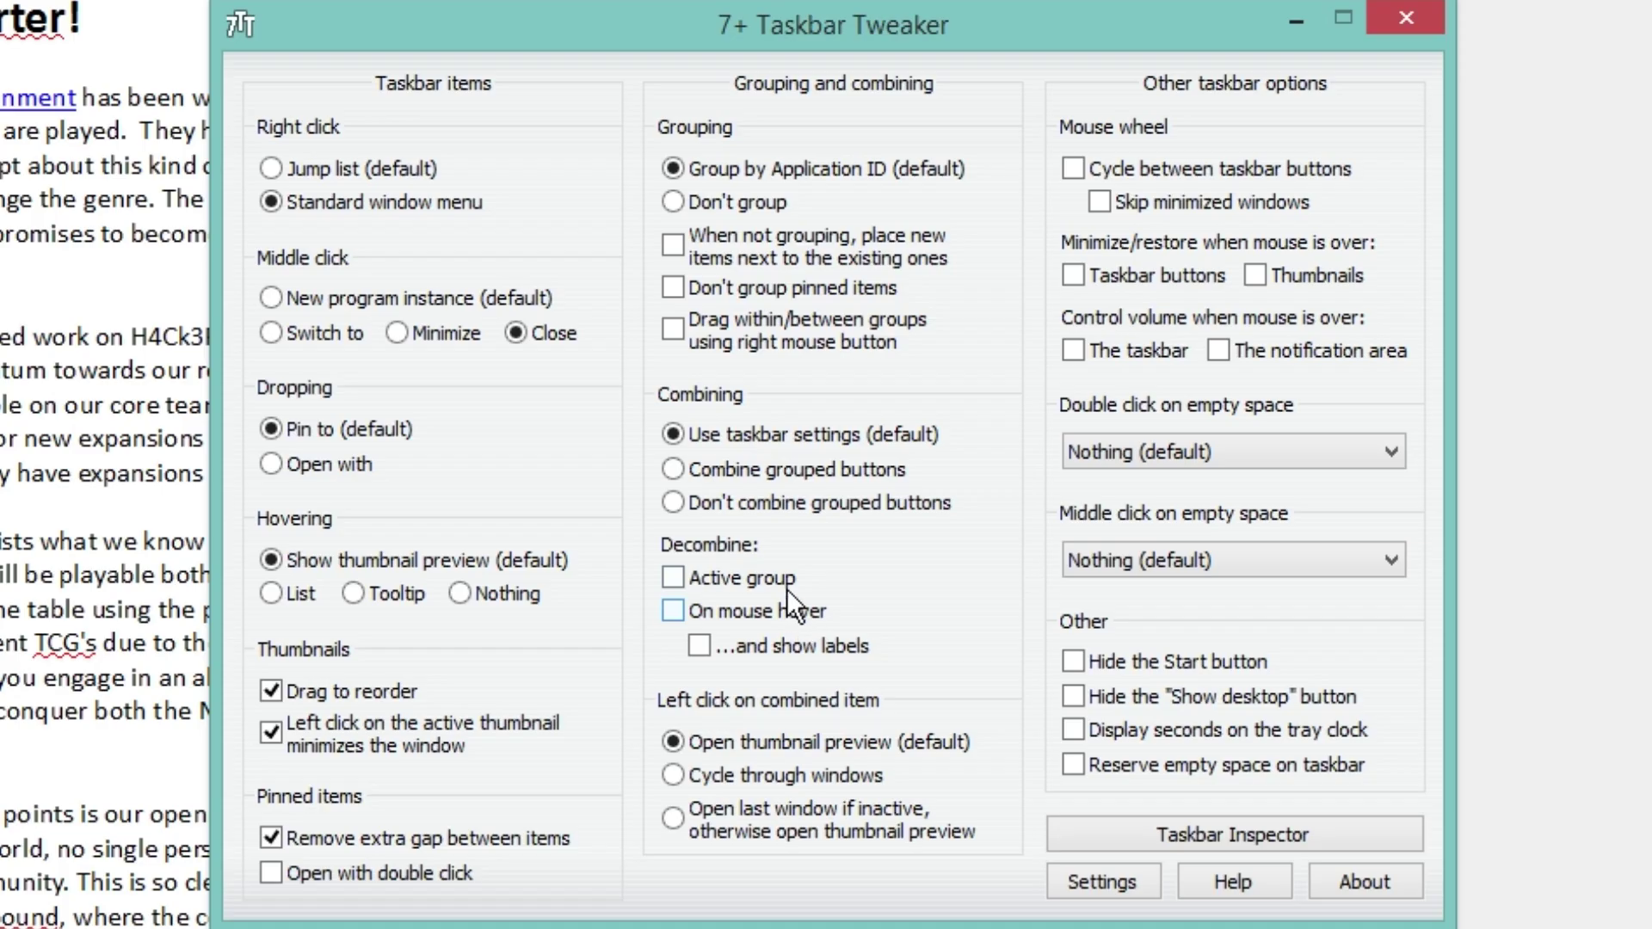
pyautogui.click(804, 536)
pyautogui.click(777, 602)
pyautogui.click(799, 649)
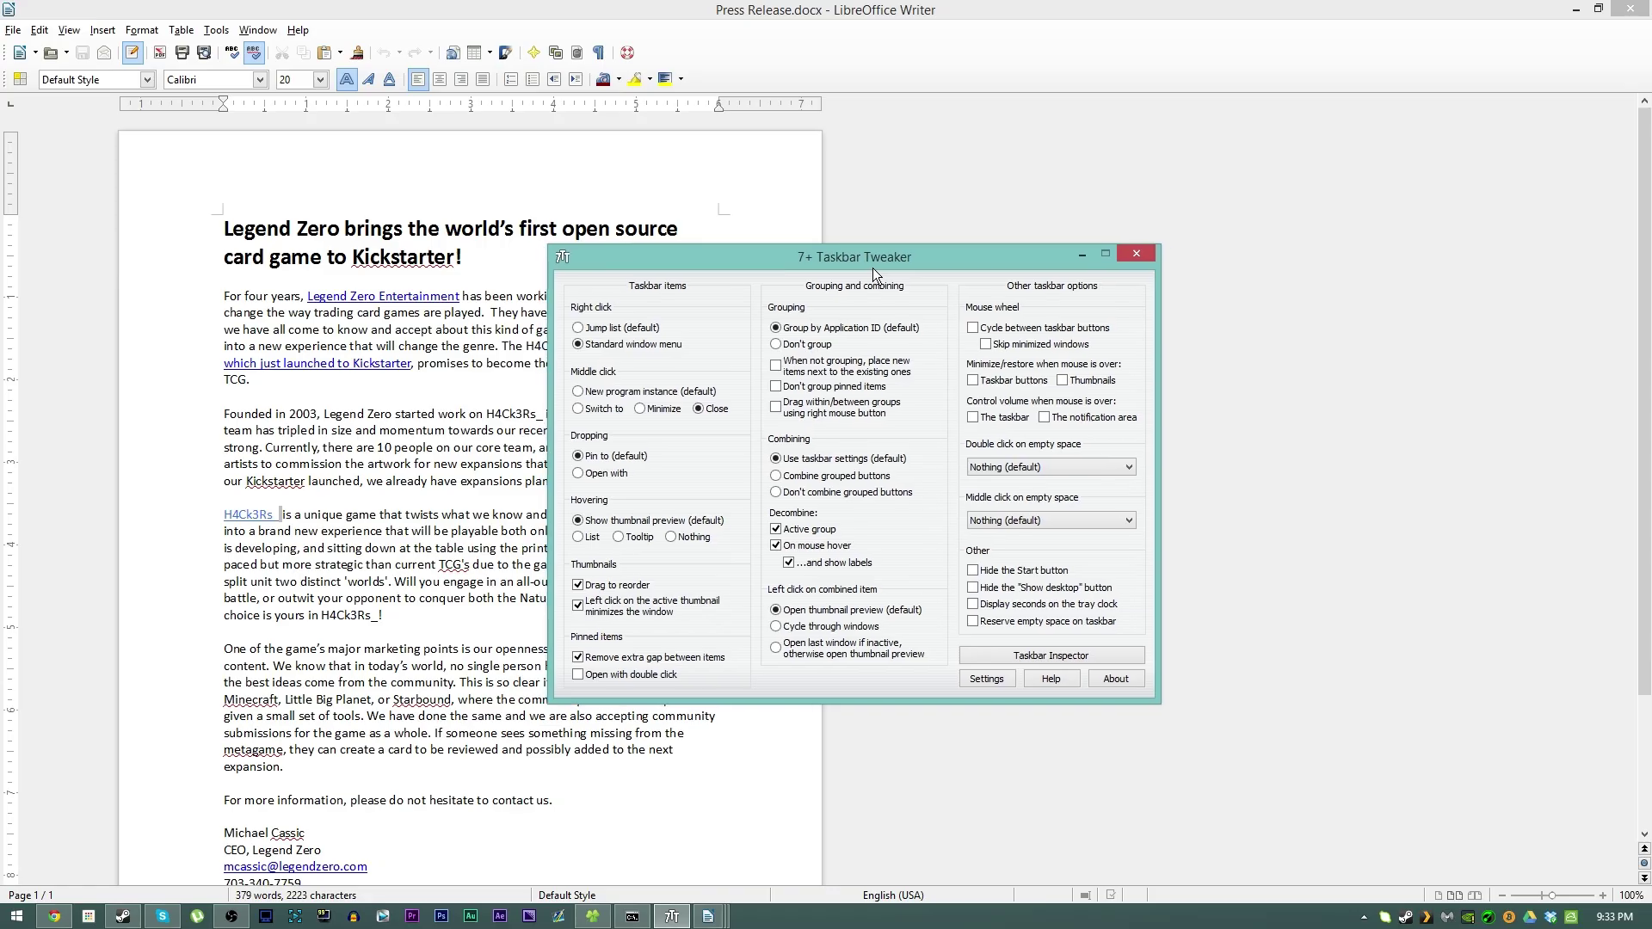
pyautogui.moveTo(872, 266); pyautogui.dragTo(847, 297)
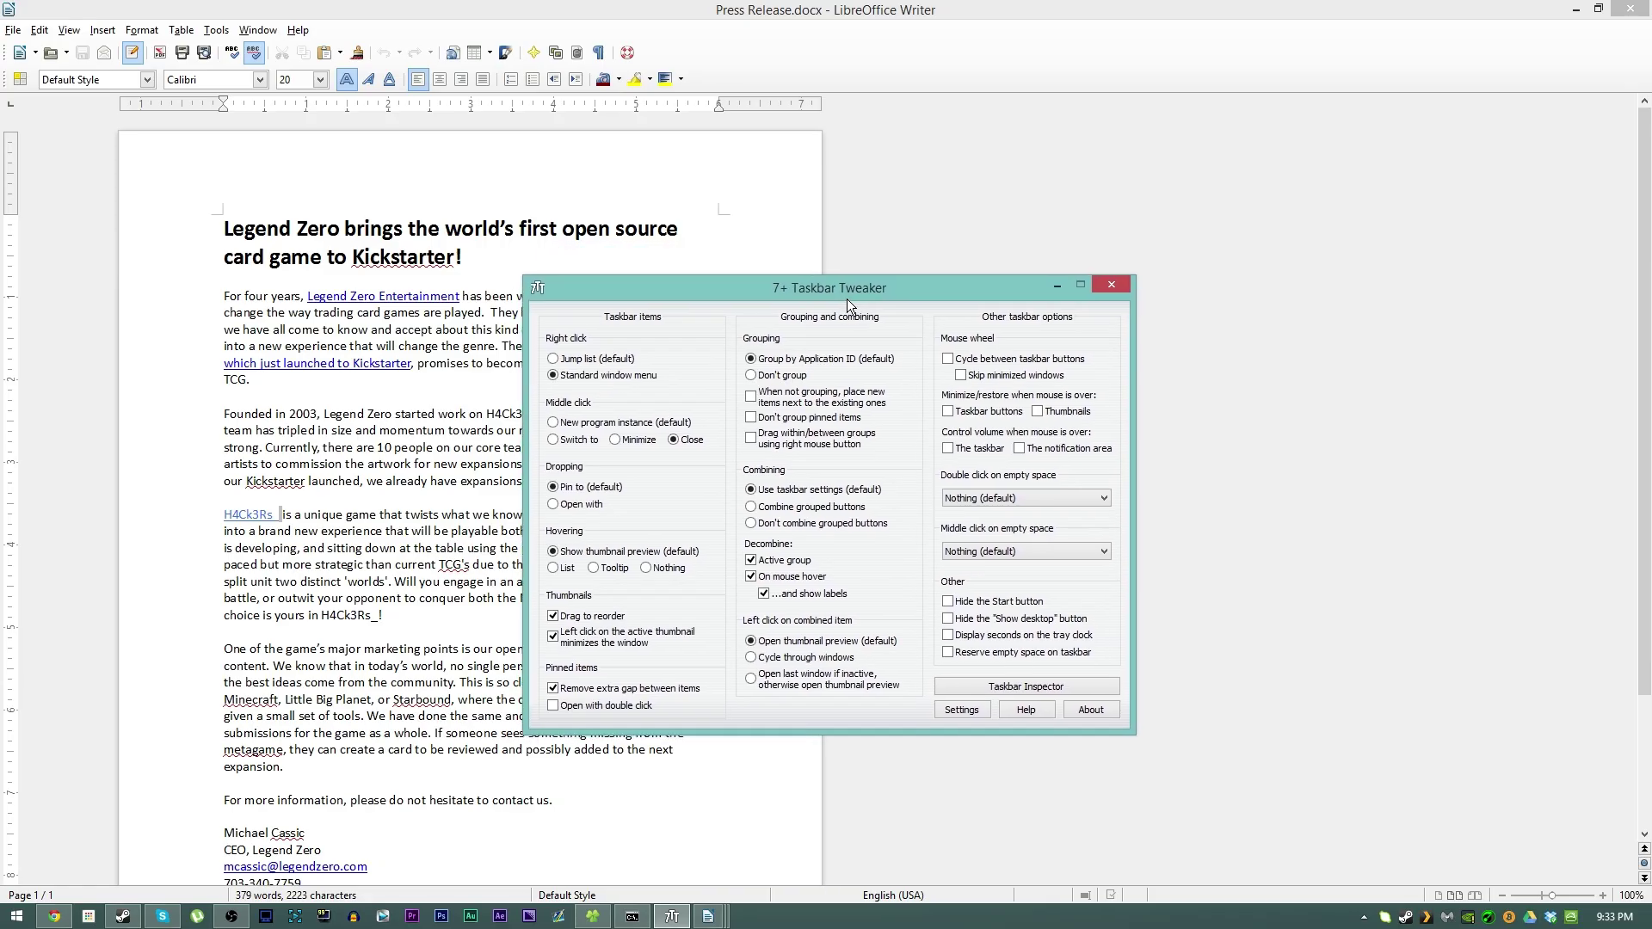
pyautogui.moveTo(840, 915)
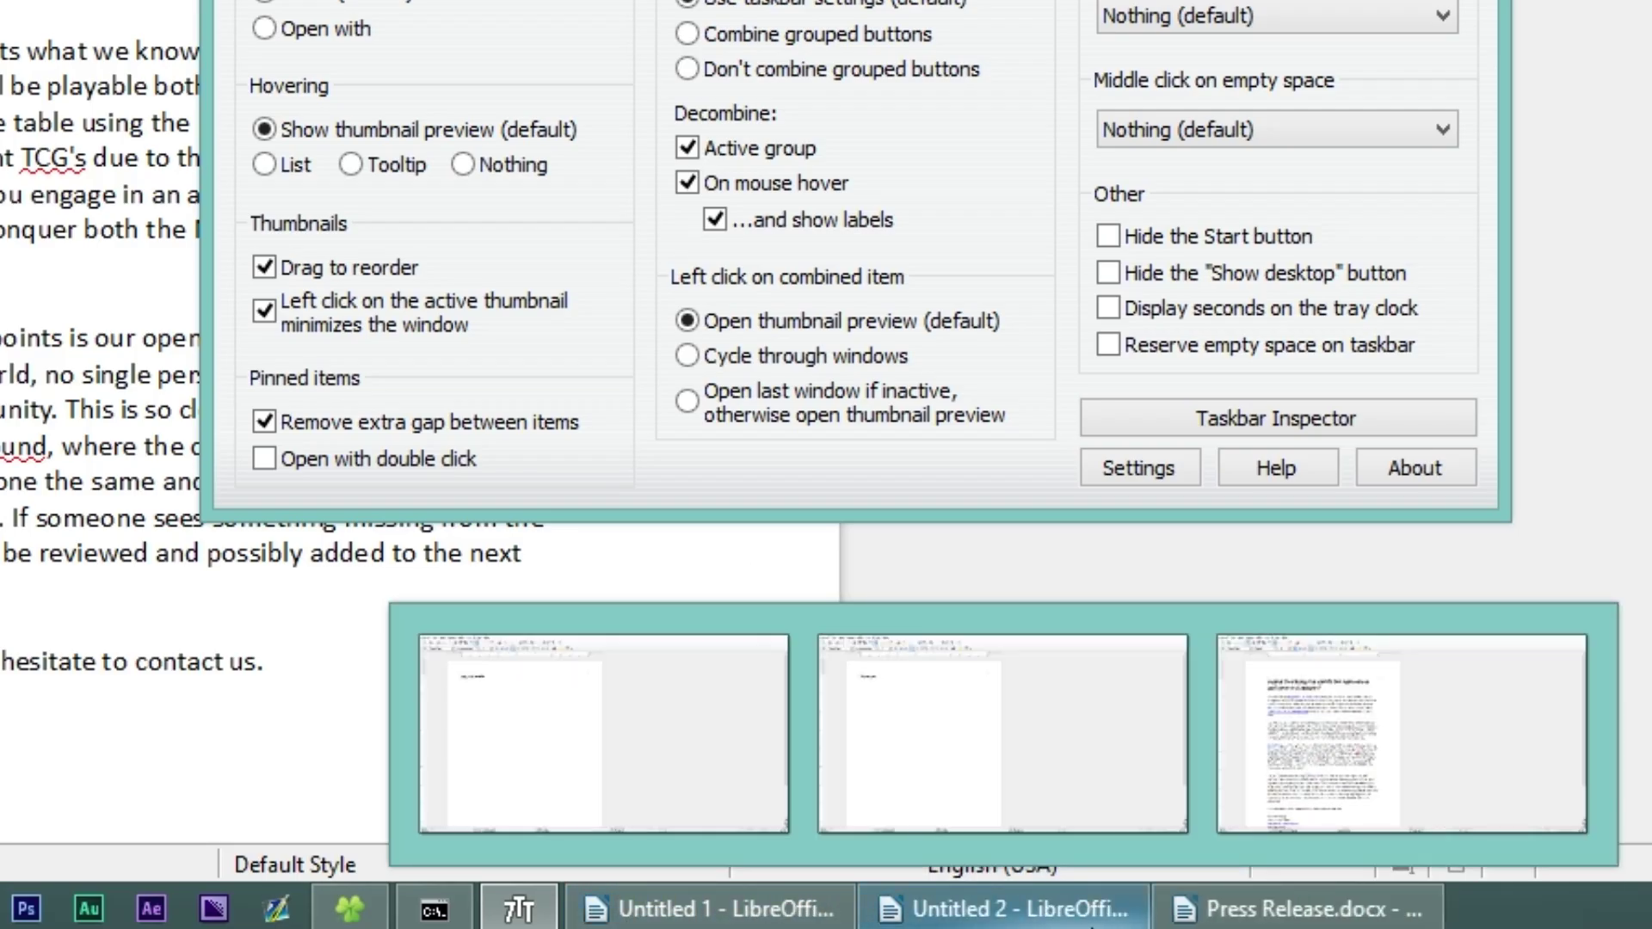
pyautogui.click(1178, 919)
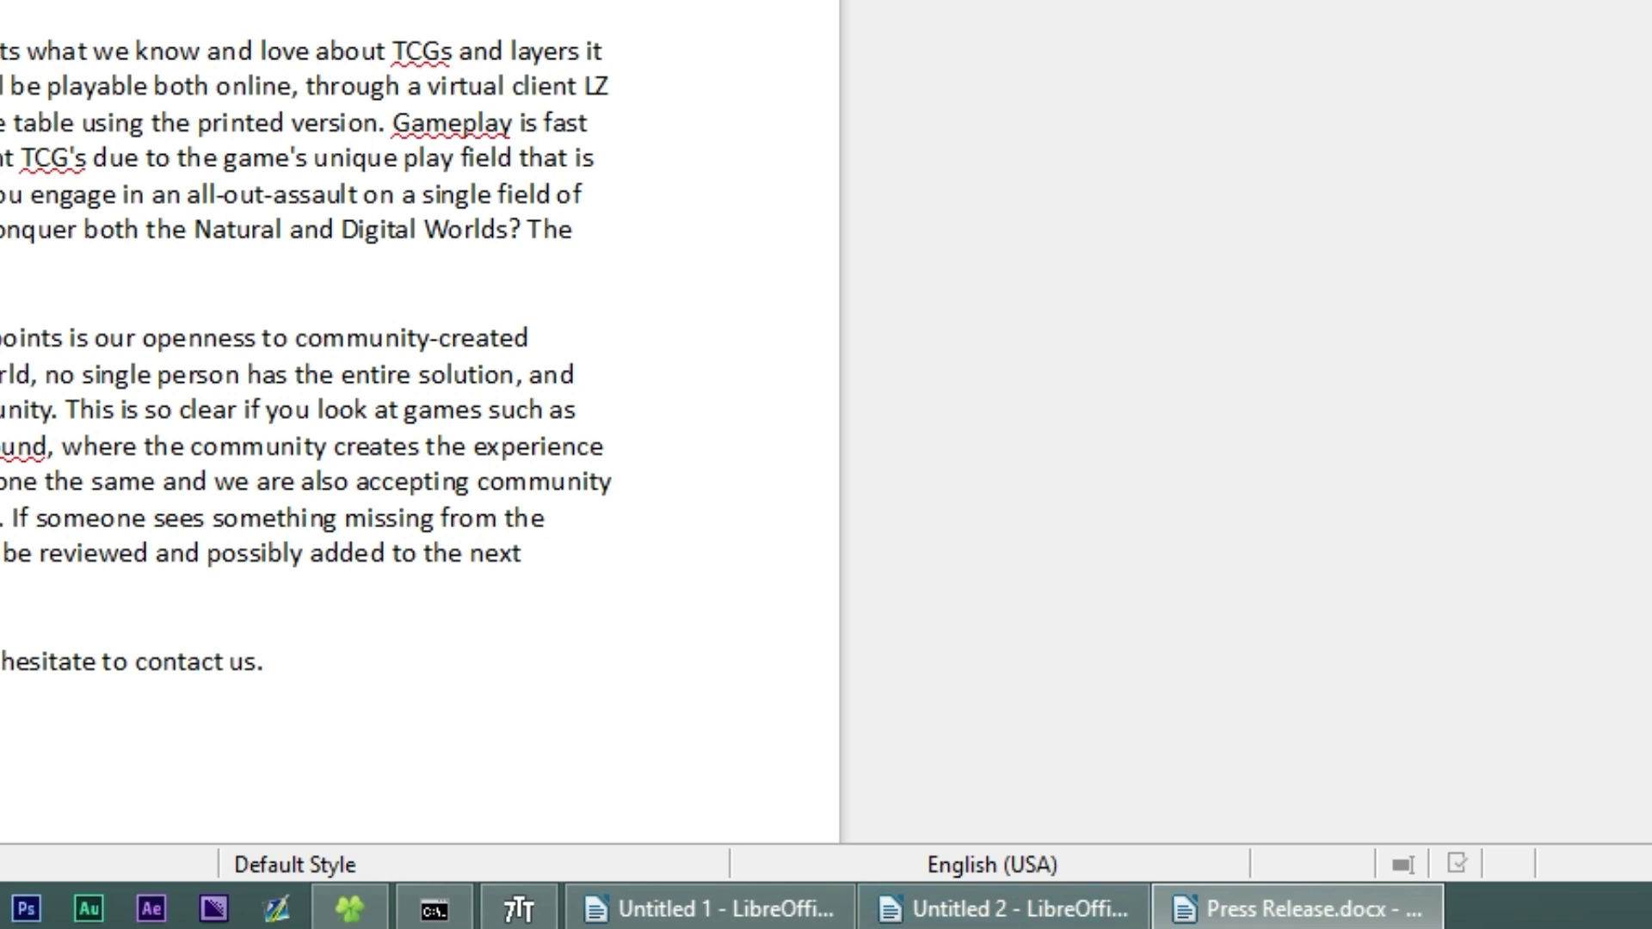
# Close the Untitled 2 document without saving.
pyautogui.click(958, 907)
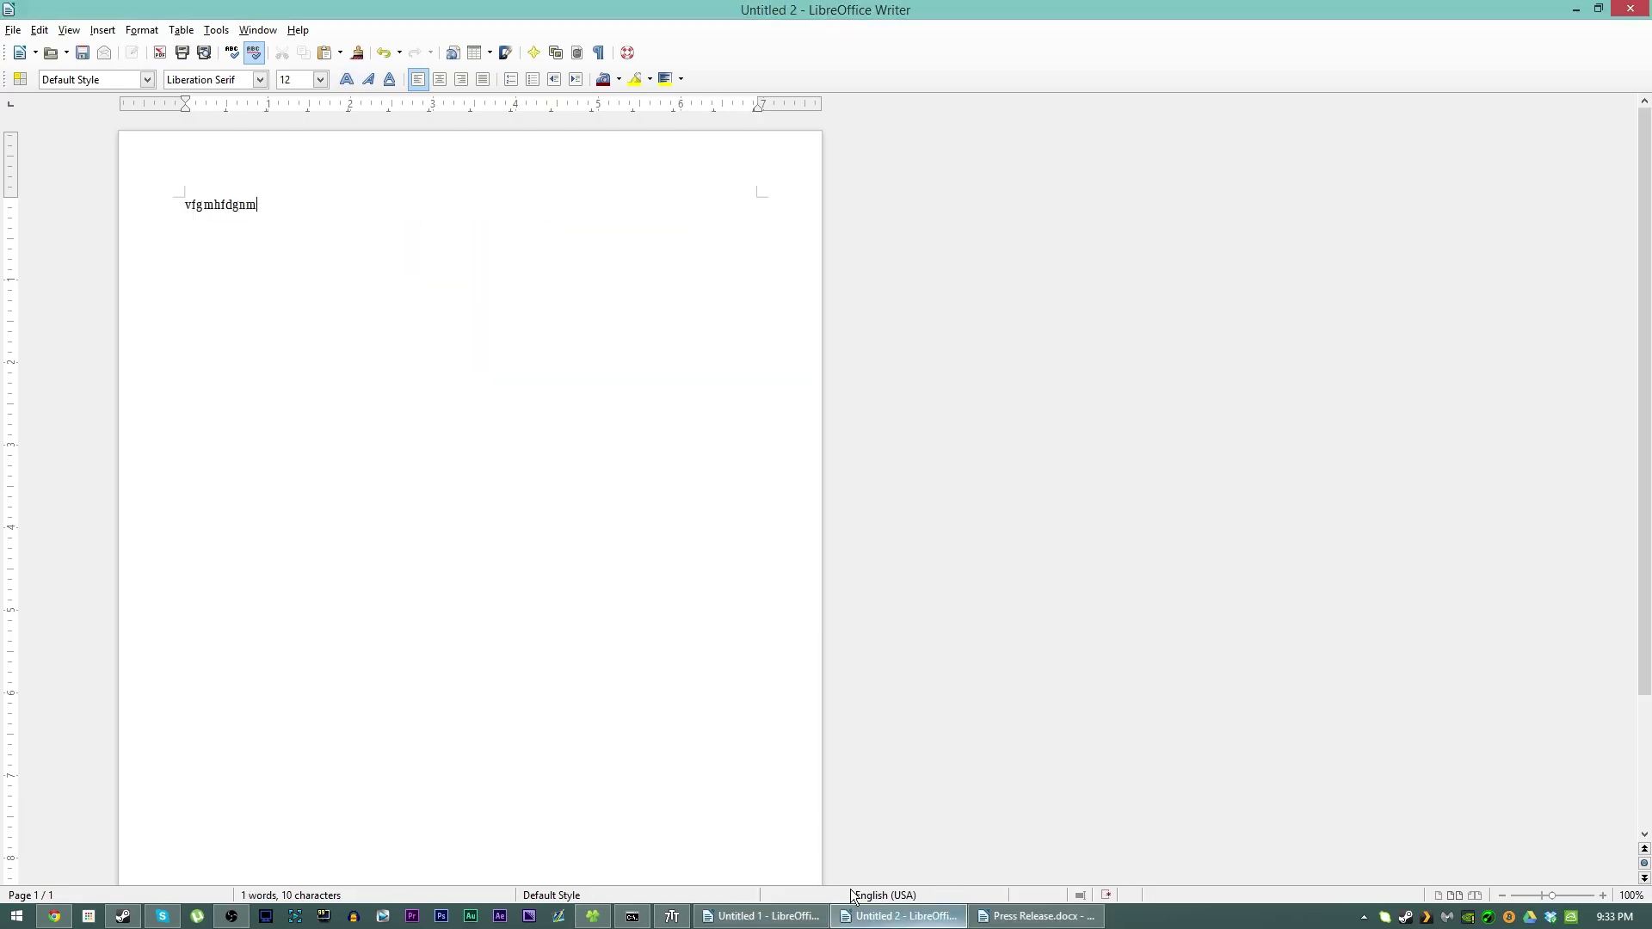
pyautogui.click(1631, 8)
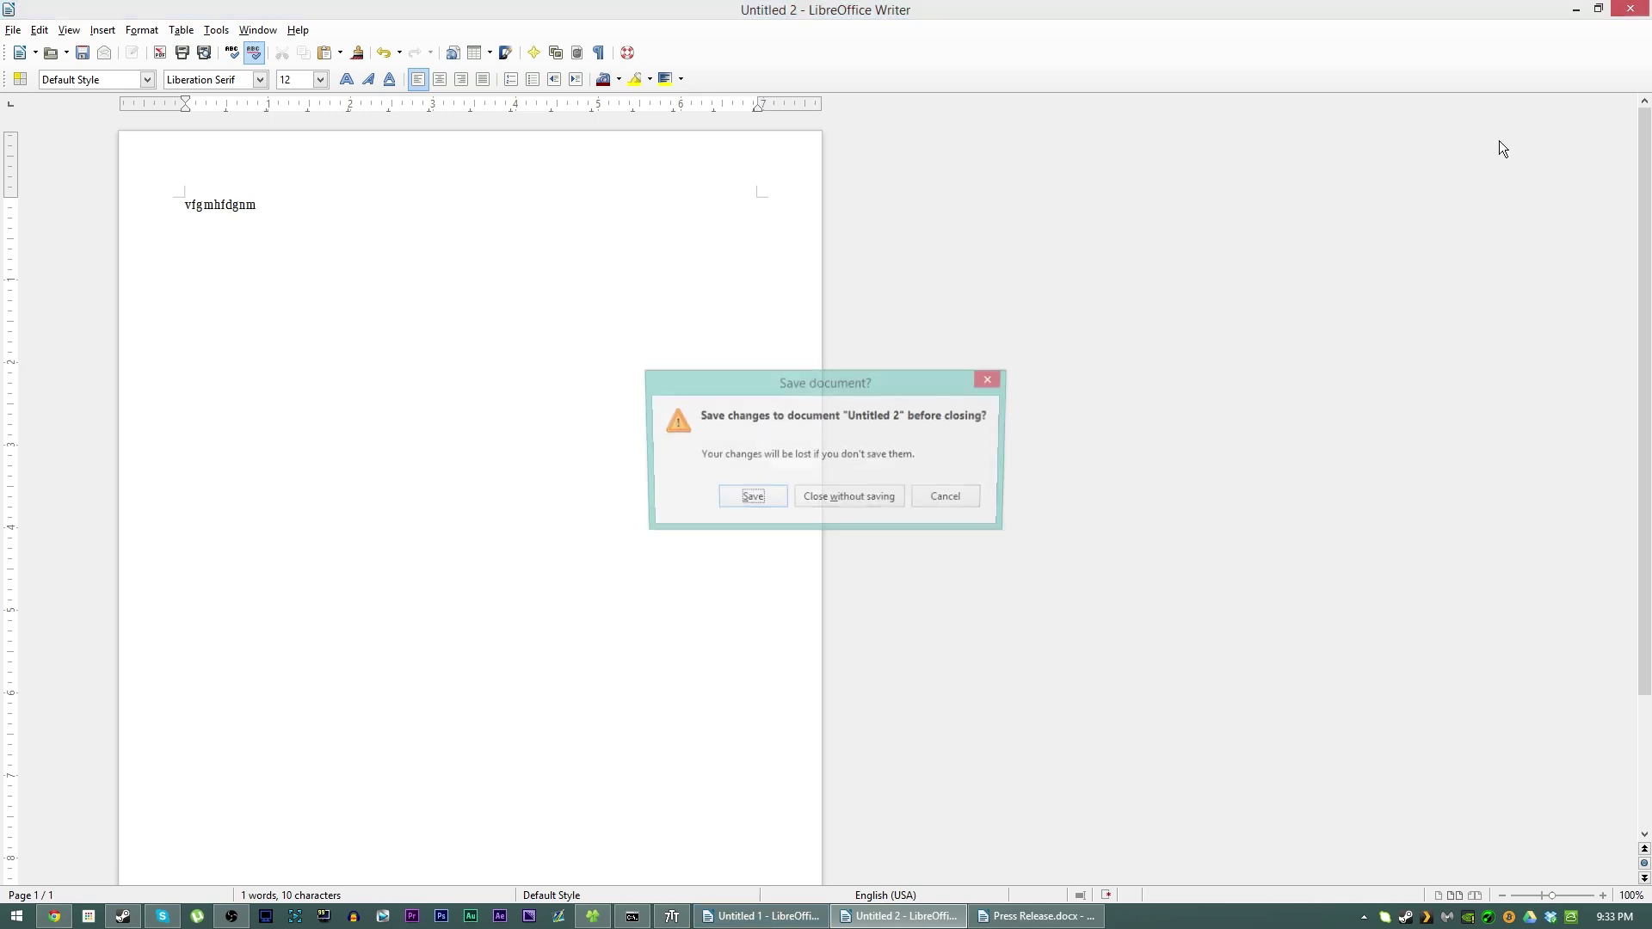
pyautogui.click(893, 502)
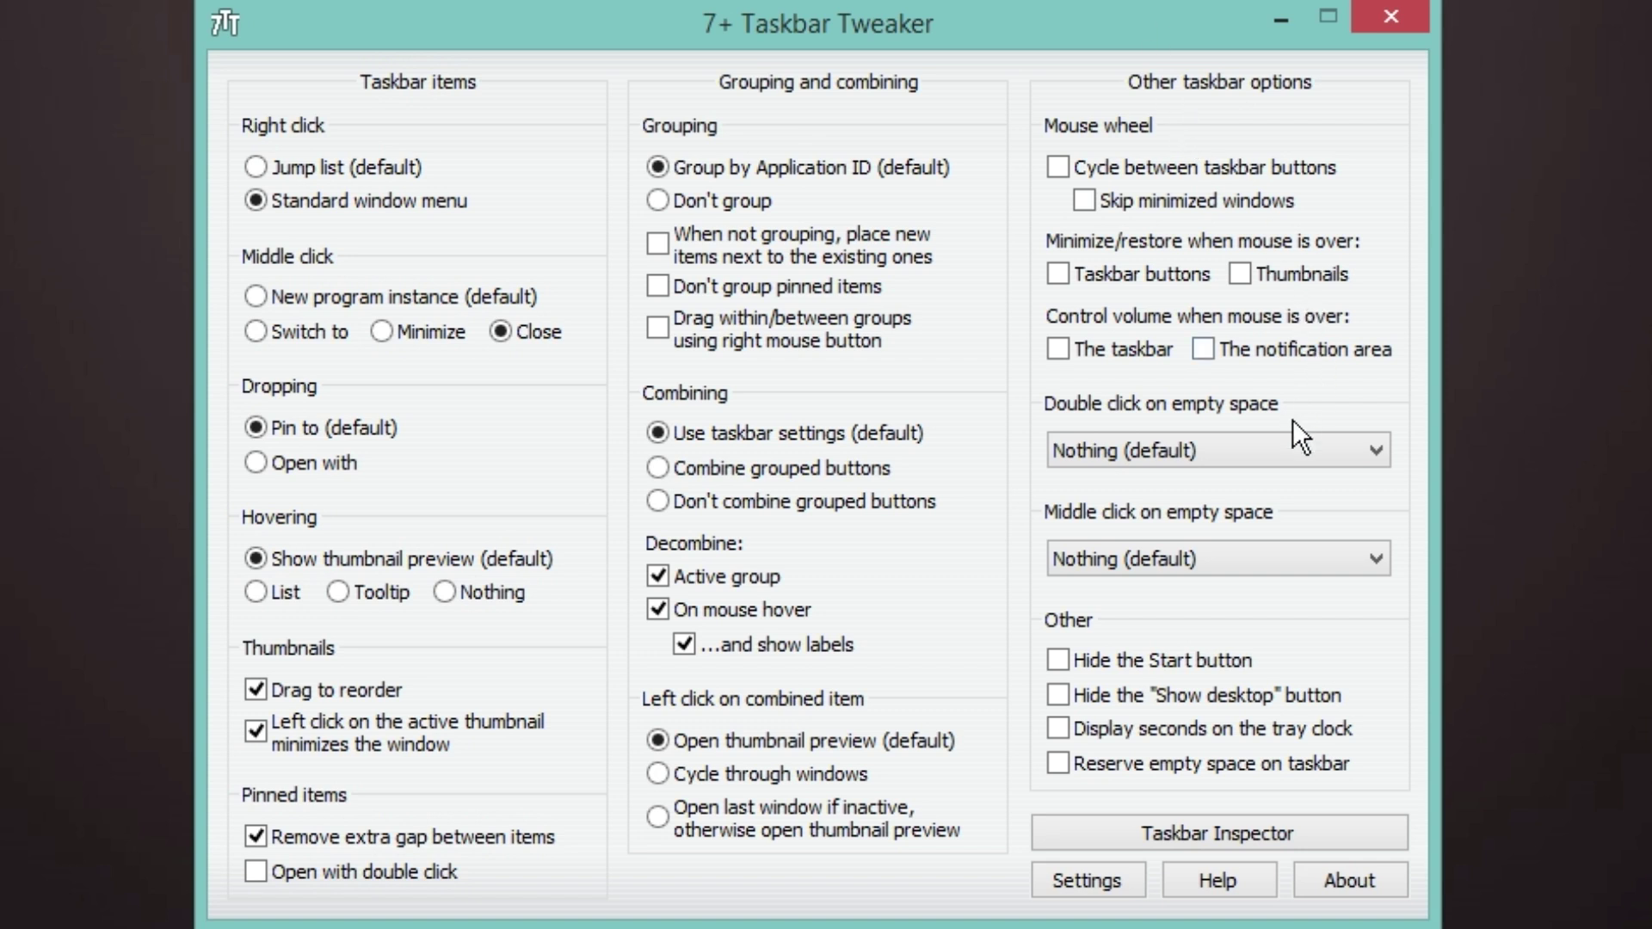
# Set empty-space double-click to Task Manager, test it on the taskbar, then close Task Manager.
pyautogui.click(1232, 443)
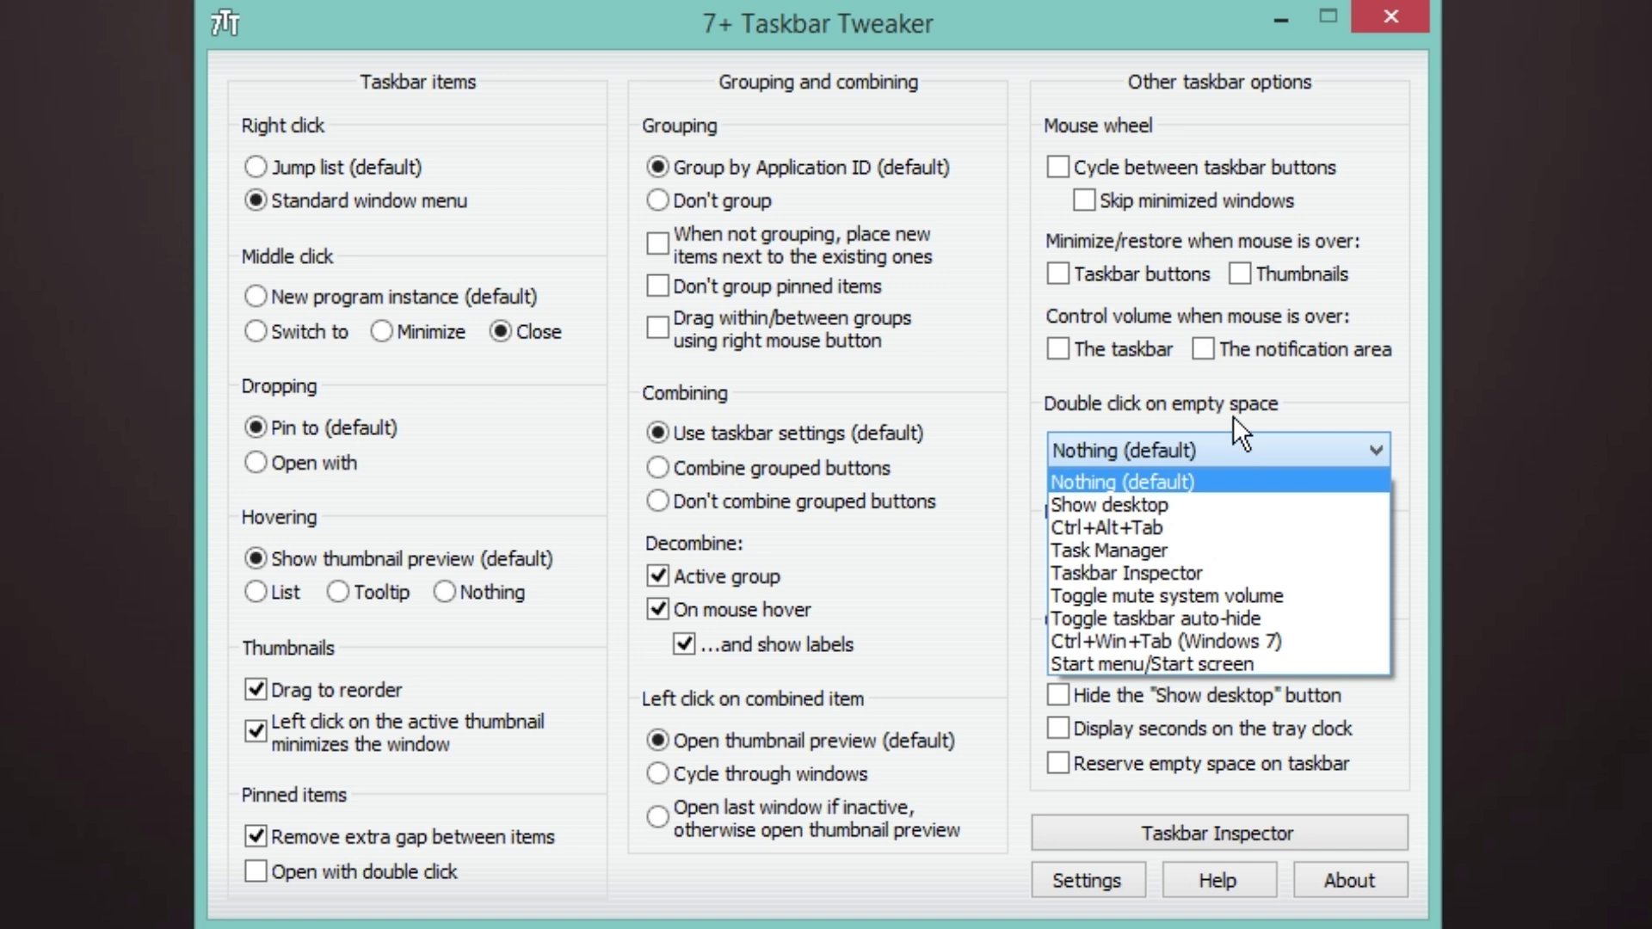
pyautogui.click(1196, 554)
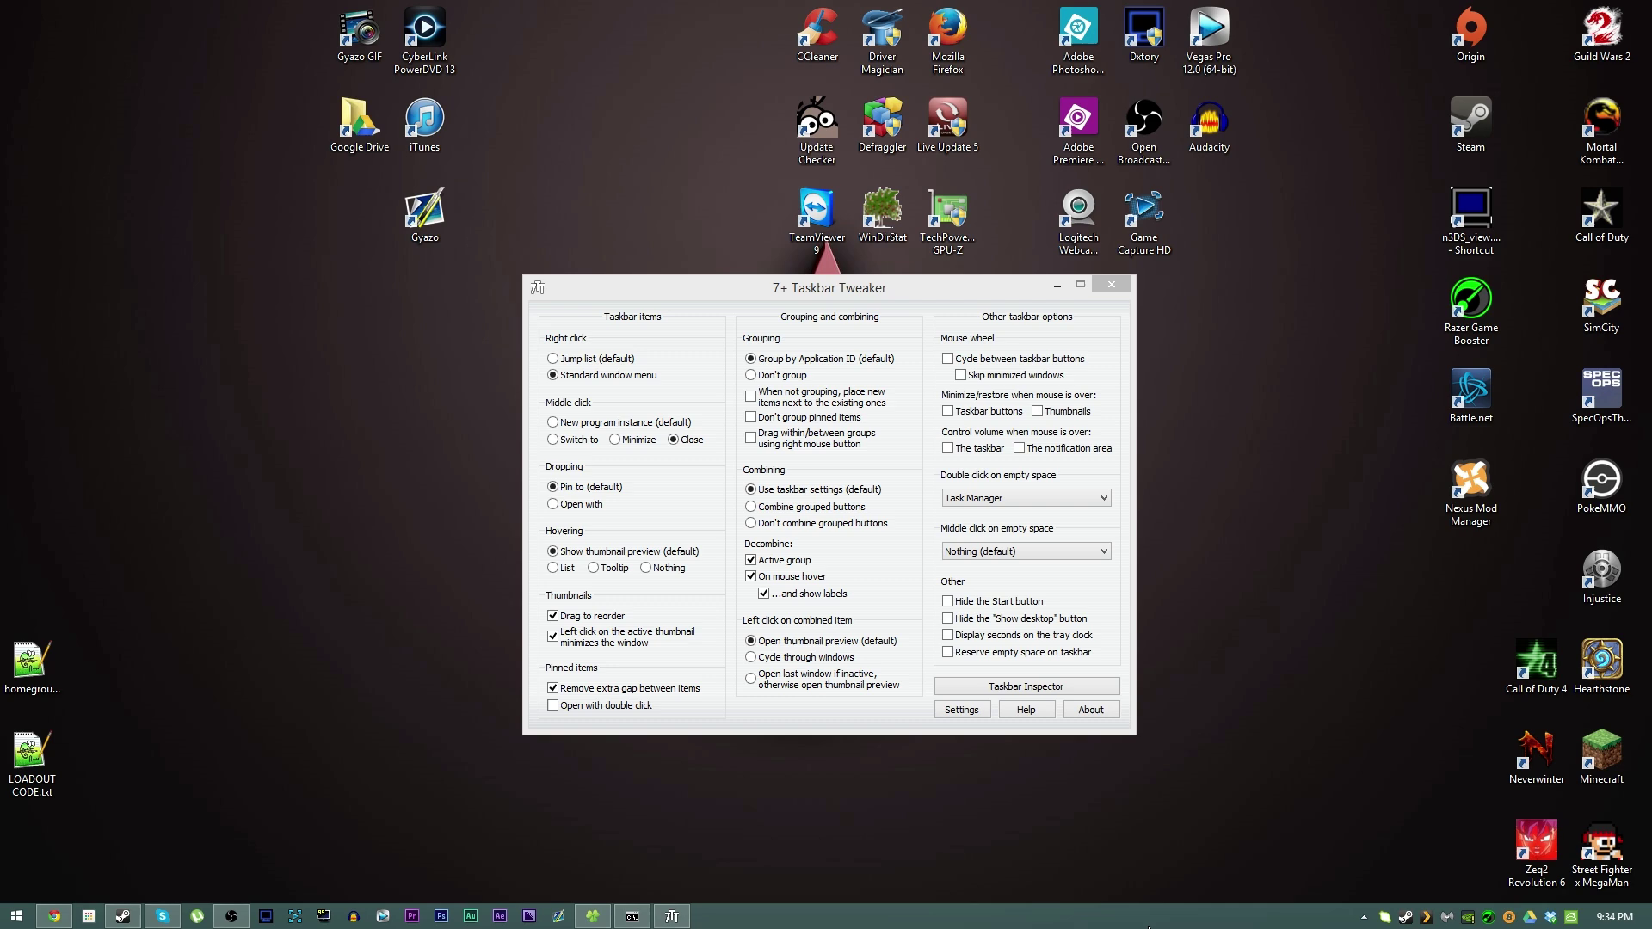
pyautogui.doubleClick(1151, 916)
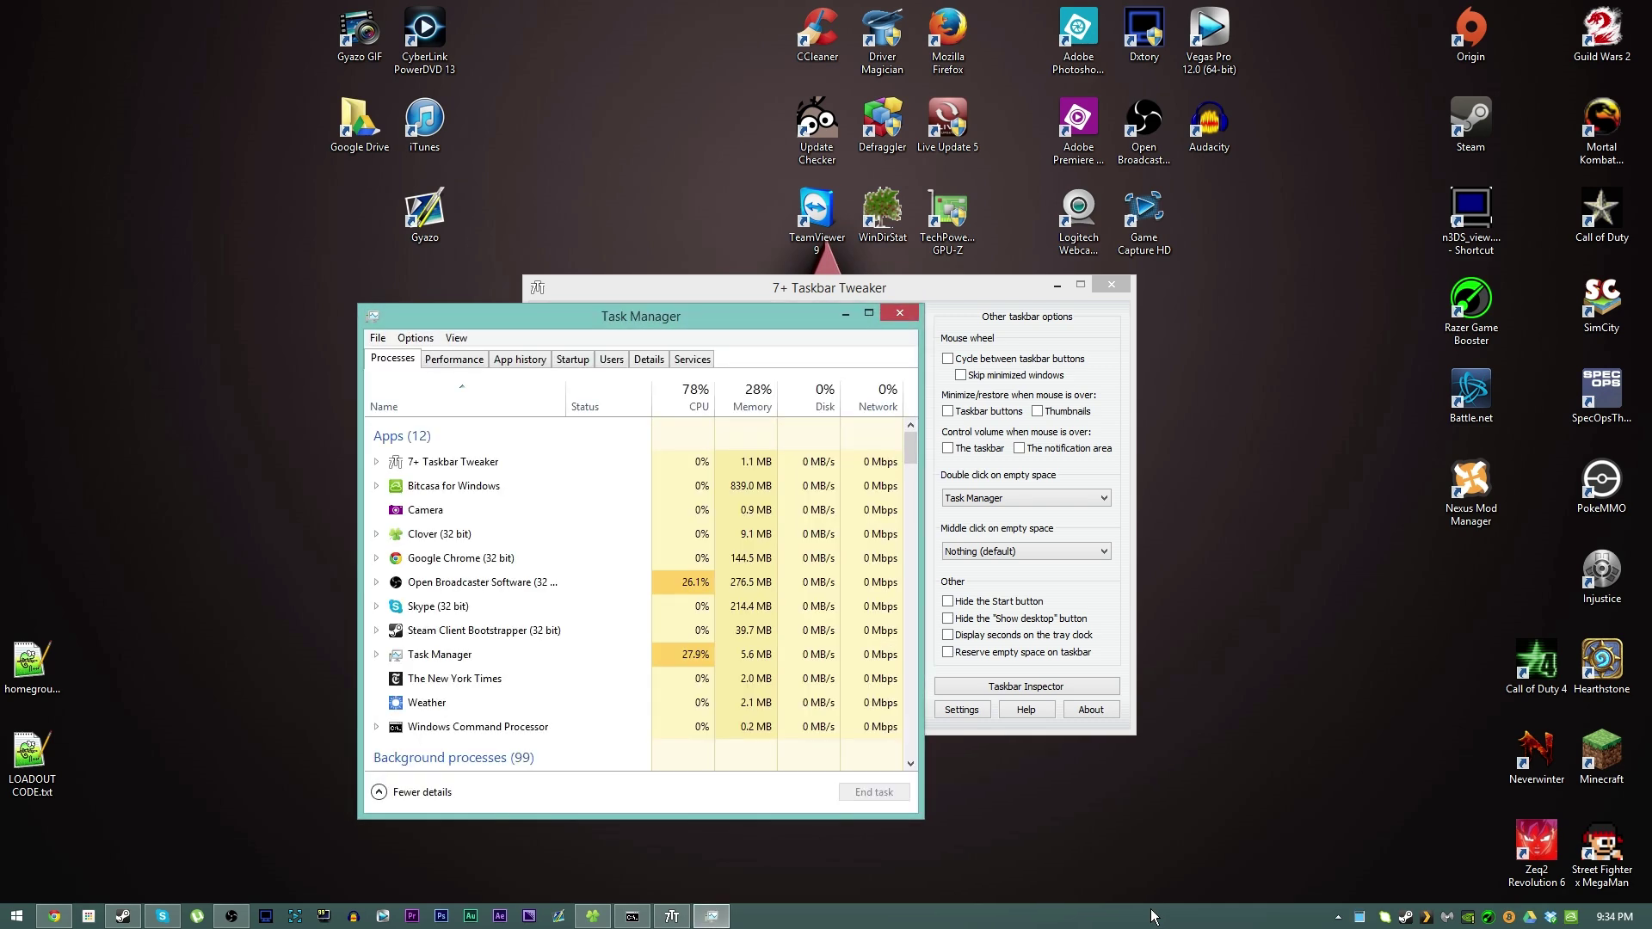
pyautogui.rightClick(1151, 916)
pyautogui.click(1134, 921)
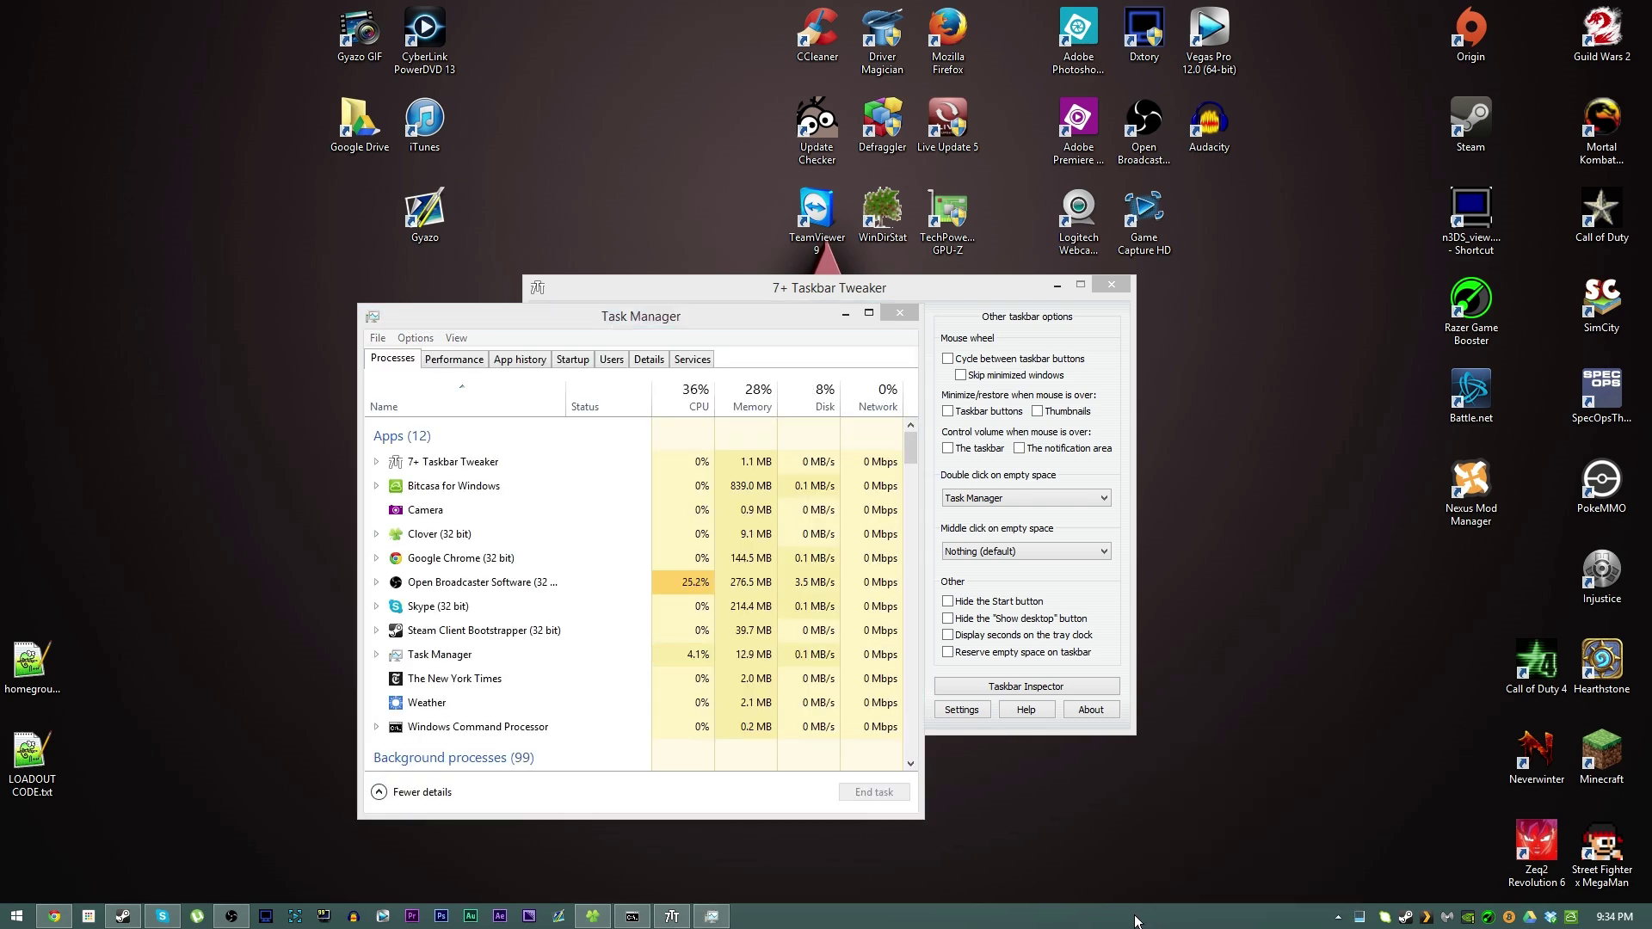
pyautogui.click(900, 314)
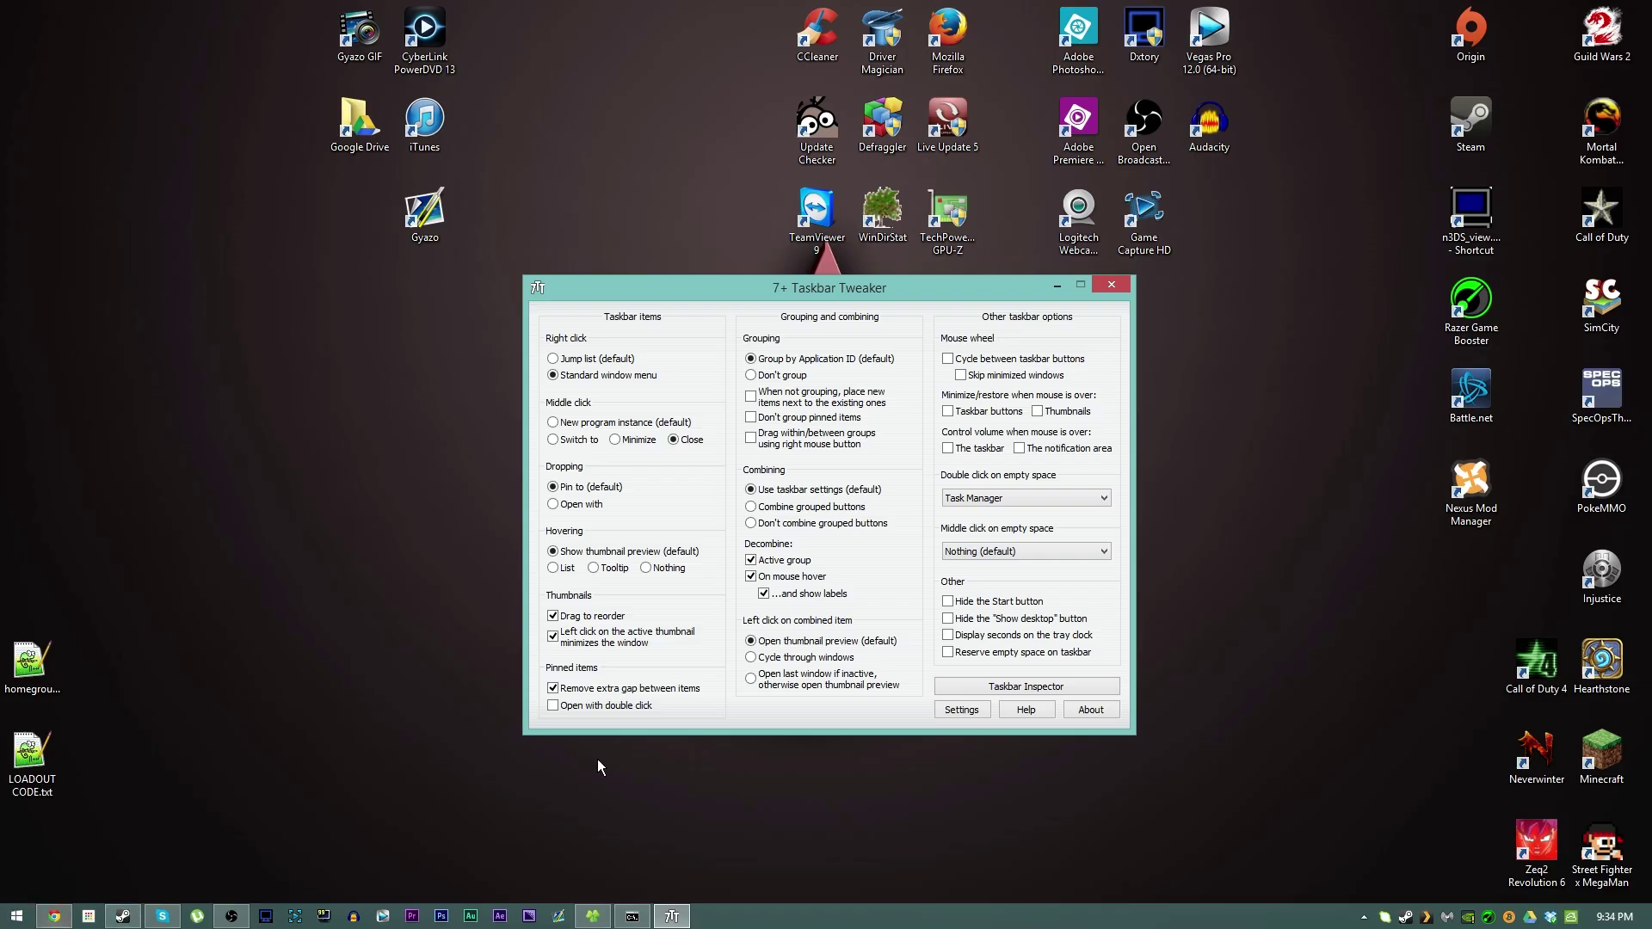
# Enable seconds on the tray clock, leaving the Show desktop button visible and empty-space reservation off.
pyautogui.click(1020, 621)
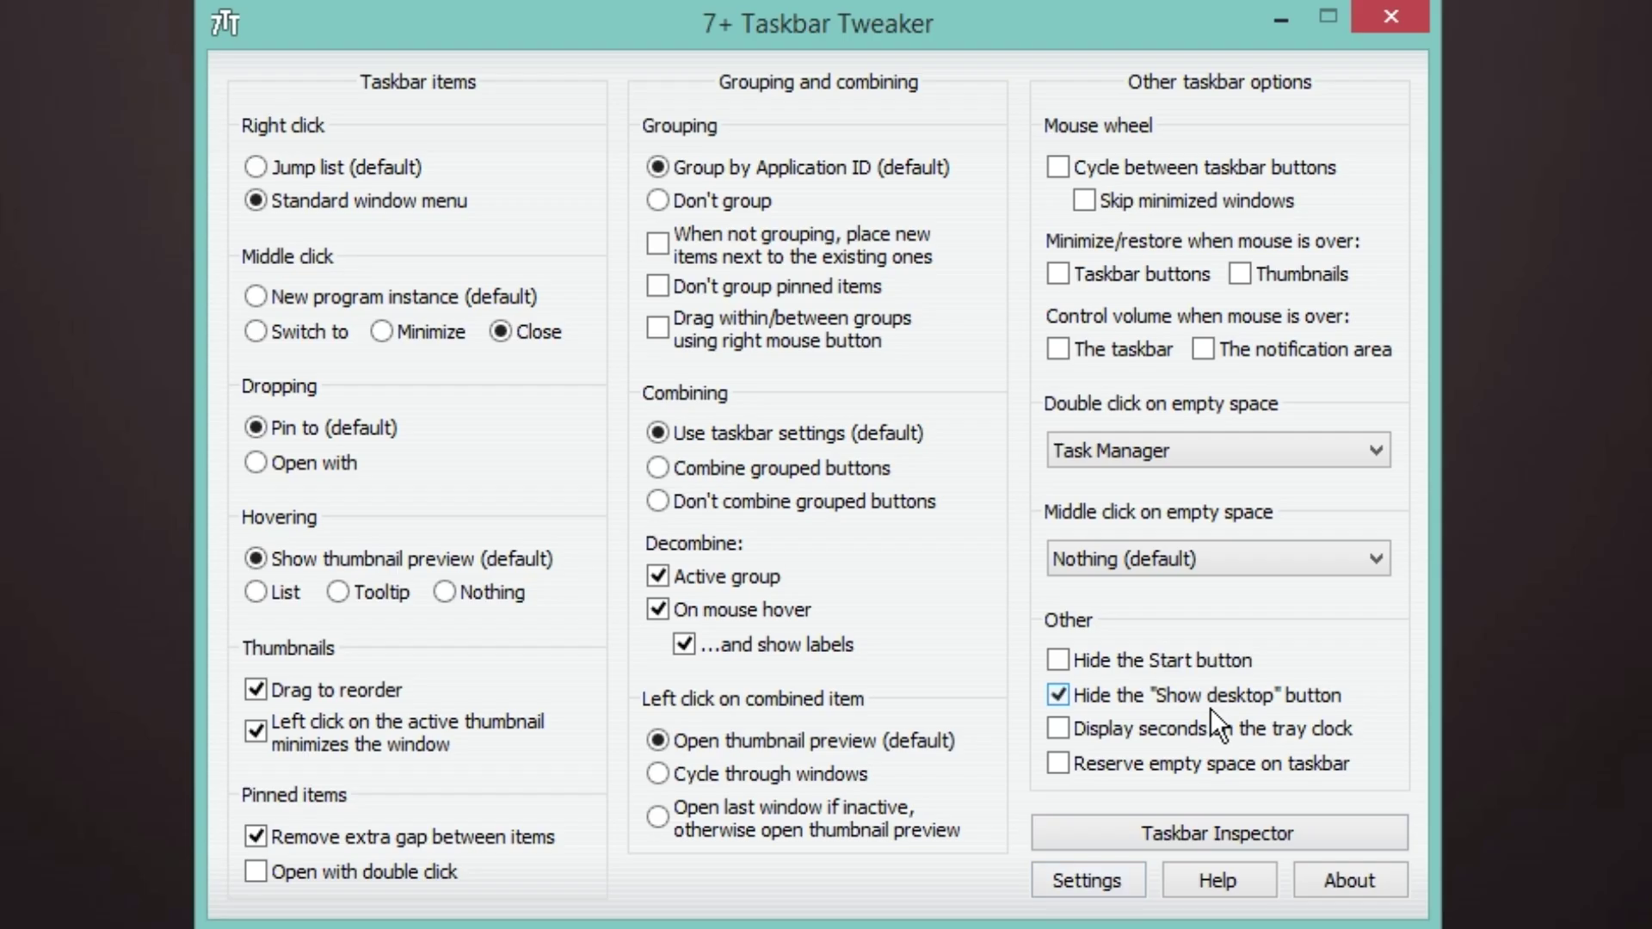
pyautogui.click(1209, 707)
pyautogui.click(1198, 727)
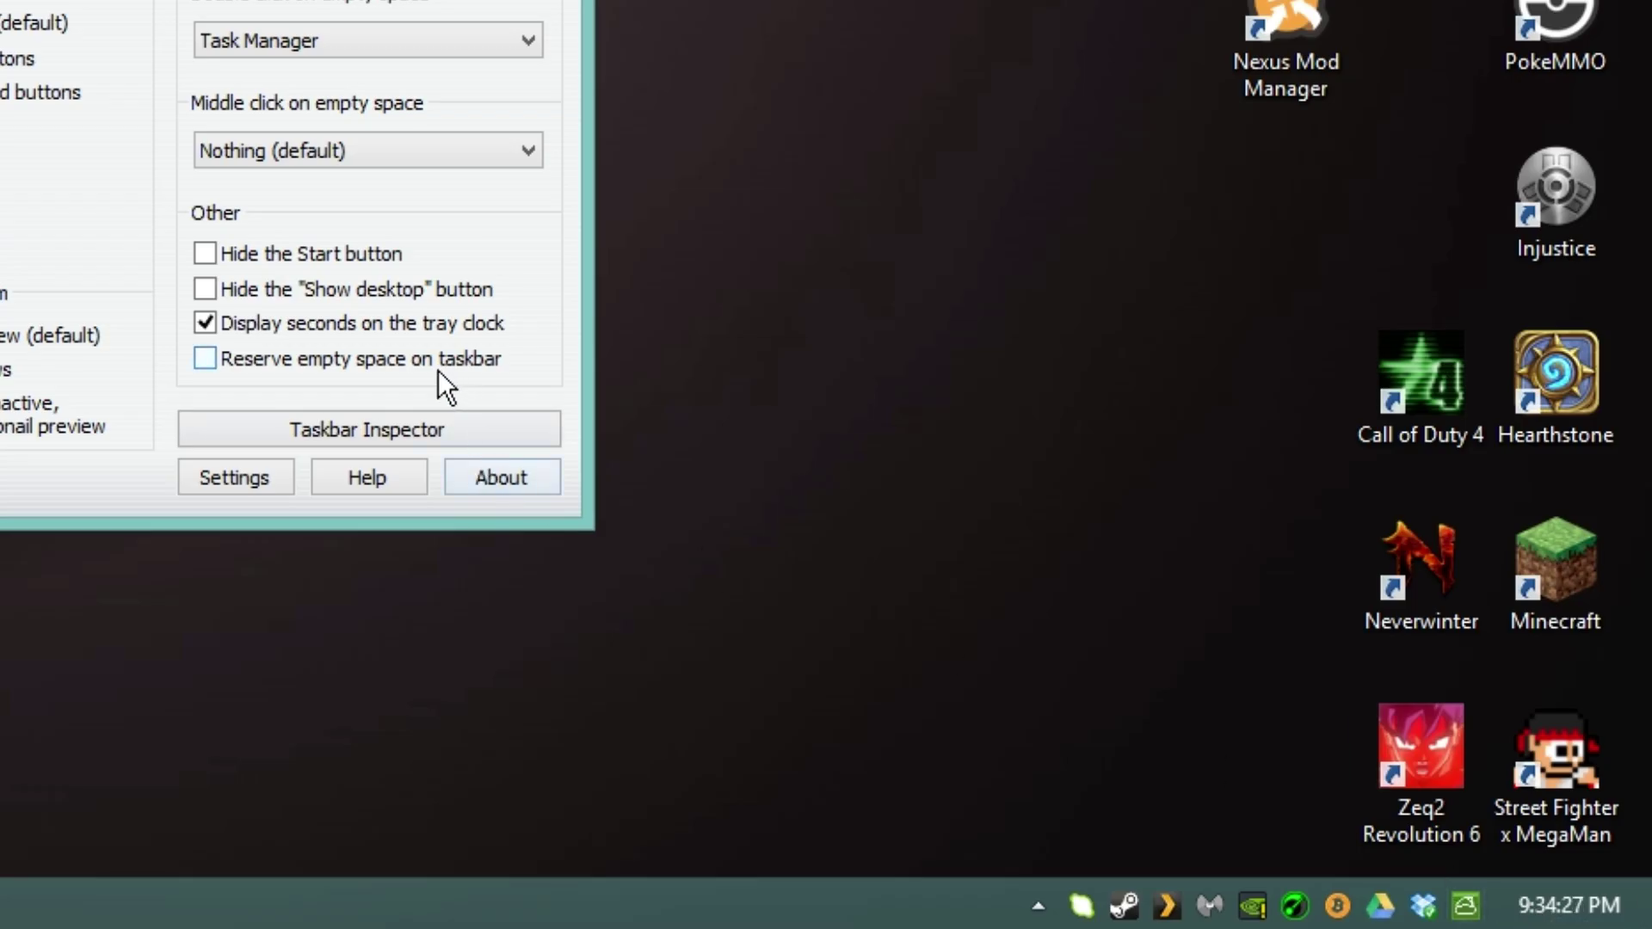
pyautogui.click(1064, 660)
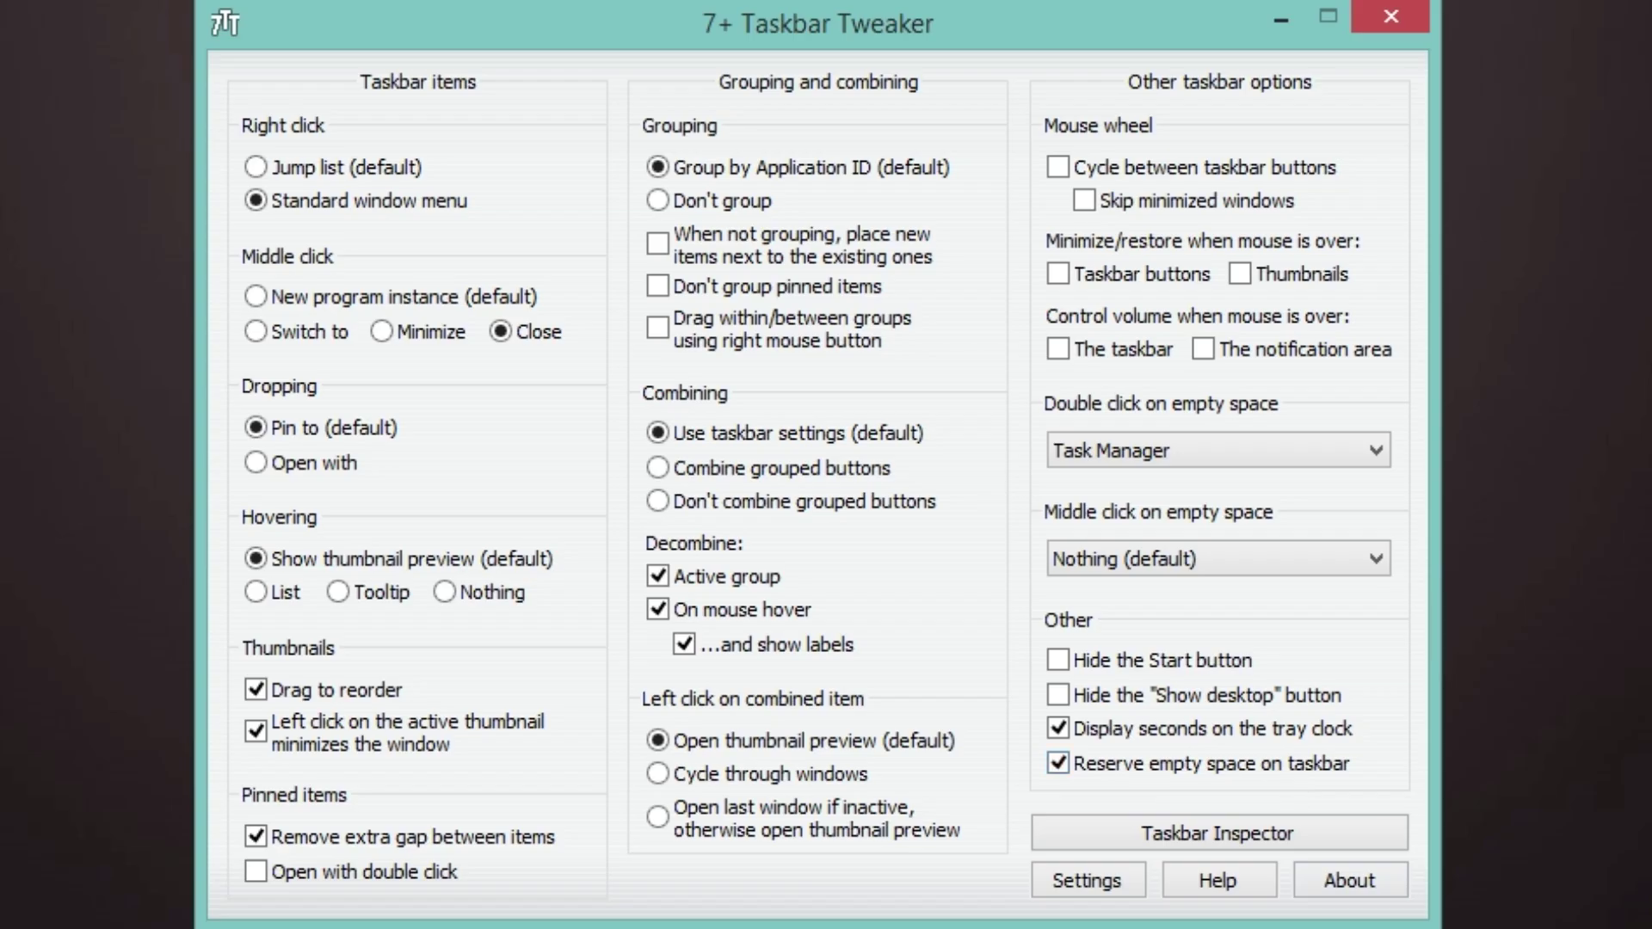
pyautogui.click(1211, 764)
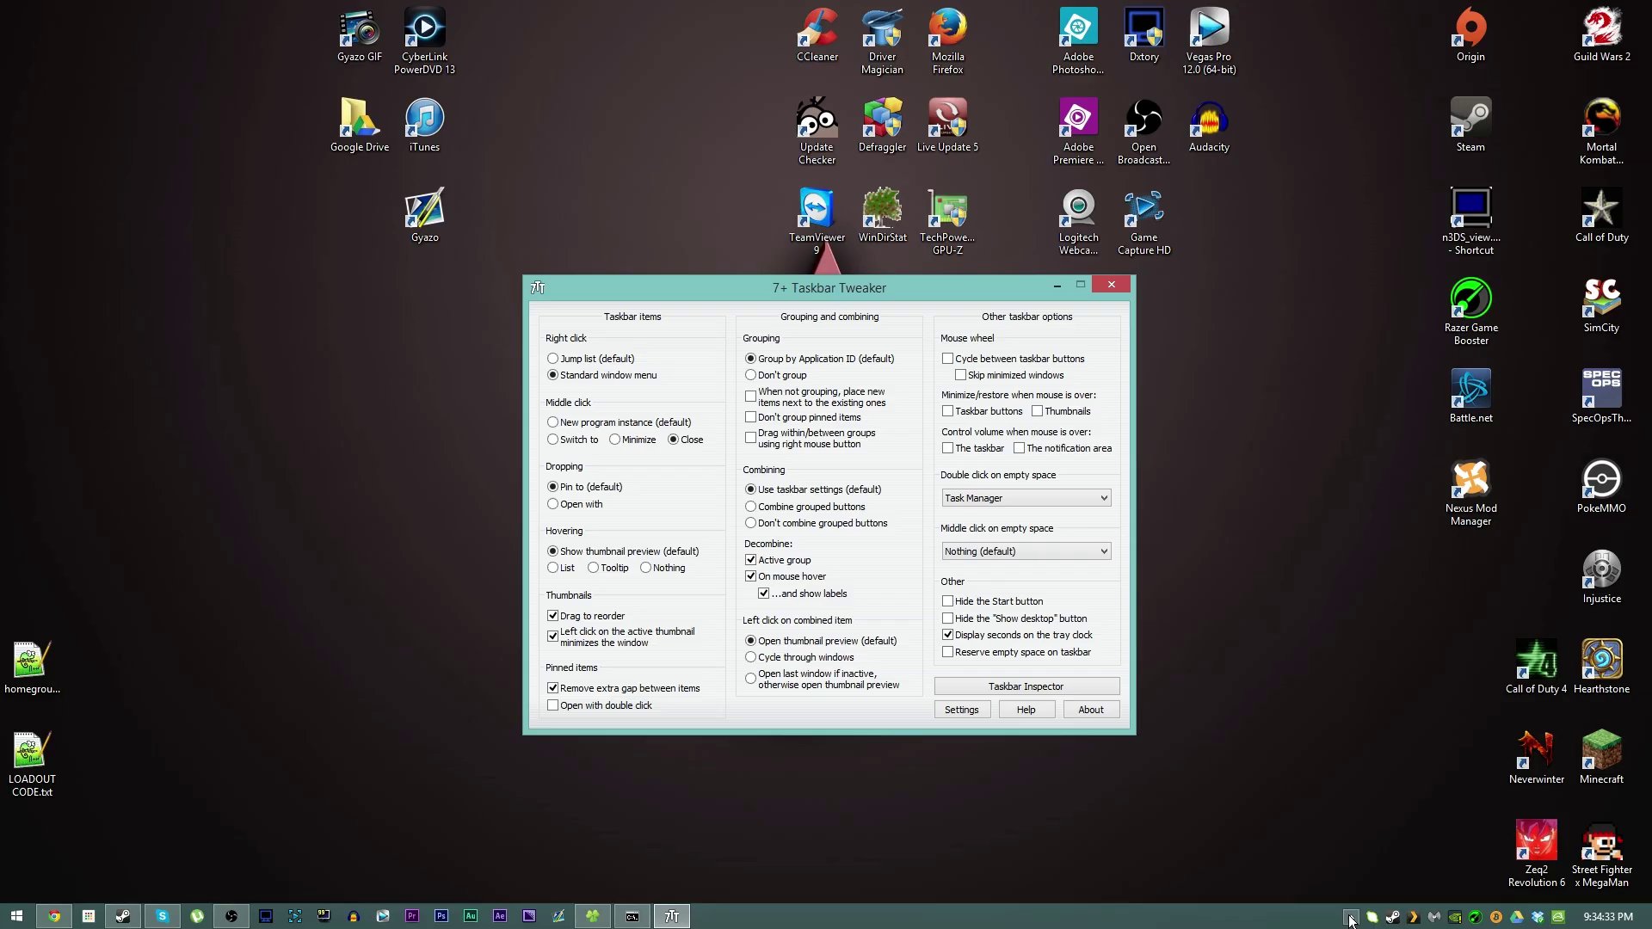
# Check the hidden tray icons panel, then return focus to the tweaker settings window.
pyautogui.click(1351, 917)
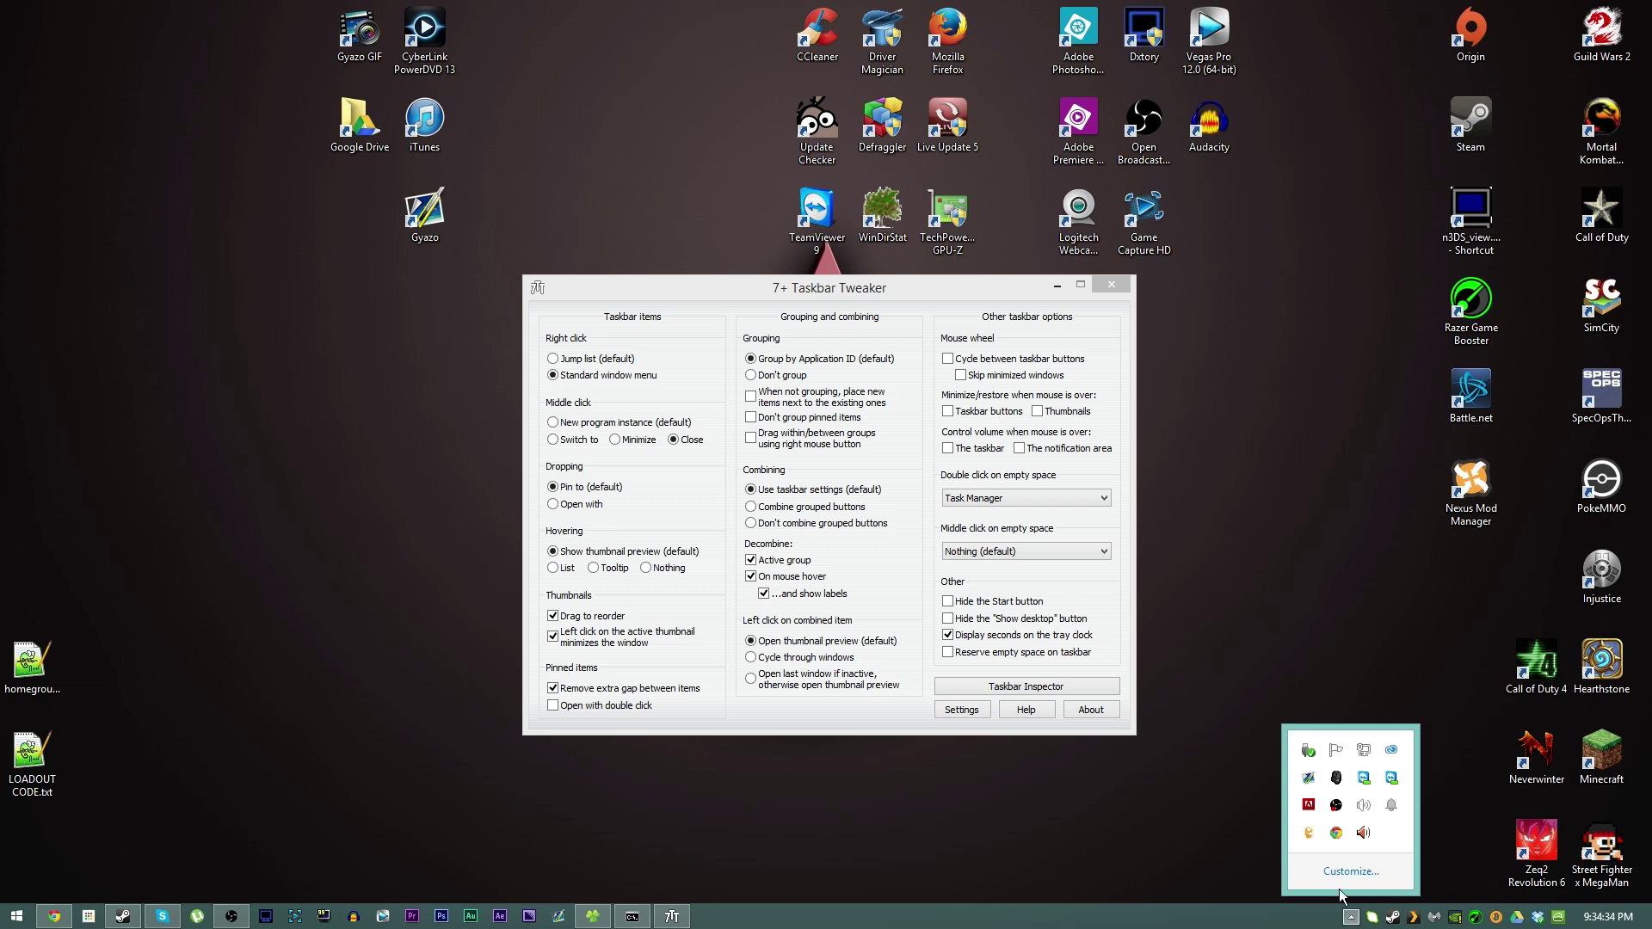
pyautogui.click(1108, 890)
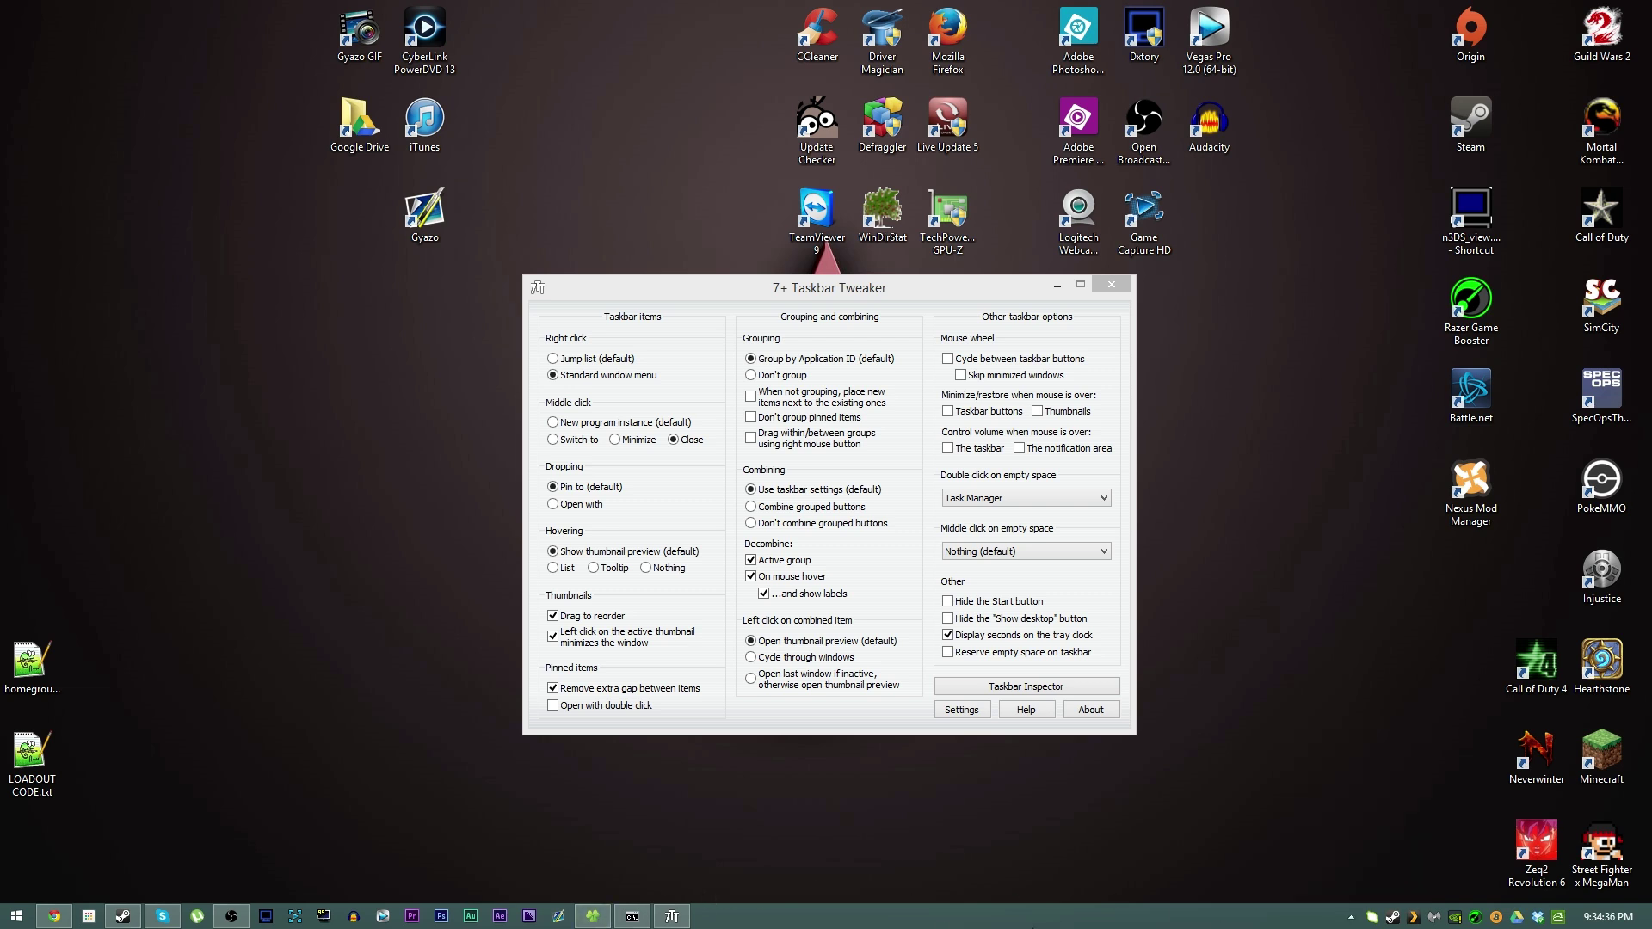
pyautogui.click(895, 286)
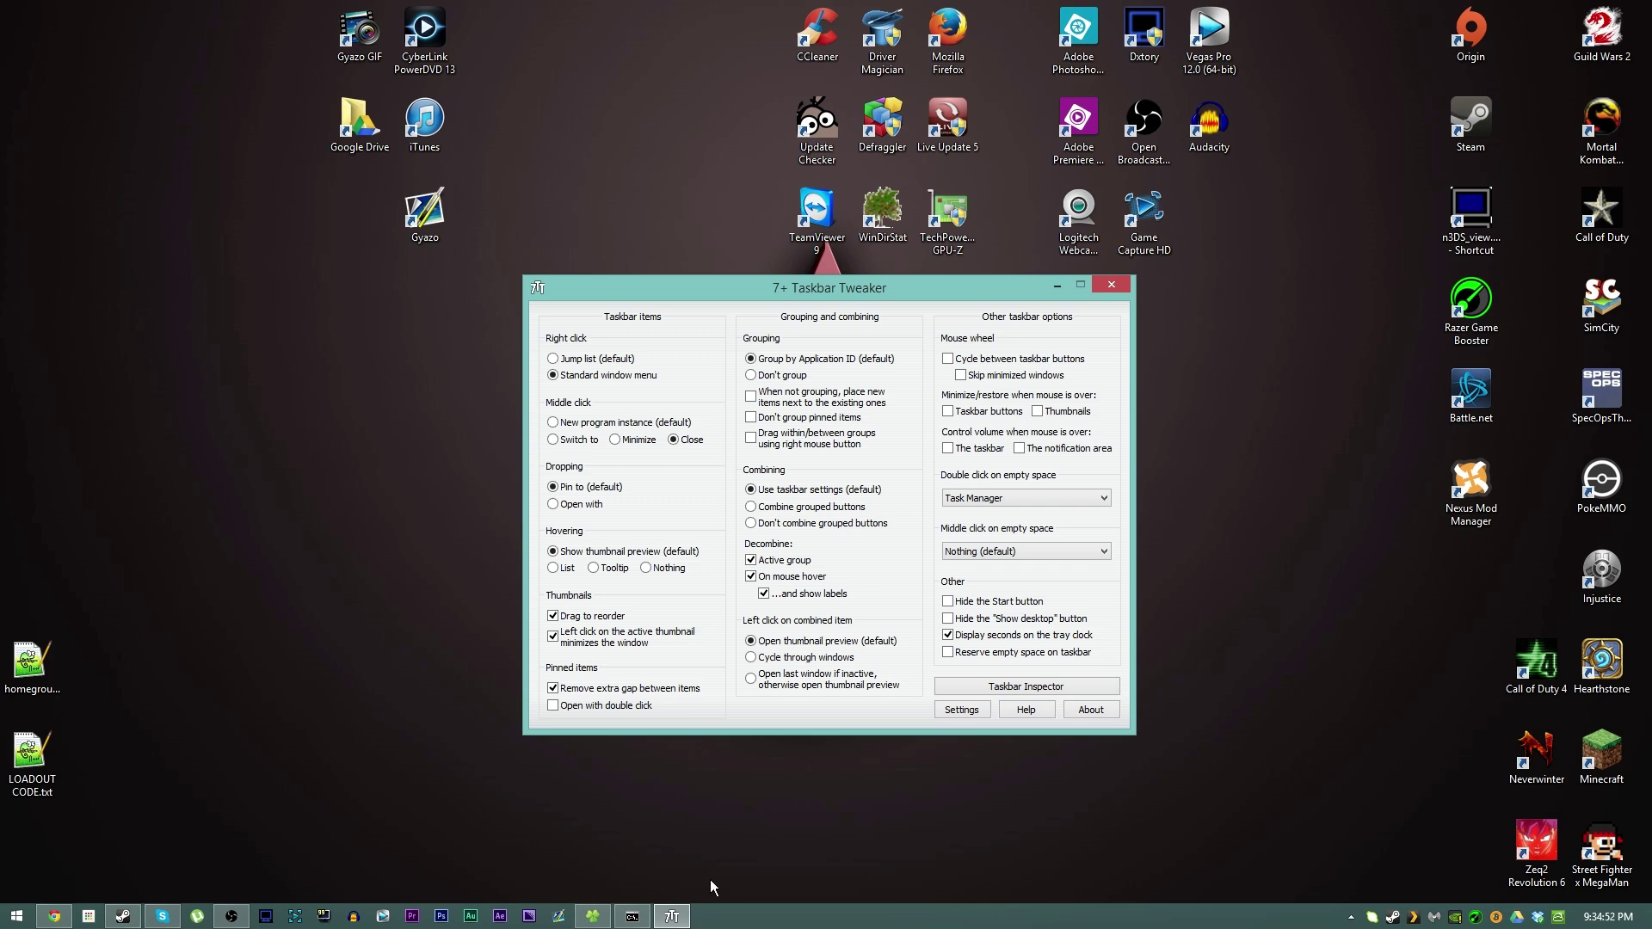
pyautogui.click(592, 919)
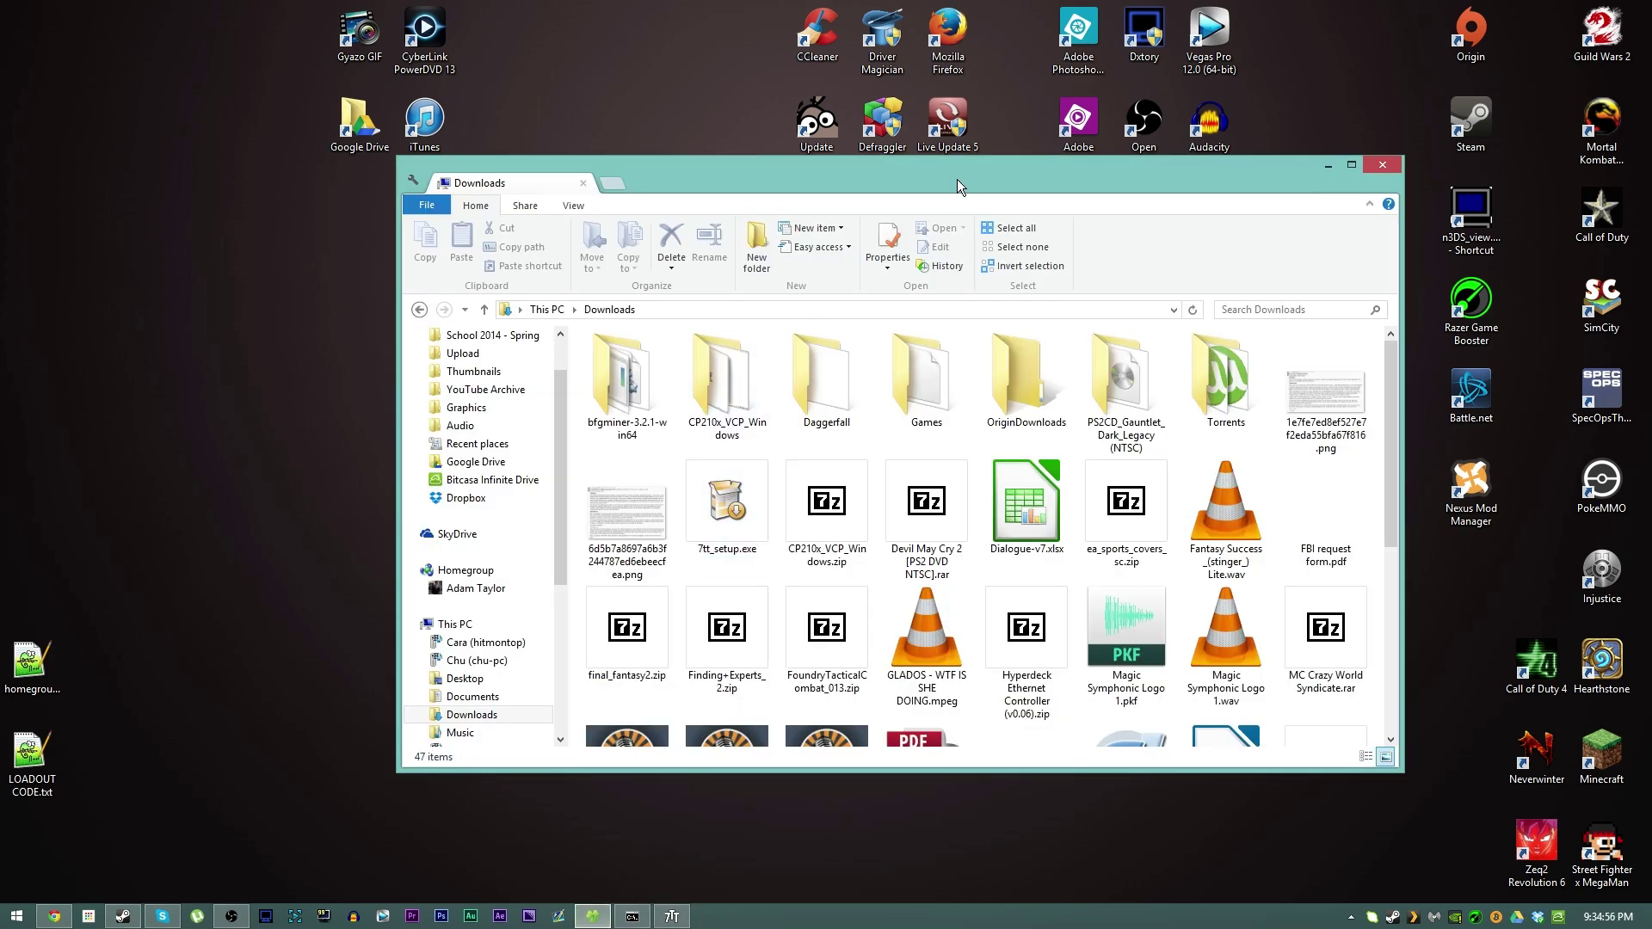
pyautogui.click(1325, 165)
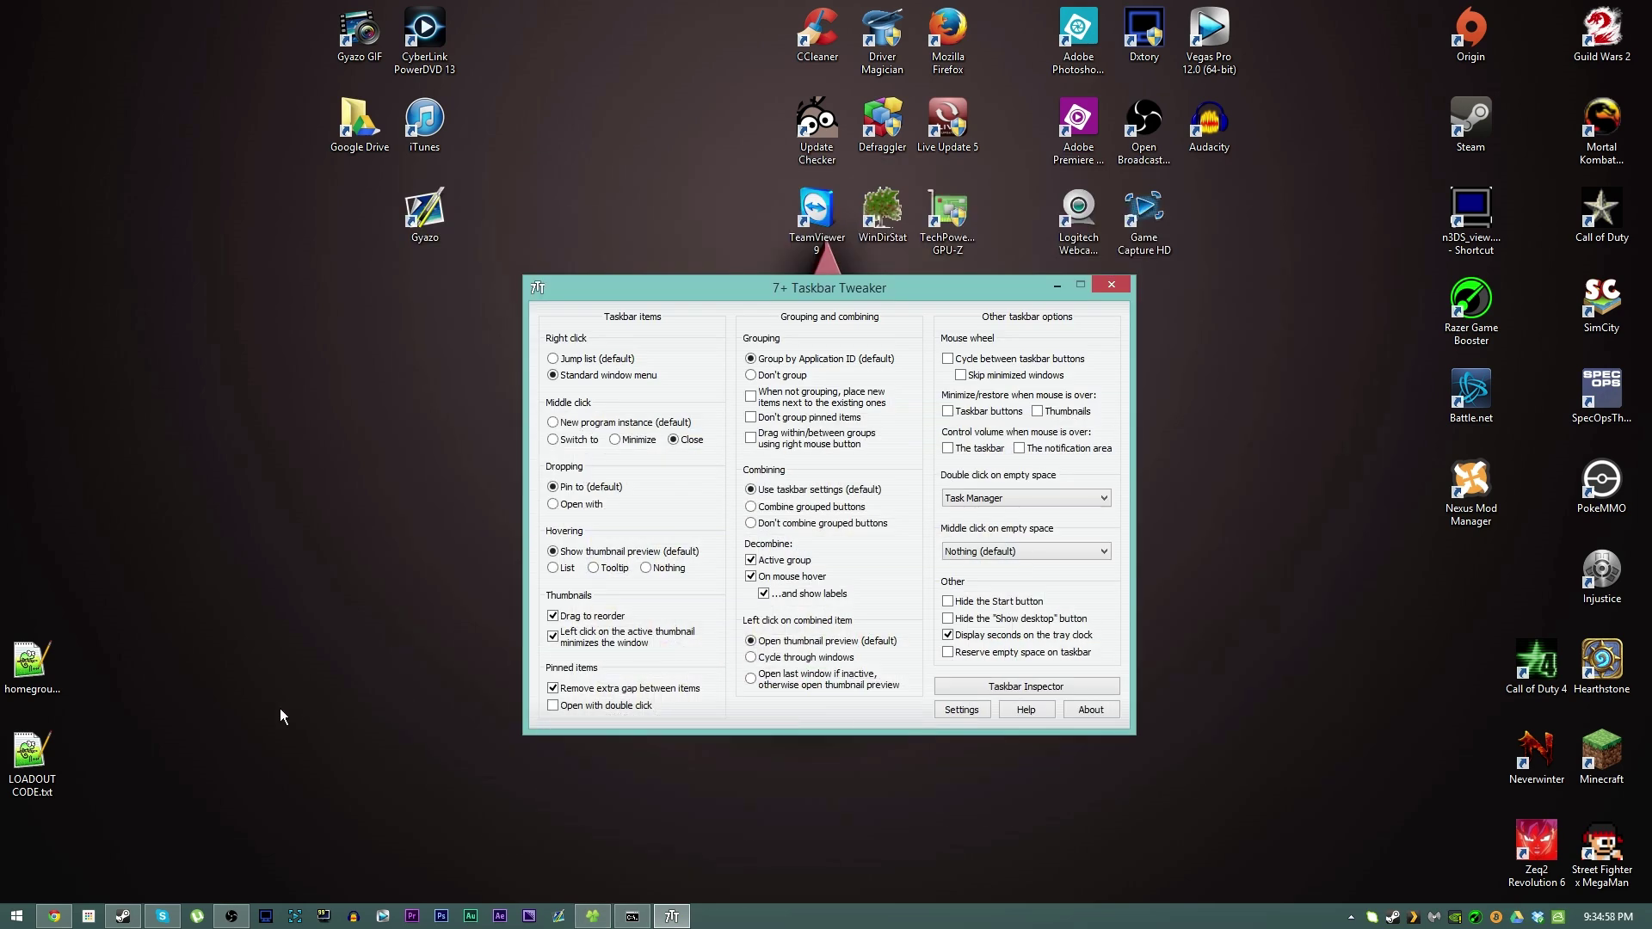